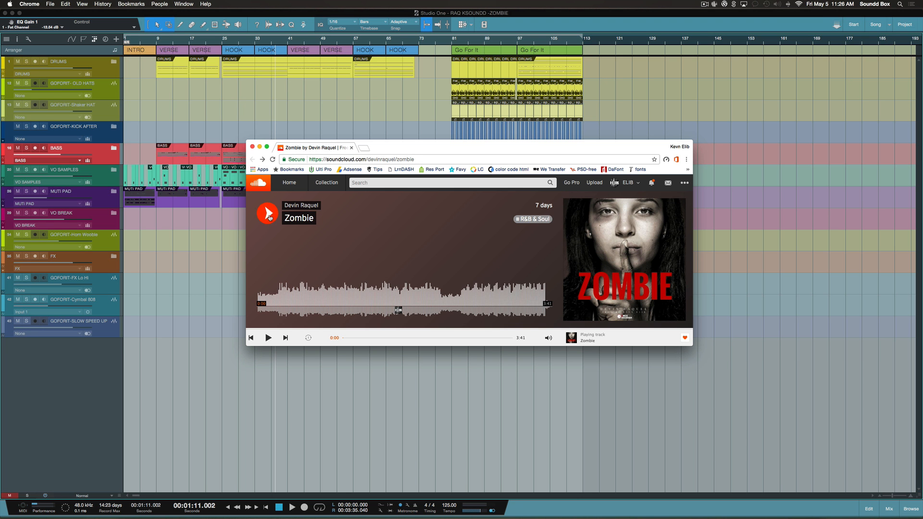
Listen to the opening minute of the Zombie track on SoundCloud and pause playback
left_click(268, 216)
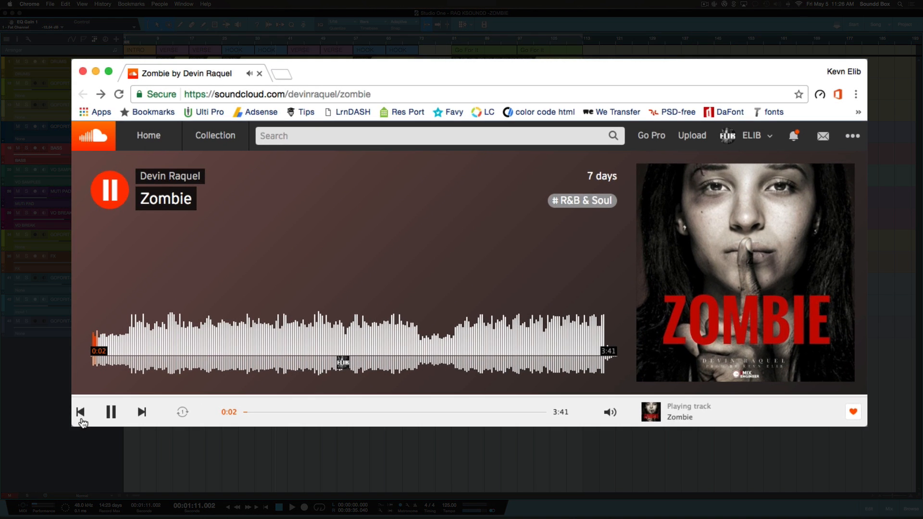
left_click(250, 339)
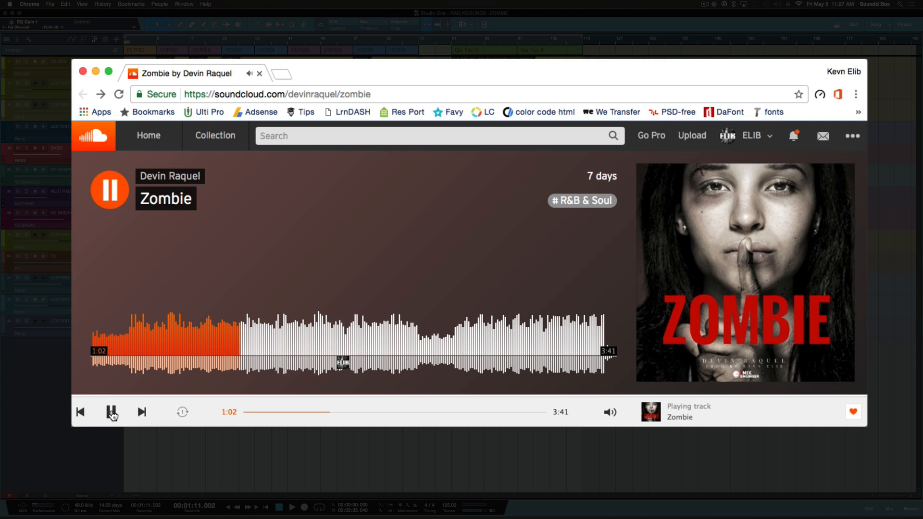
left_click(112, 413)
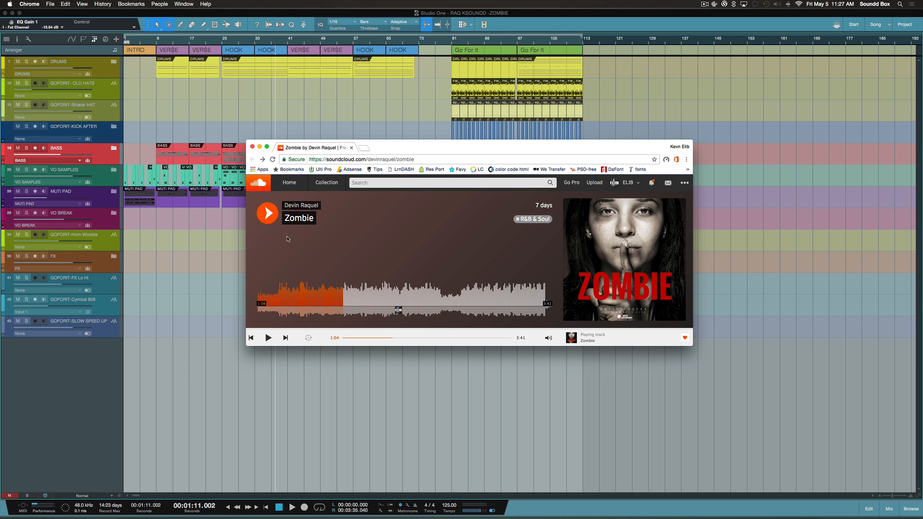
Switch to Studio One, set the arrangement's track height to Medium and widen the timeline around the intro, verses and hooks
left_click(205, 249)
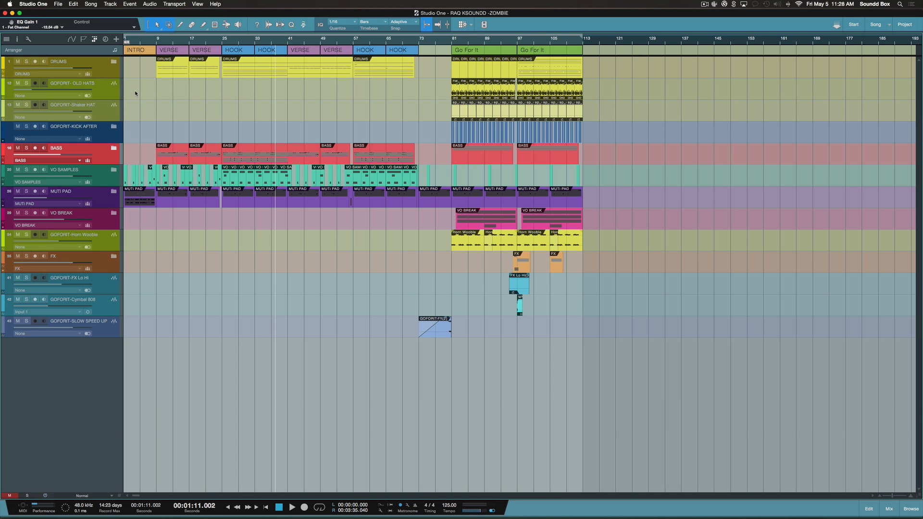
key("shift+e")
key("shift+e")
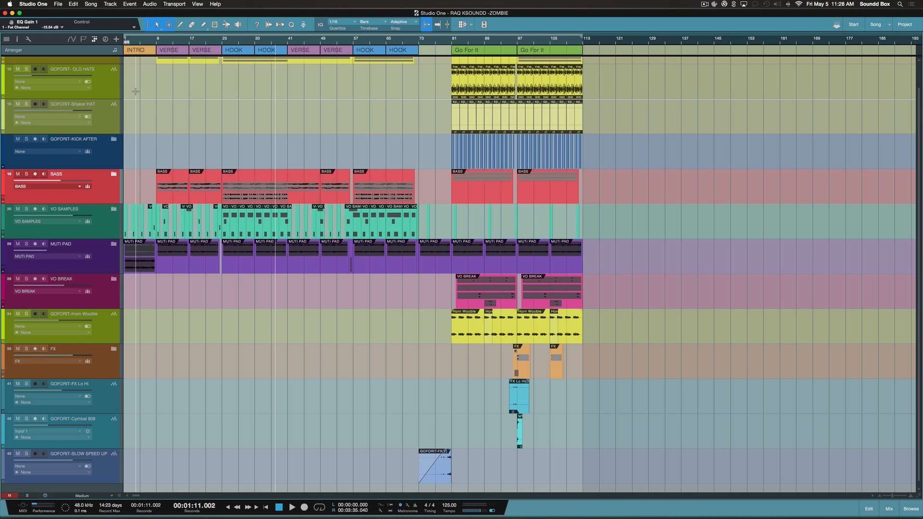
key("w")
key("e")
key("e")
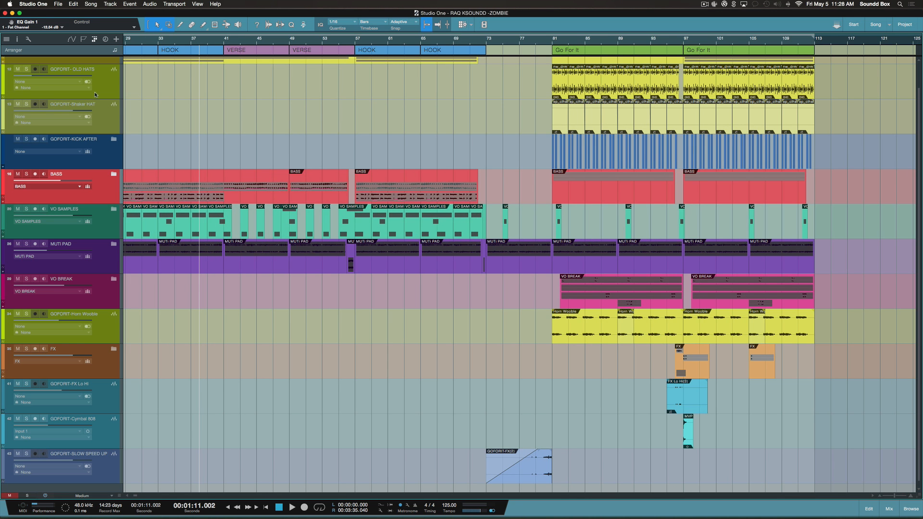
scroll(155, 101, "left", 5)
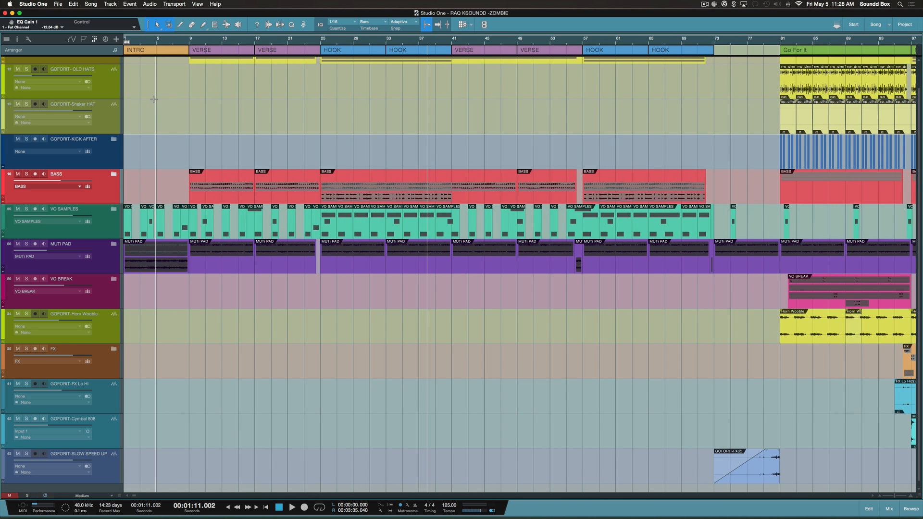
scroll(154, 99, "up", 2)
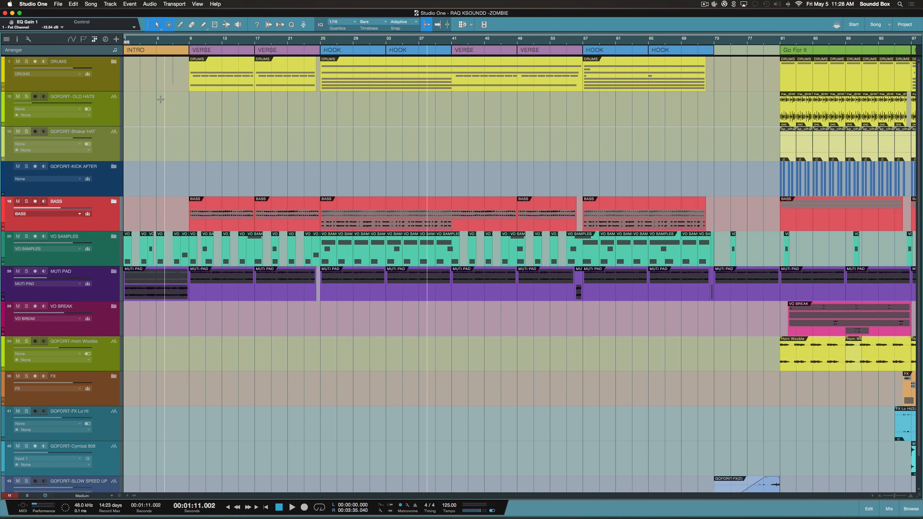
Return the playhead to the start of the song and show the mixer console below the arrangement
left_click(162, 91)
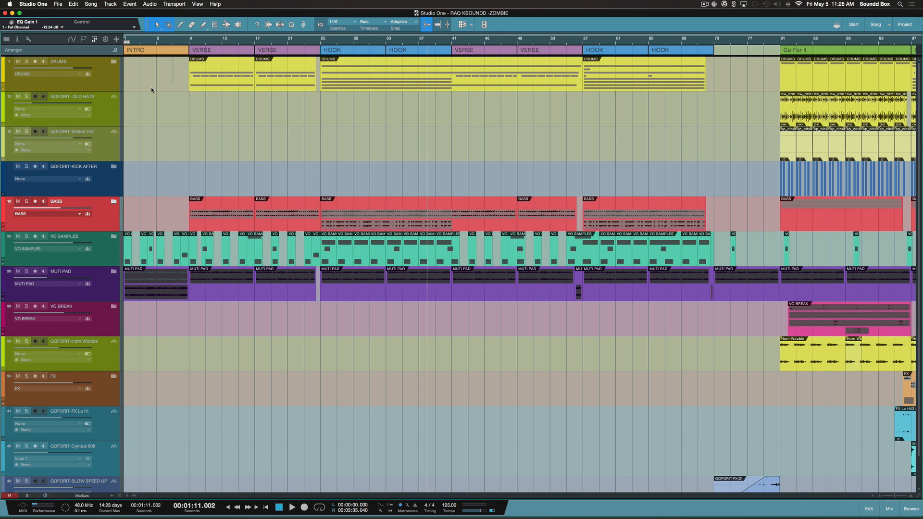
key("KP_0")
key("KP_0")
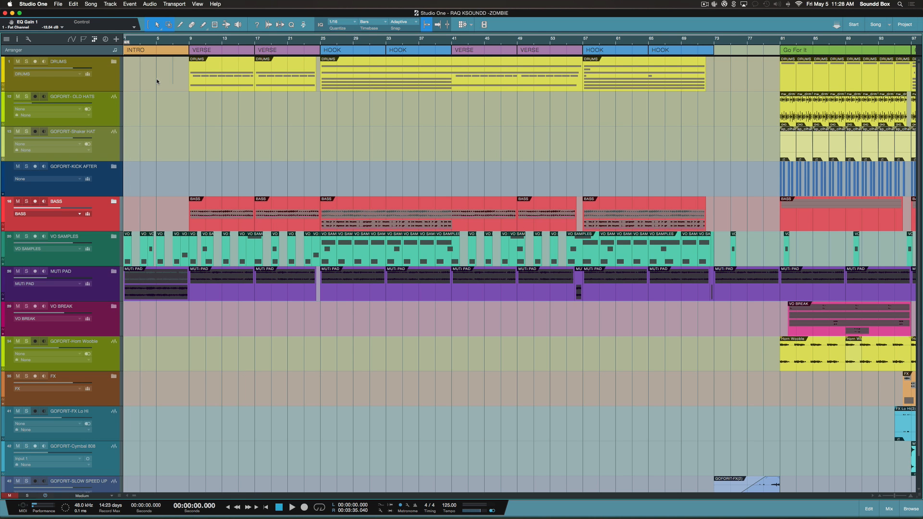
key("F3")
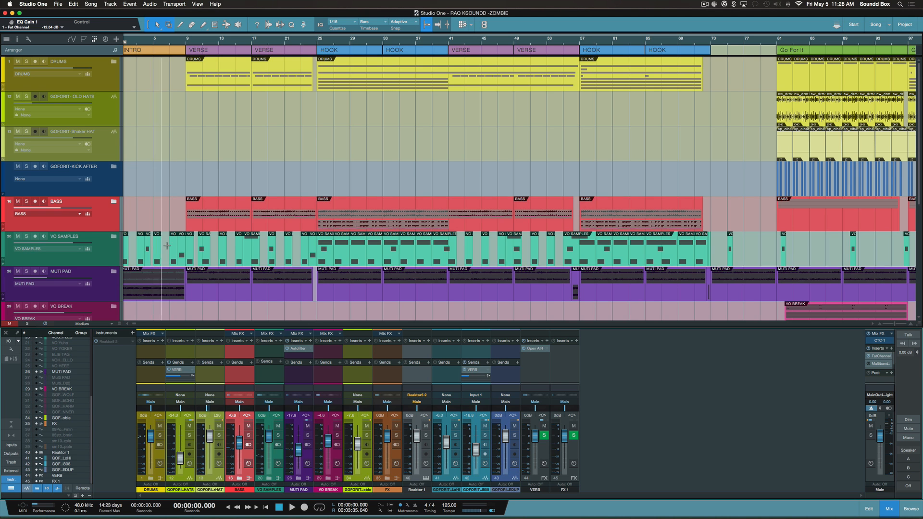
scroll(168, 213, "down", 5)
scroll(169, 213, "down", 1)
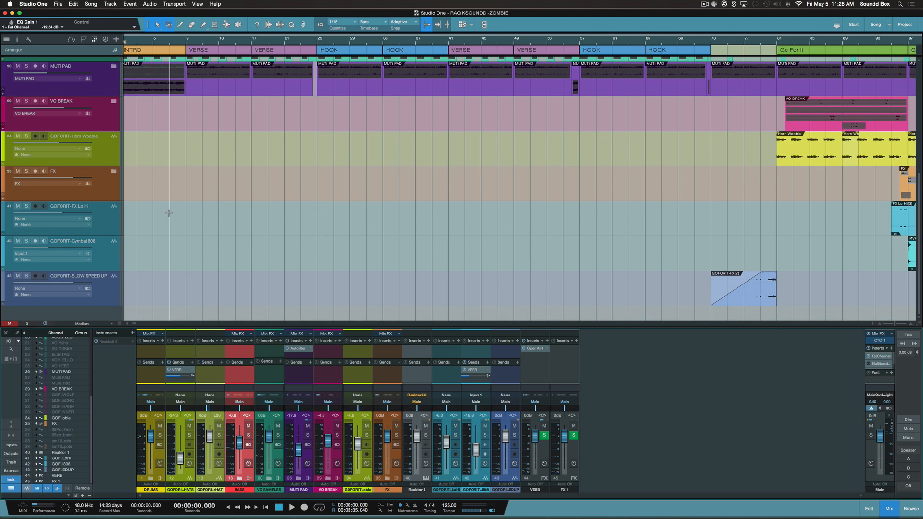
scroll(168, 213, "up", 5)
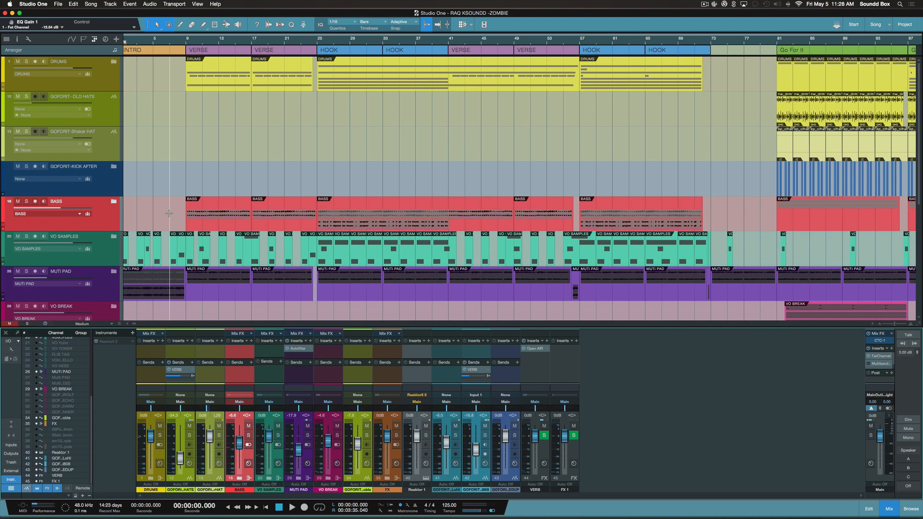
Expand the DRUMS folder to show its individual drum tracks
left_click(114, 62)
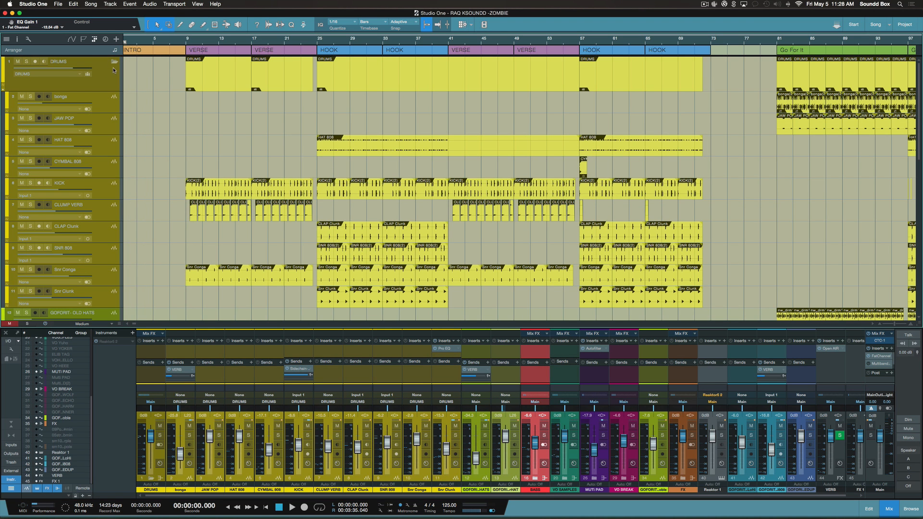
scroll(167, 108, "down", 6)
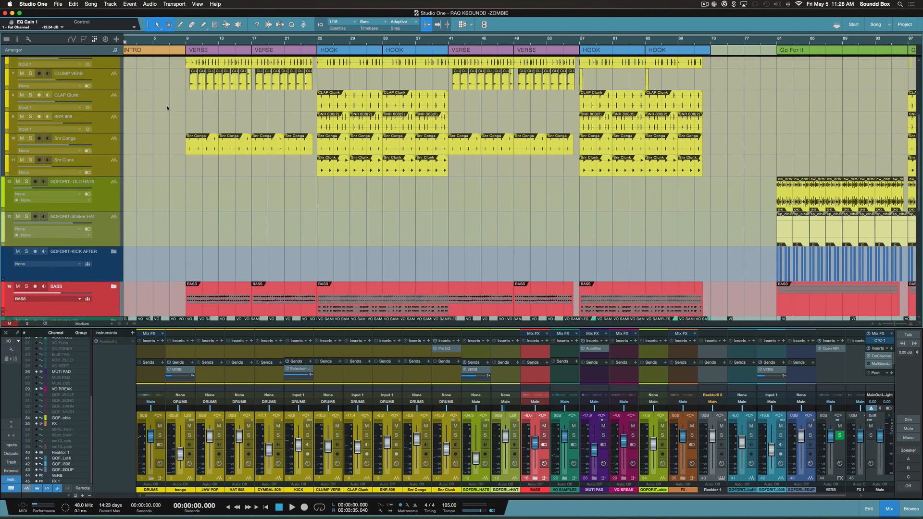
scroll(166, 108, "up", 6)
scroll(163, 113, "down", 10)
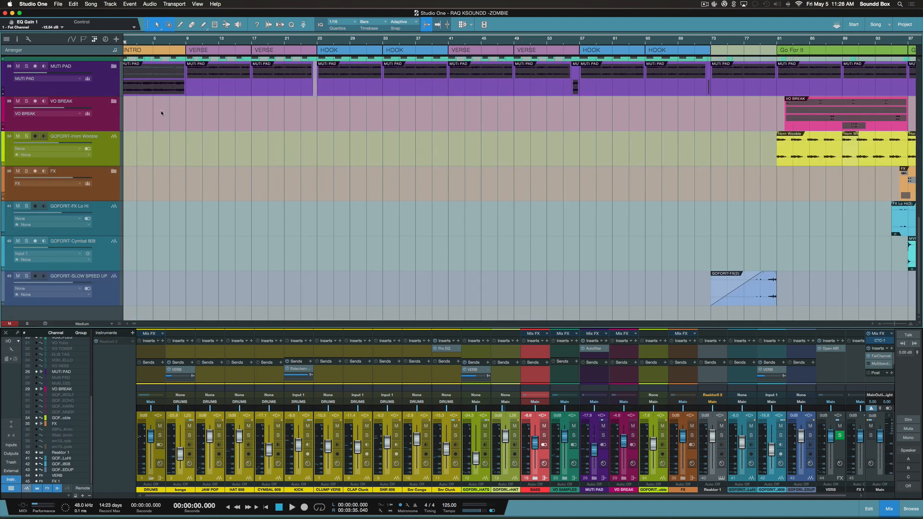
scroll(164, 114, "up", 10)
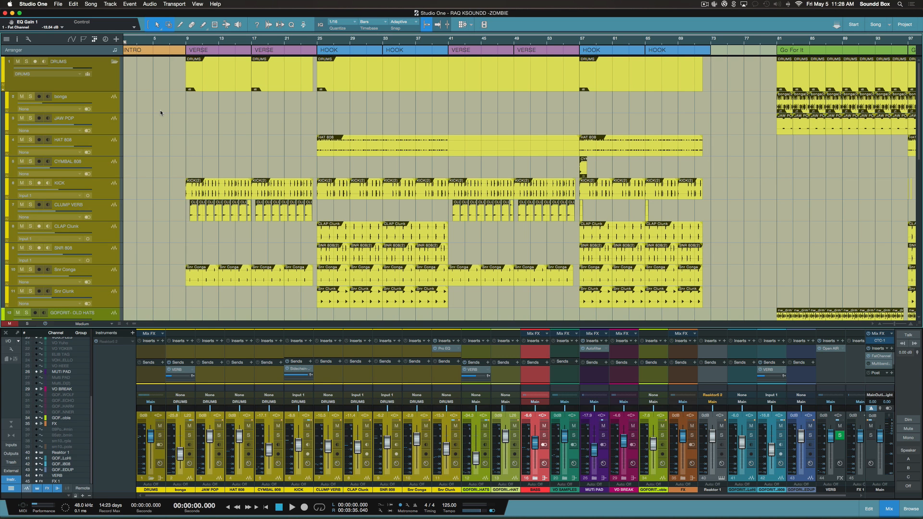
scroll(160, 113, "down", 6)
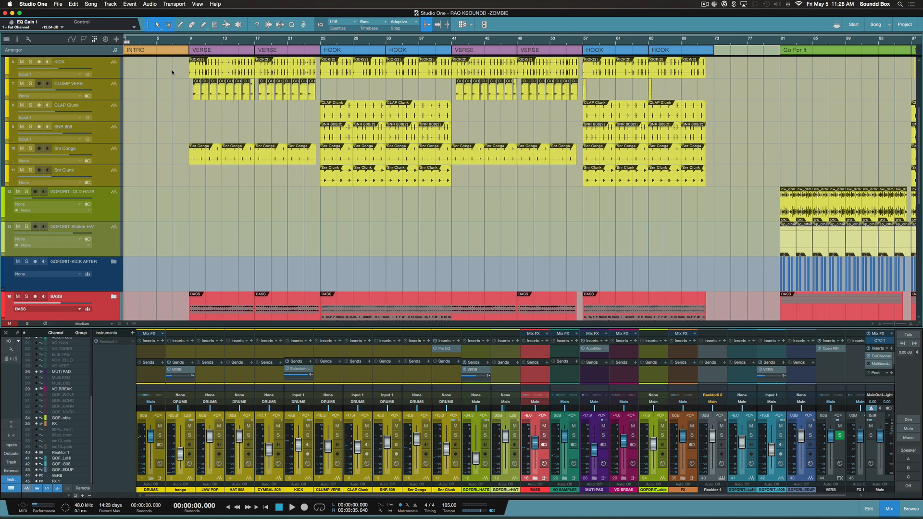
Solo the DRUMS bus and play the song from the start of the first verse at bar 9
left_click(187, 42)
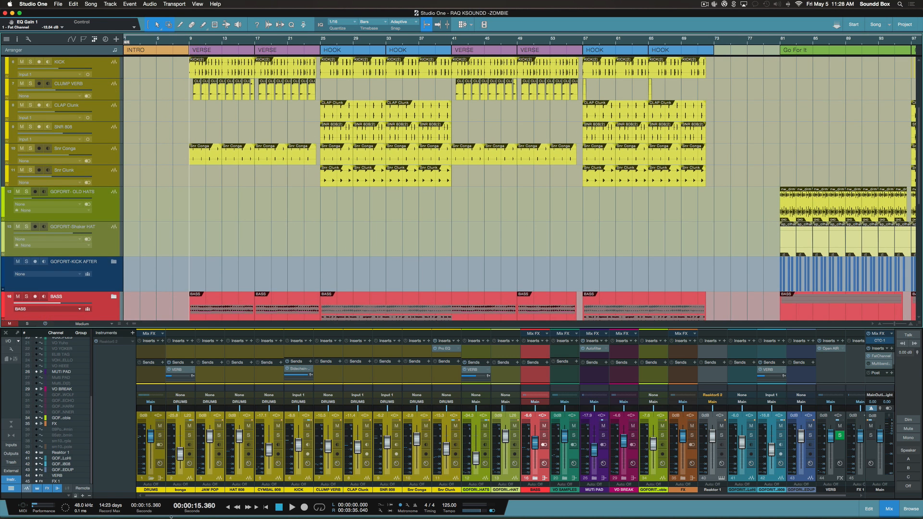
left_click(160, 435)
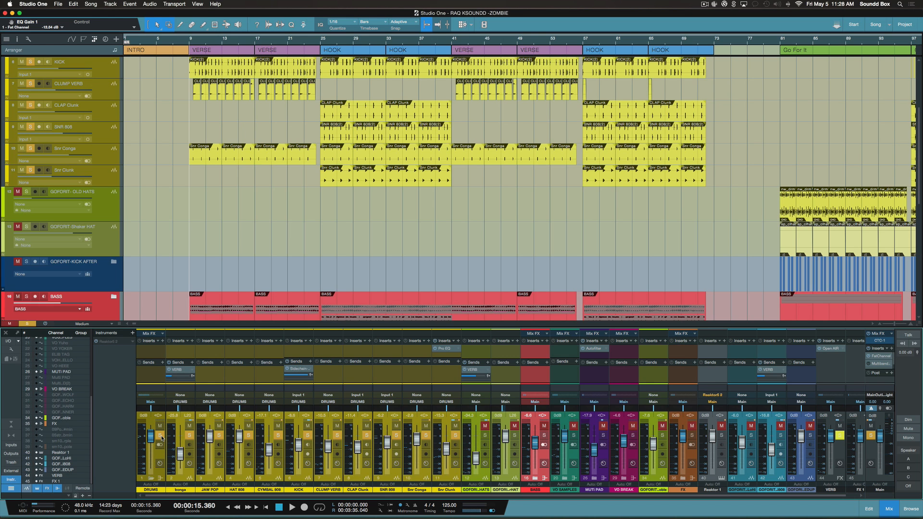
key("space")
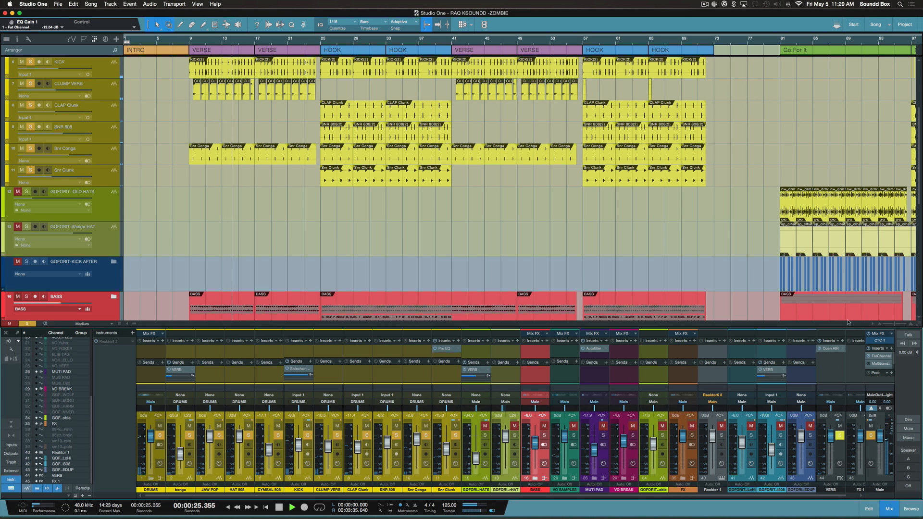
Open the CTC-1 Mix FX editor on the Main output during playback and stop the transport
left_click(881, 341)
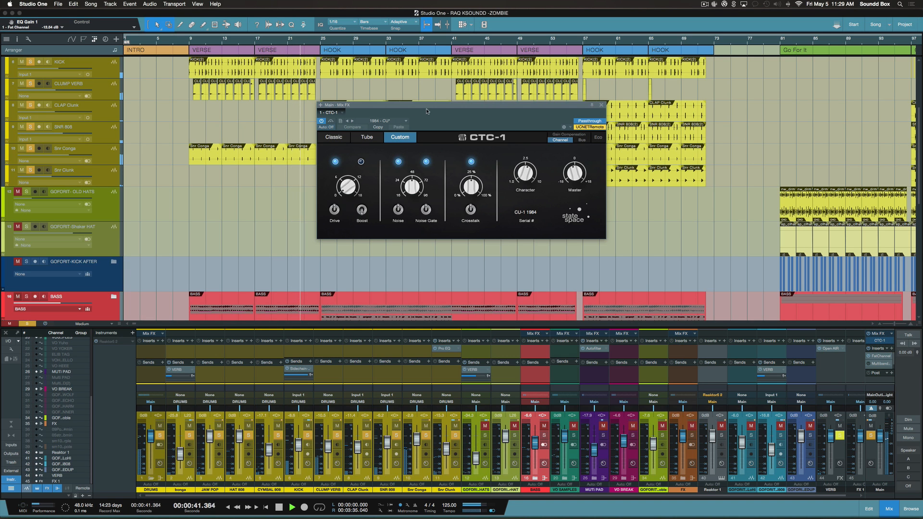
left_click_drag(426, 111, 465, 122)
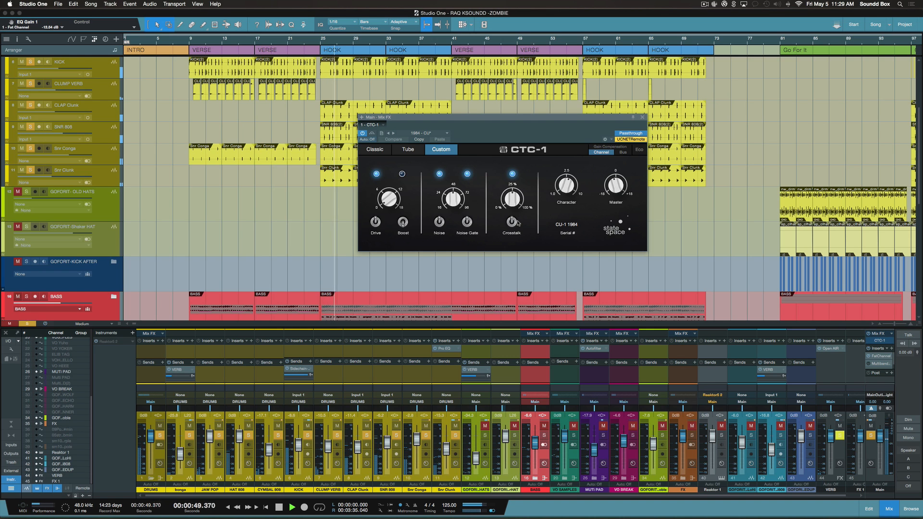
key("space")
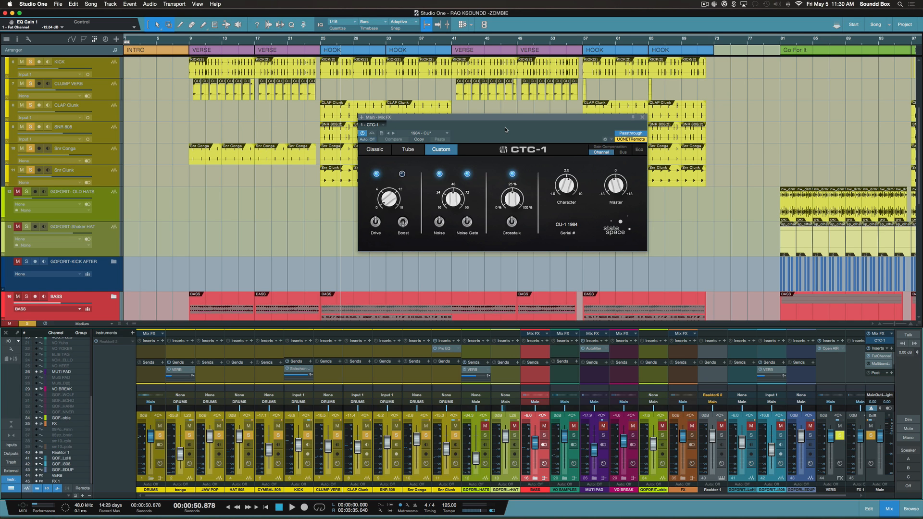
Examine the CTC-1 editor's Custom controls, such as Drive, Noise and Crosstalk, and close the editor
left_click_drag(502, 116, 466, 149)
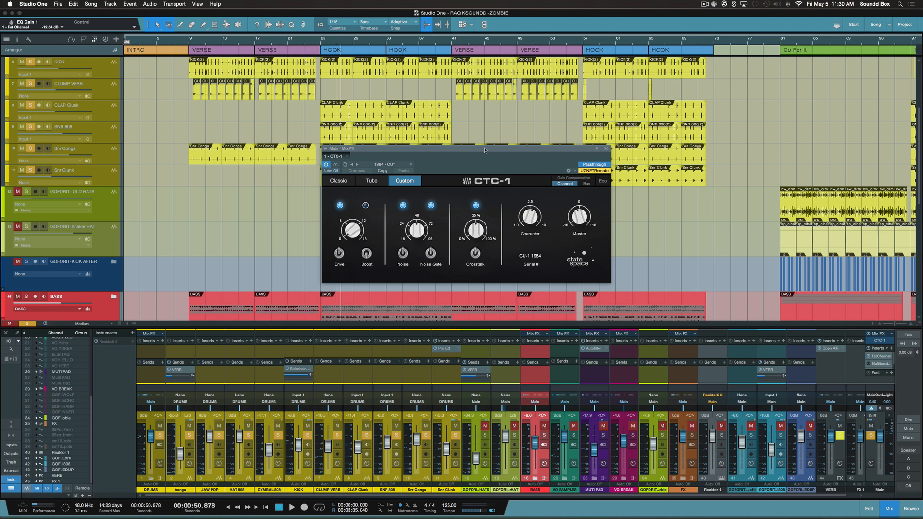
left_click_drag(483, 147, 431, 132)
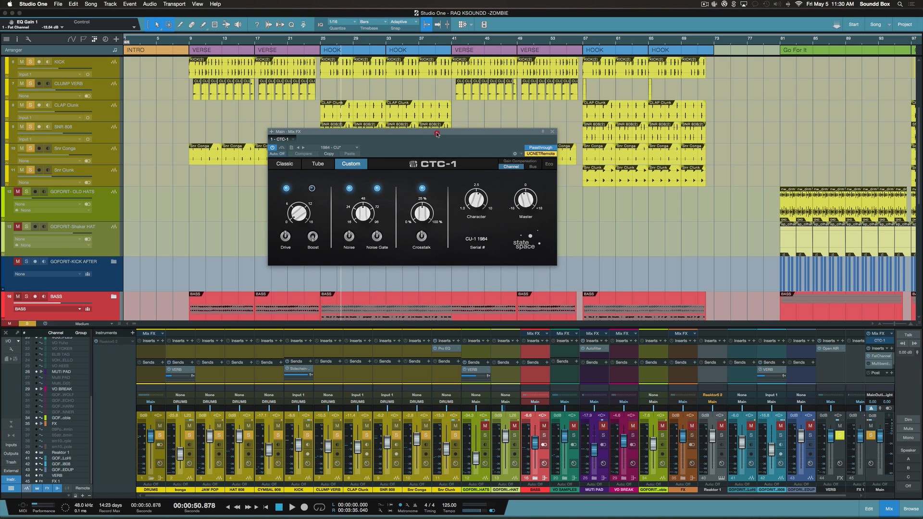
left_click_drag(437, 132, 511, 159)
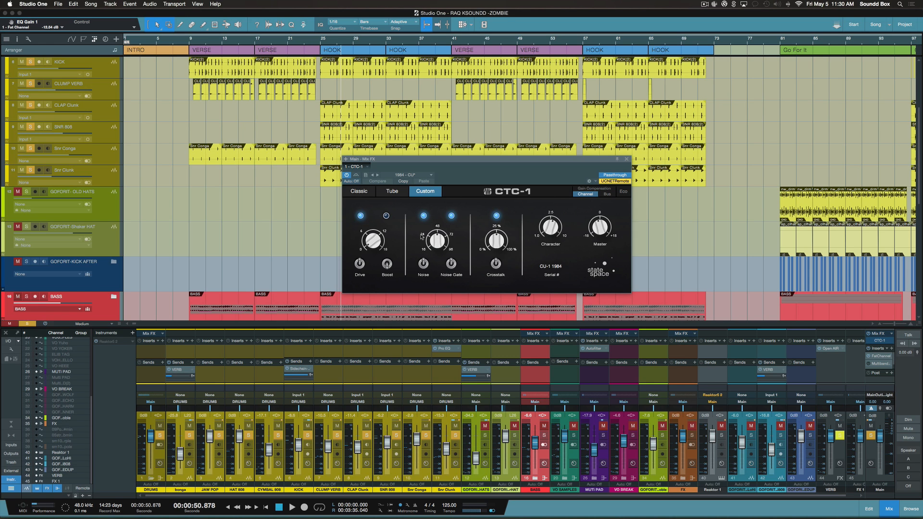
mouse_move(466, 159)
left_mouse_down()
mouse_move(478, 192)
mouse_move(520, 159)
mouse_move(461, 146)
left_mouse_up()
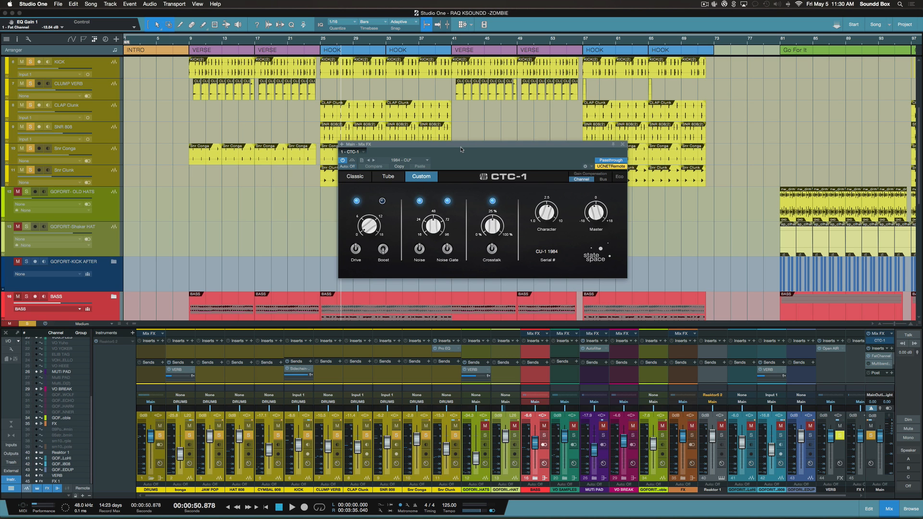
left_click_drag(461, 146, 507, 197)
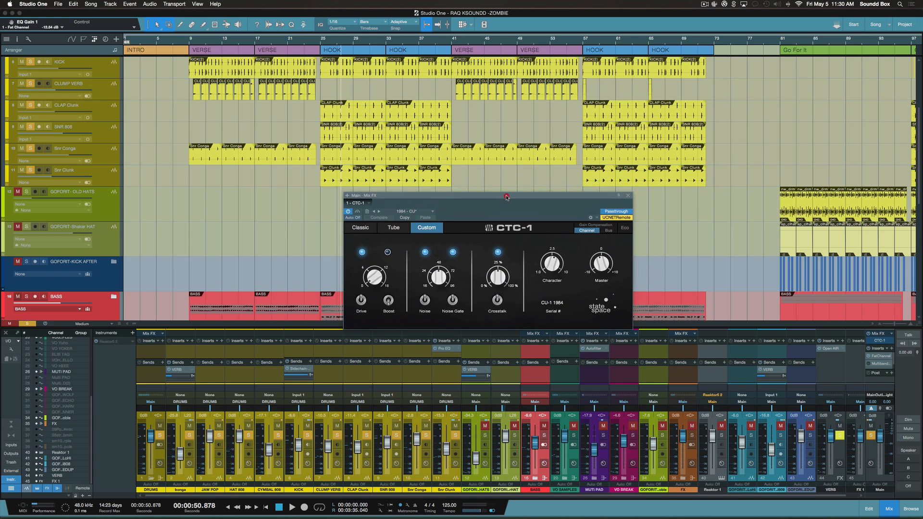
left_click(627, 197)
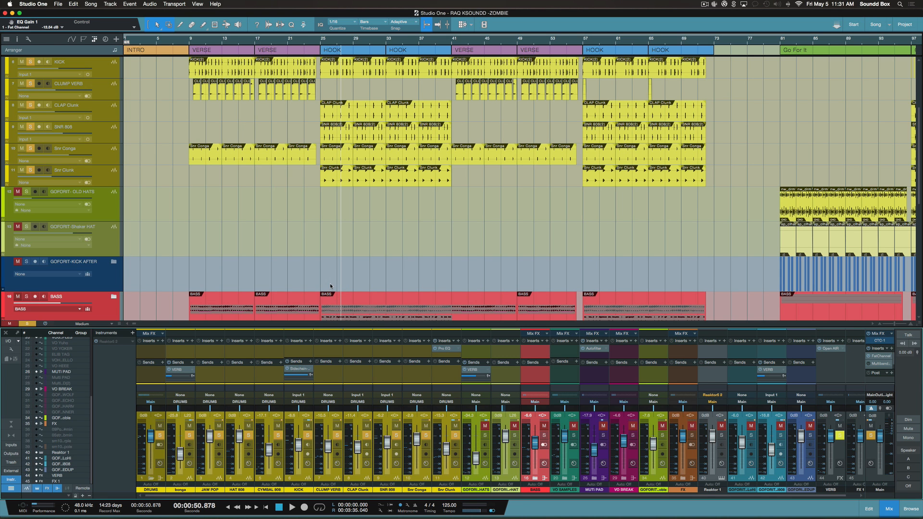
Look through the soloed drum tracks and the other instrument tracks in the arrangement
scroll(234, 213, "down", 7)
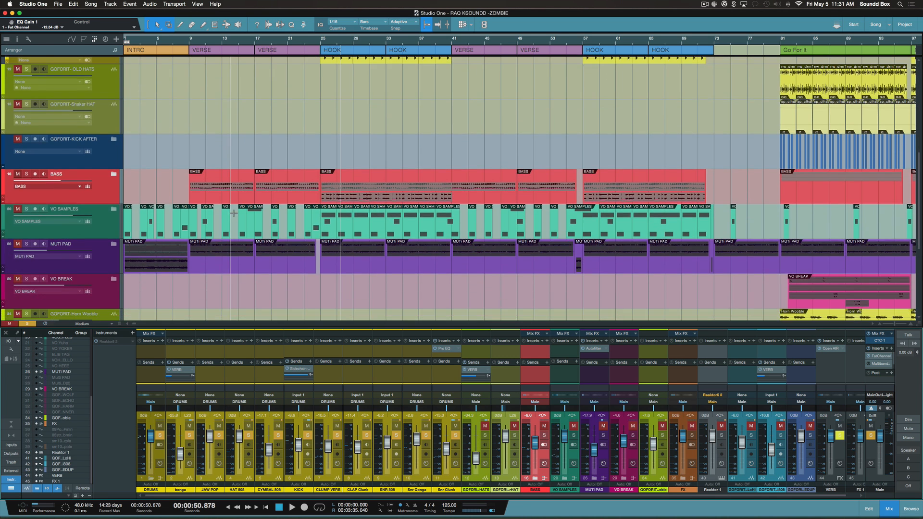
scroll(235, 214, "up", 10)
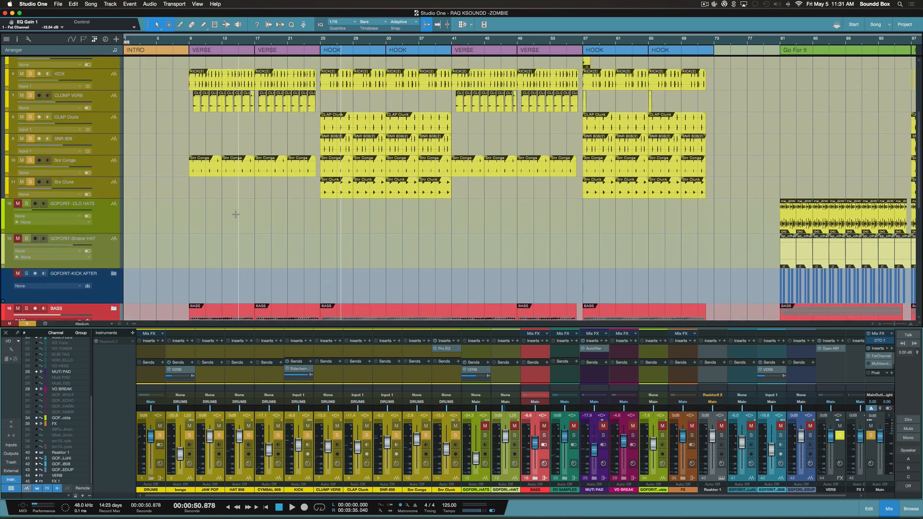
scroll(236, 214, "down", 2)
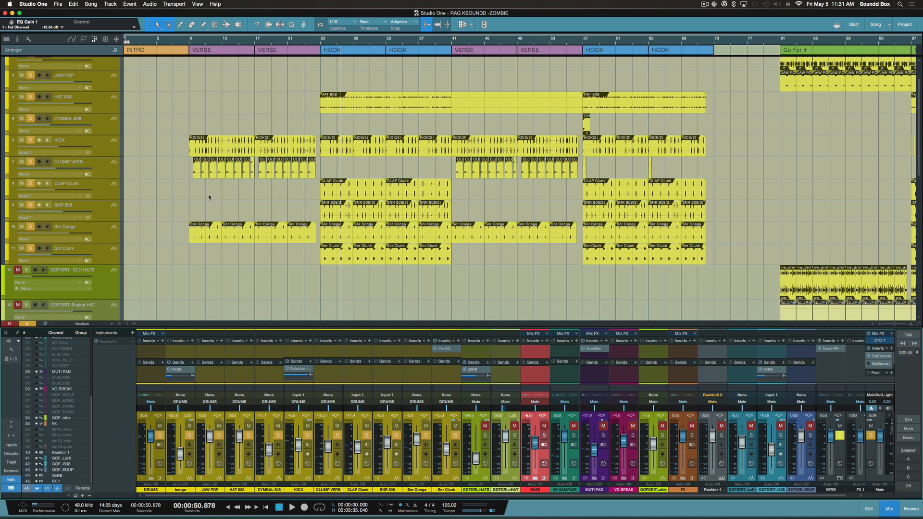
scroll(235, 212, "up", 2)
scroll(253, 183, "down", 4)
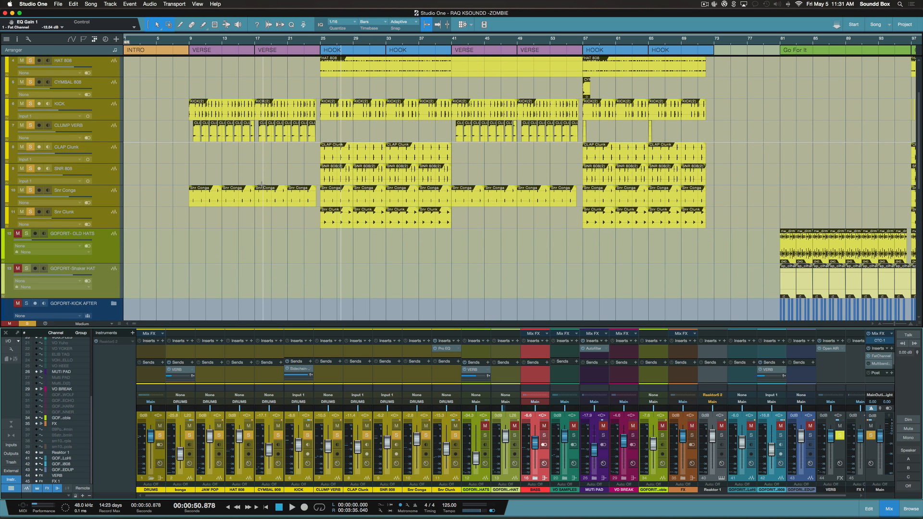
scroll(101, 184, "up", 4)
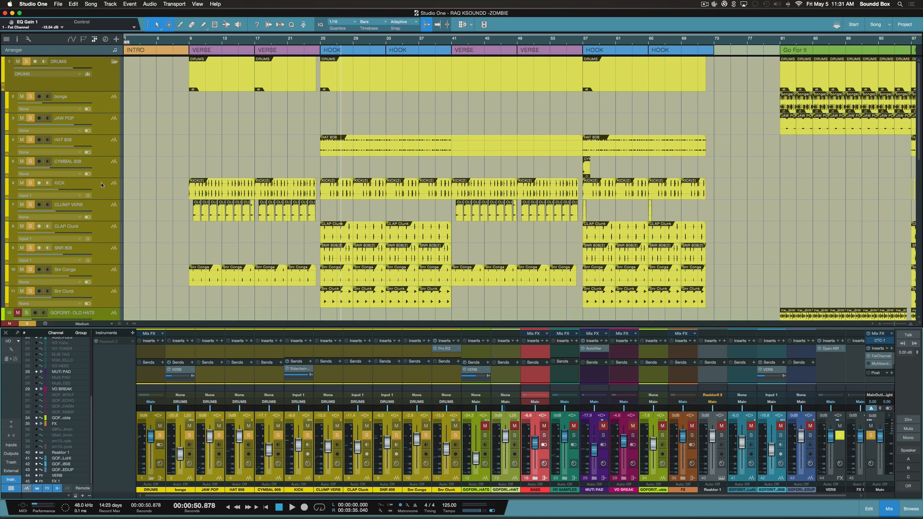
Play the soloed drums from bar 9 at the first verse and select the KICK track
scroll(101, 183, "down", 2)
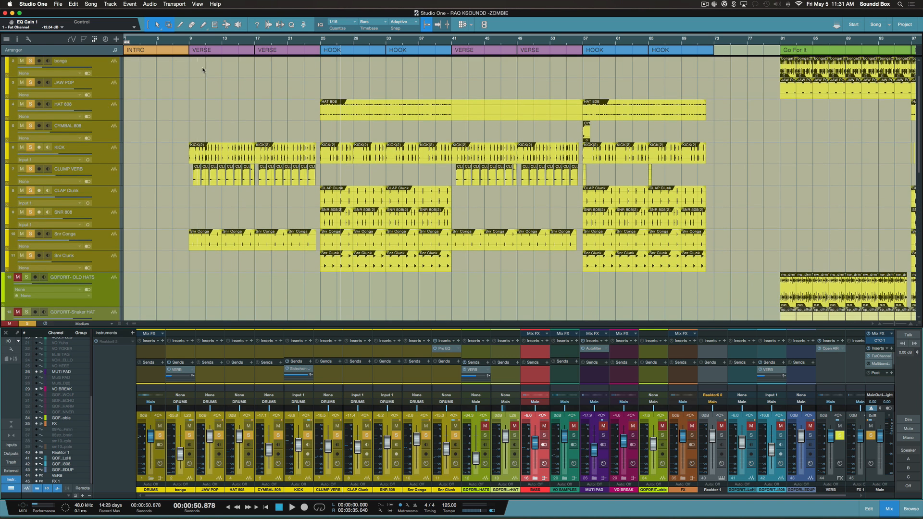
left_click(190, 42)
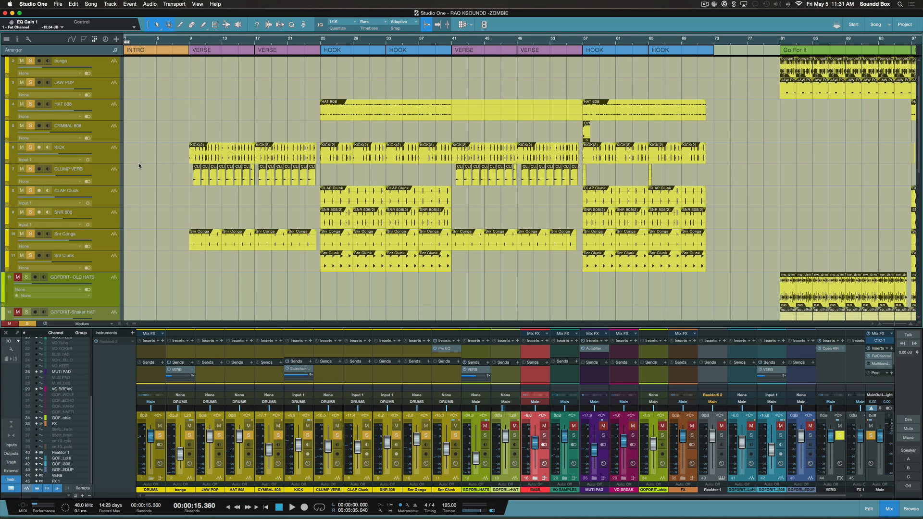
key("space")
left_click(105, 161)
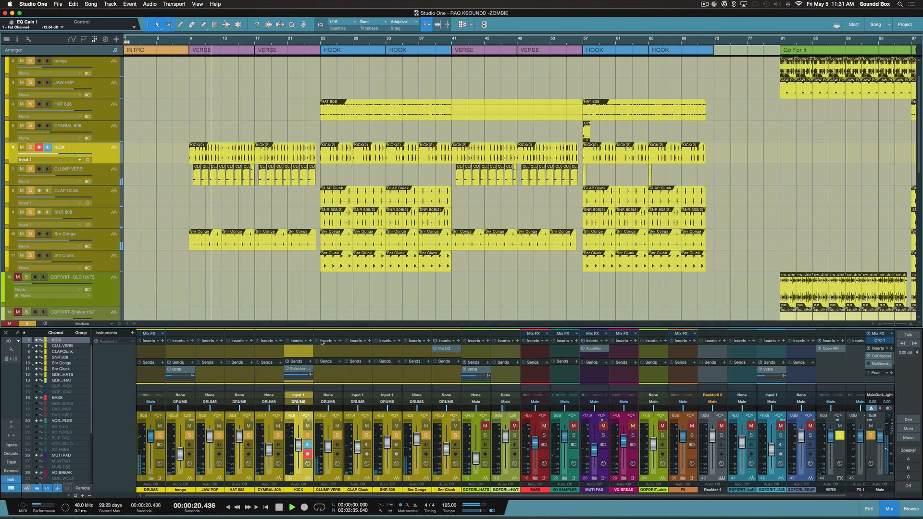
Enlarge the mixer console and examine the destination options of the KICK channel's Sidechains send
left_click_drag(322, 326, 317, 263)
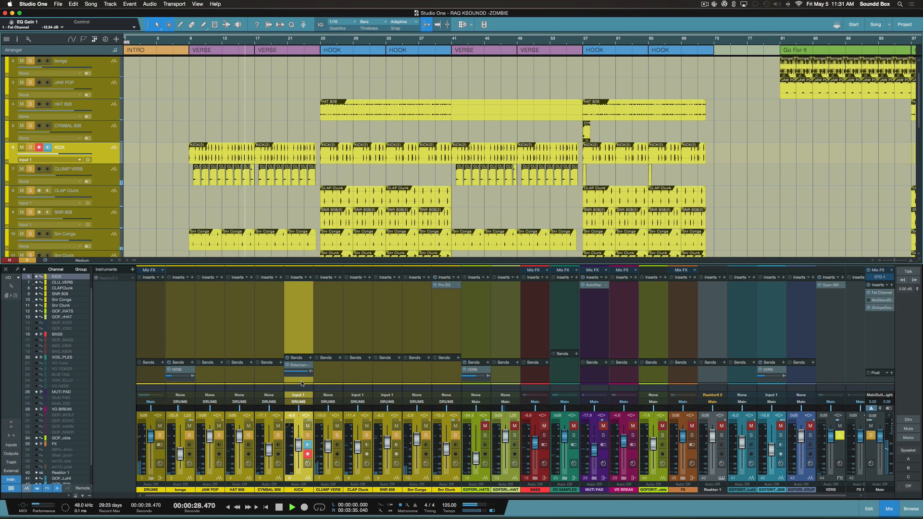
left_click(311, 366)
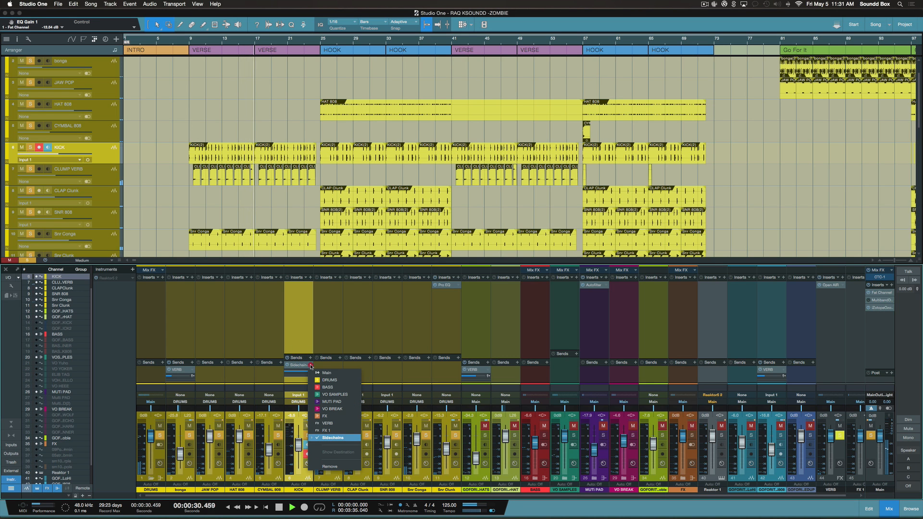
left_click(301, 368)
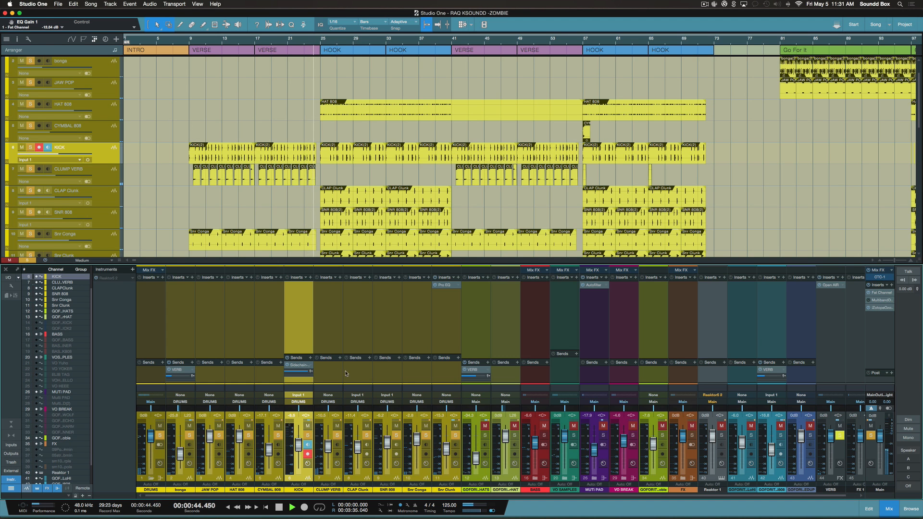
Select the BASS bus, stop playback and expand the bus to show its individual channels in the mixer
left_click(532, 377)
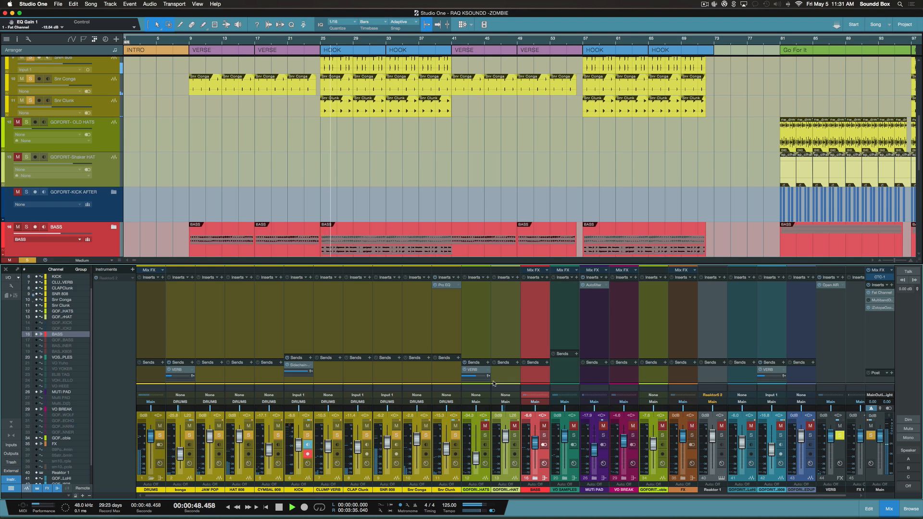
key("space")
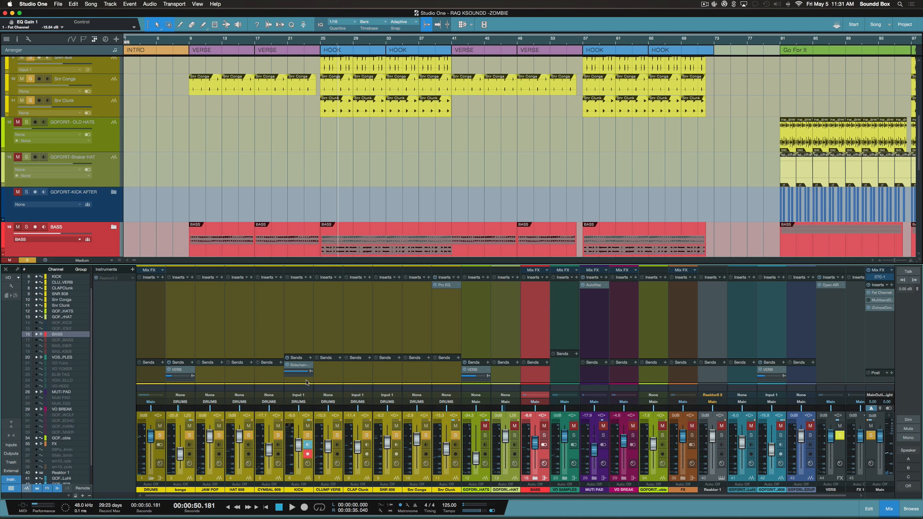
scroll(462, 328, "right", 1)
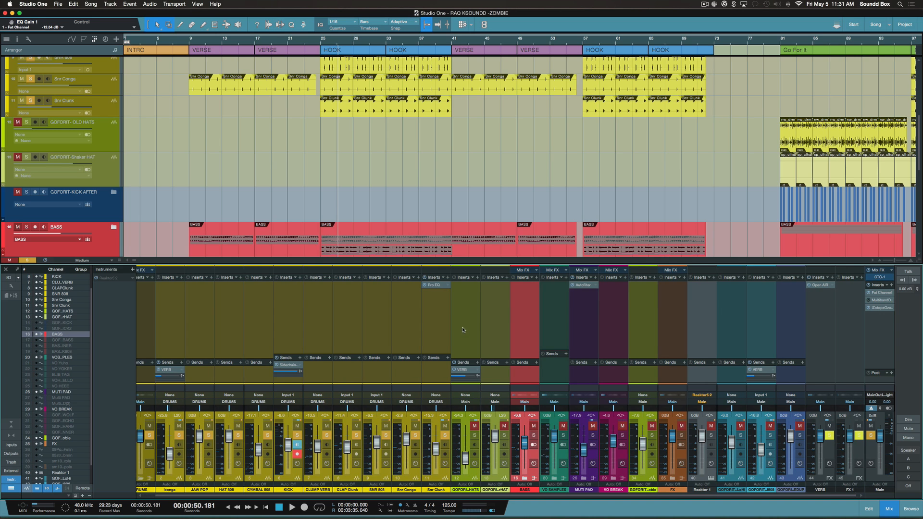
scroll(462, 328, "left", 1)
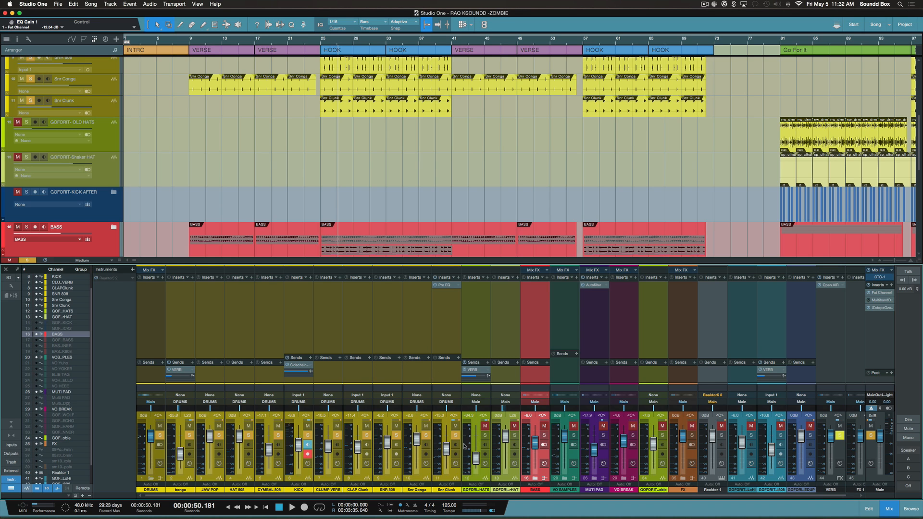
left_click(535, 478)
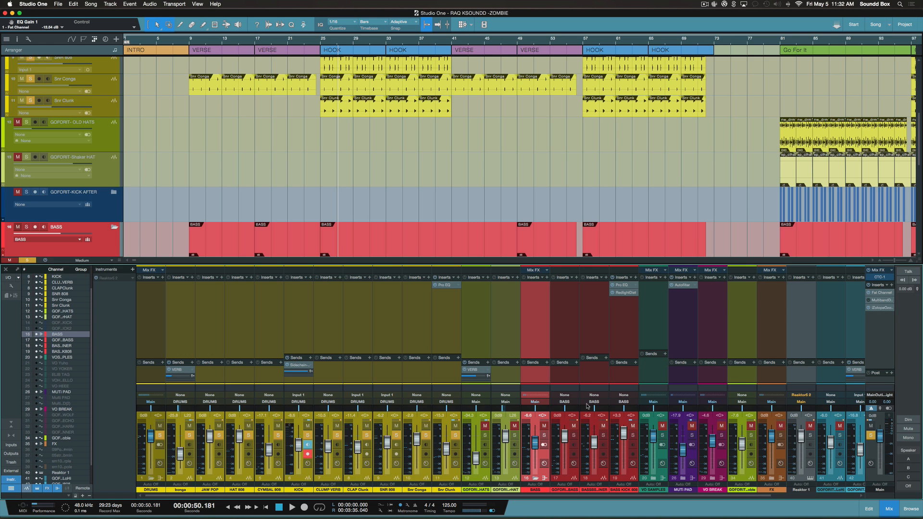
Open the Pro EQ insert on the BASS KICK 808 channel and place its editor over the arrangement, clear of the mixer
left_click(630, 319)
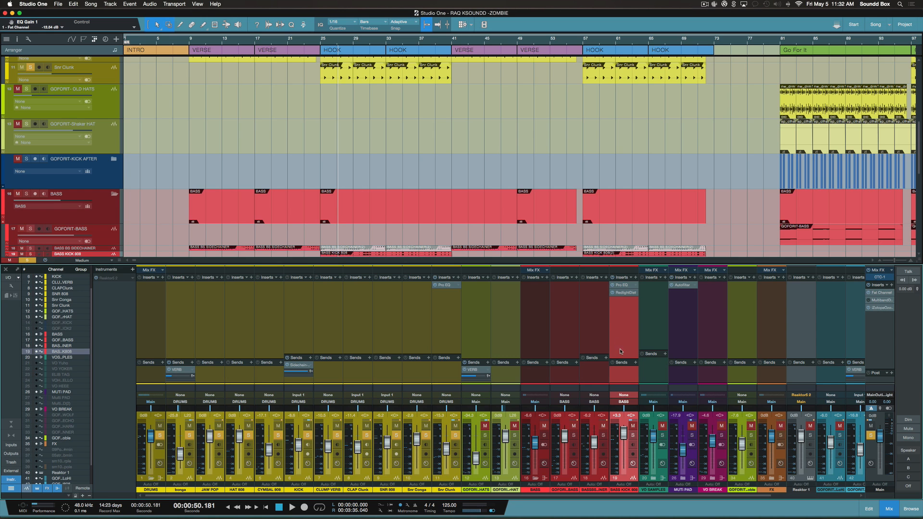
left_click(624, 286)
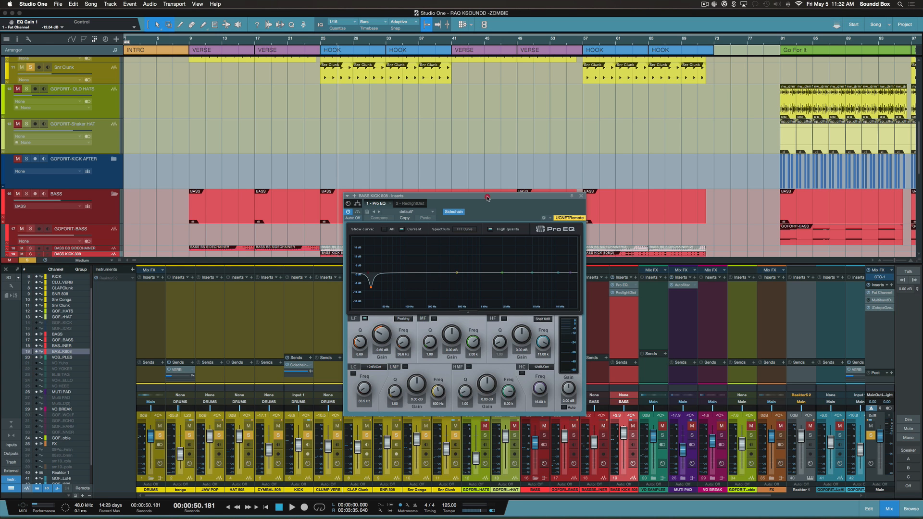
left_click_drag(487, 197, 534, 184)
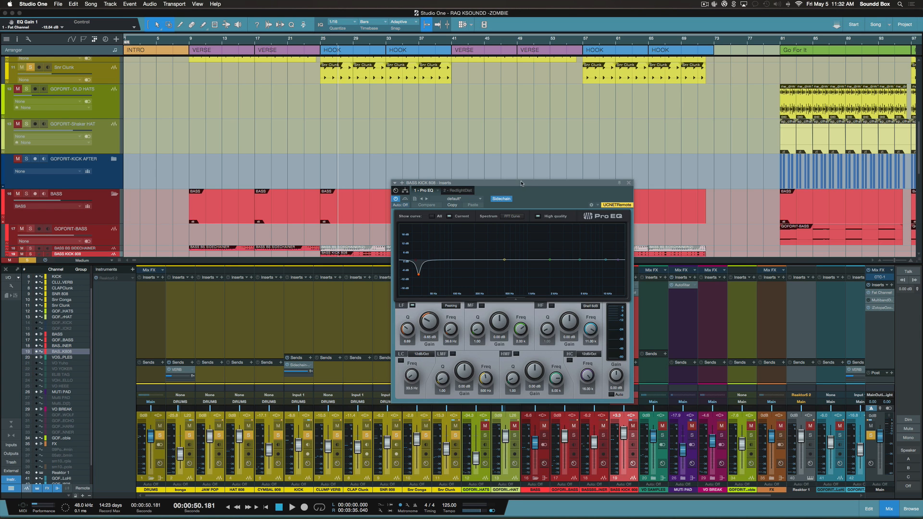
left_click_drag(521, 183, 561, 99)
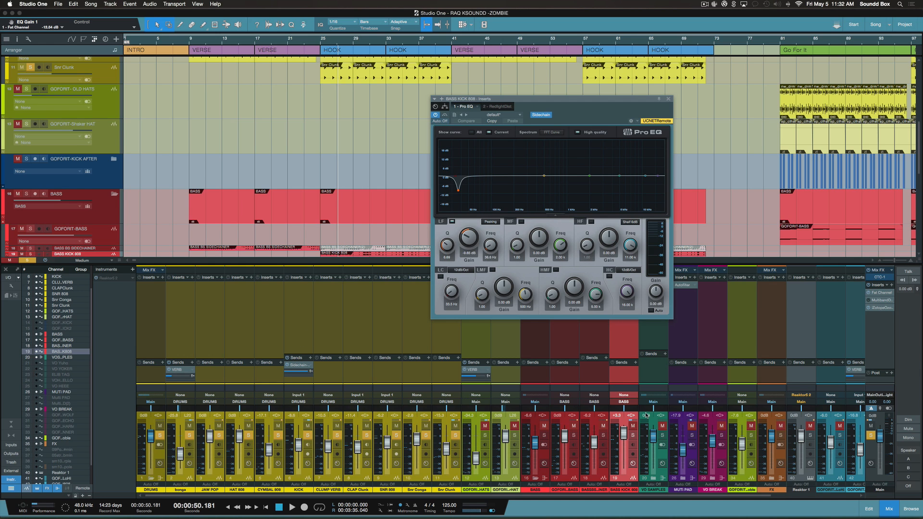
Solo the BASS bus alongside the drums and play the song with the Pro EQ display open
left_click(544, 435)
key("space")
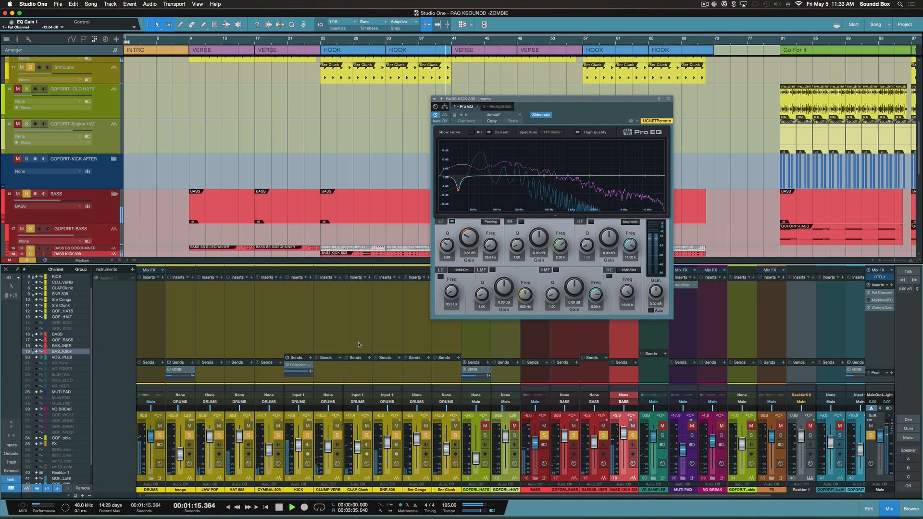
key("space")
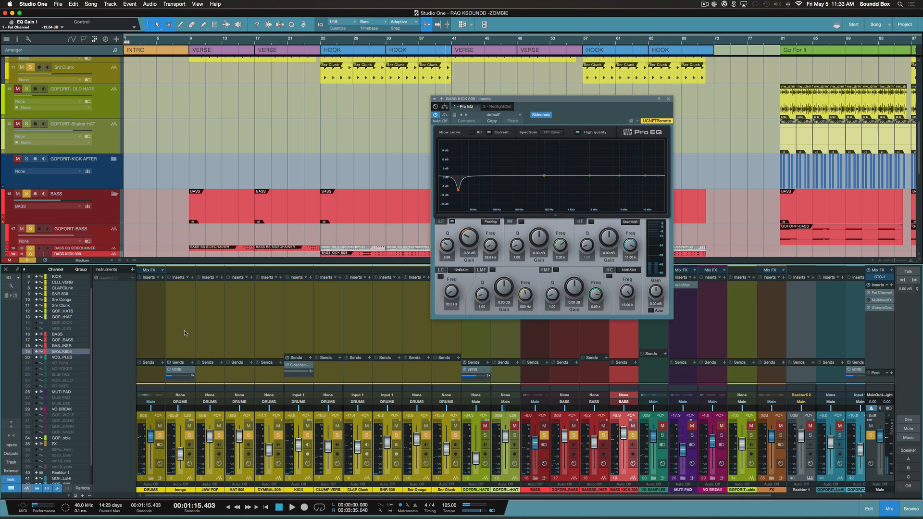
Open the bonga channel's editor, then the Open AIR reverb insert on the VERB effect channel, and place it over the arrangement
left_click(183, 348)
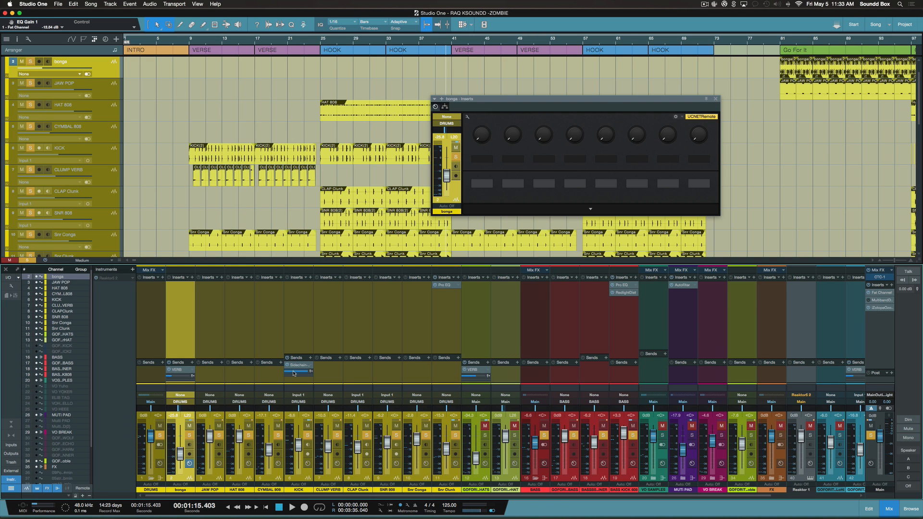
scroll(294, 373, "right", 4)
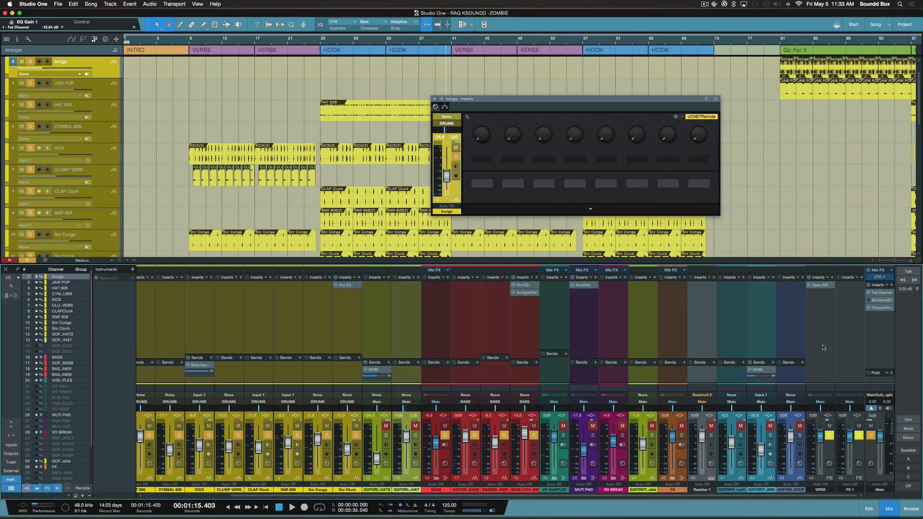
left_click(820, 284)
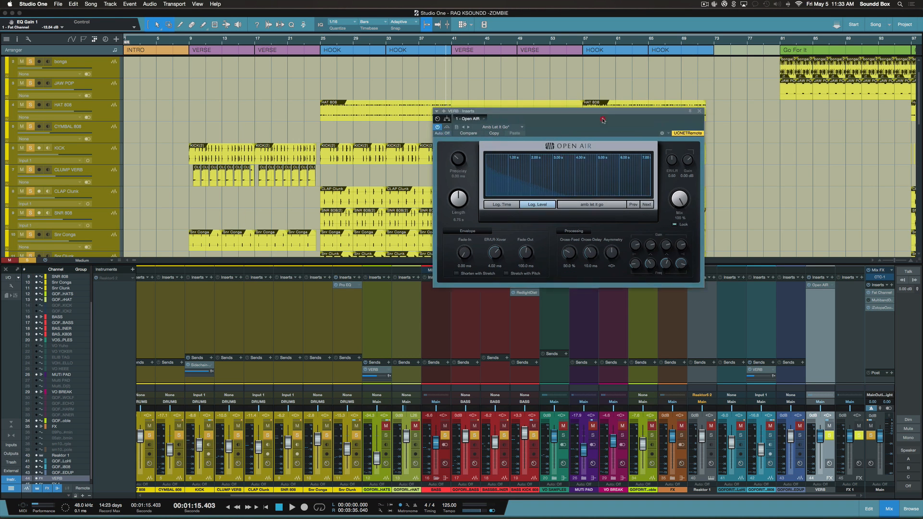
left_click_drag(591, 100, 668, 102)
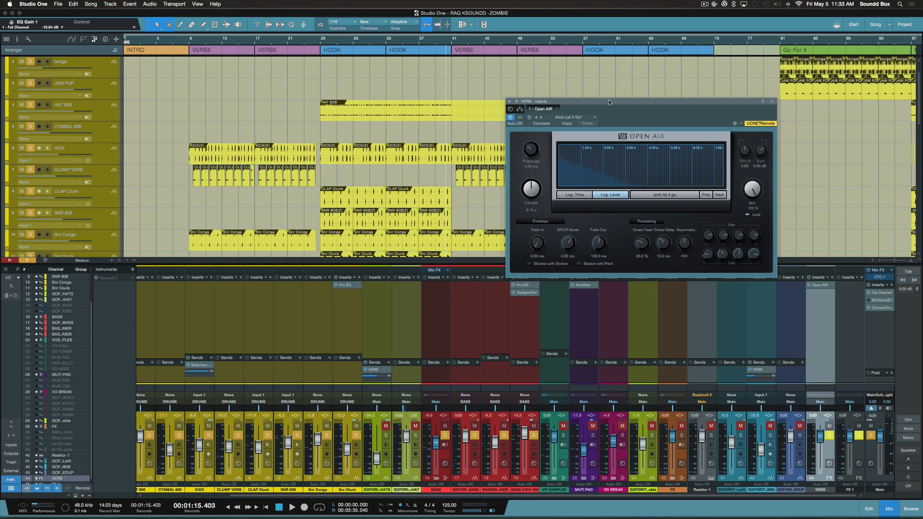
left_click_drag(608, 101, 506, 82)
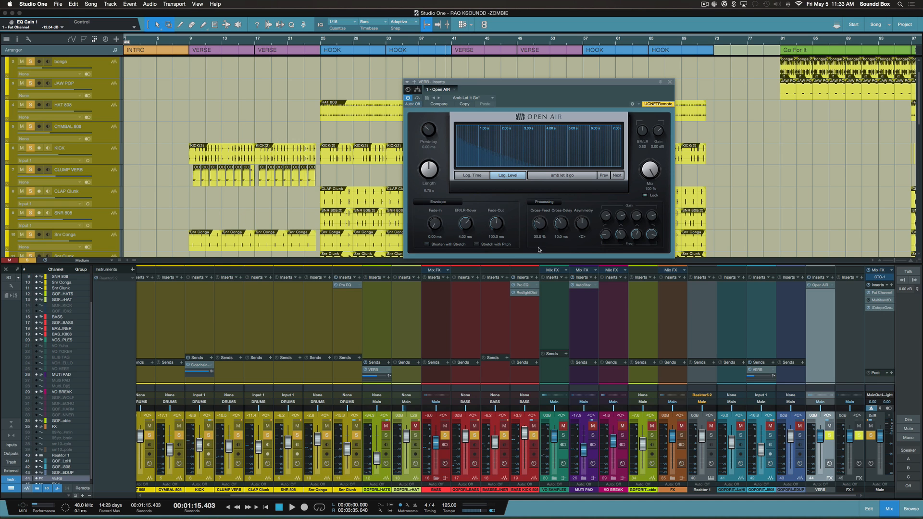
Open the RedlightDist insert on BASS KICK 808, clear all solos and play only that channel soloed
left_click(526, 293)
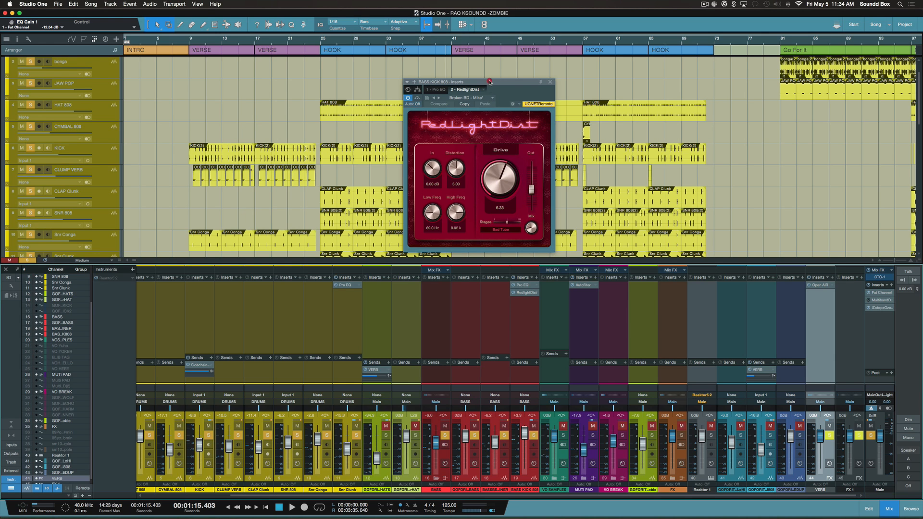
left_click_drag(490, 81, 465, 71)
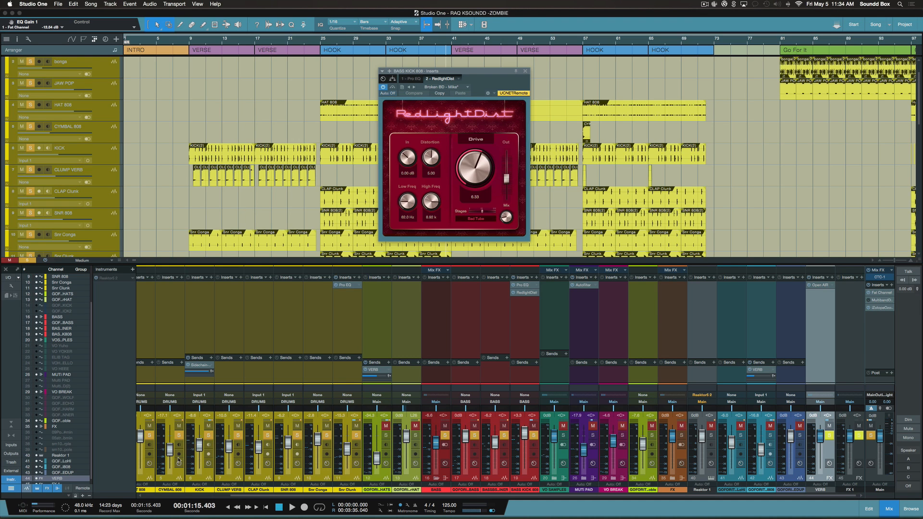
left_click(27, 260)
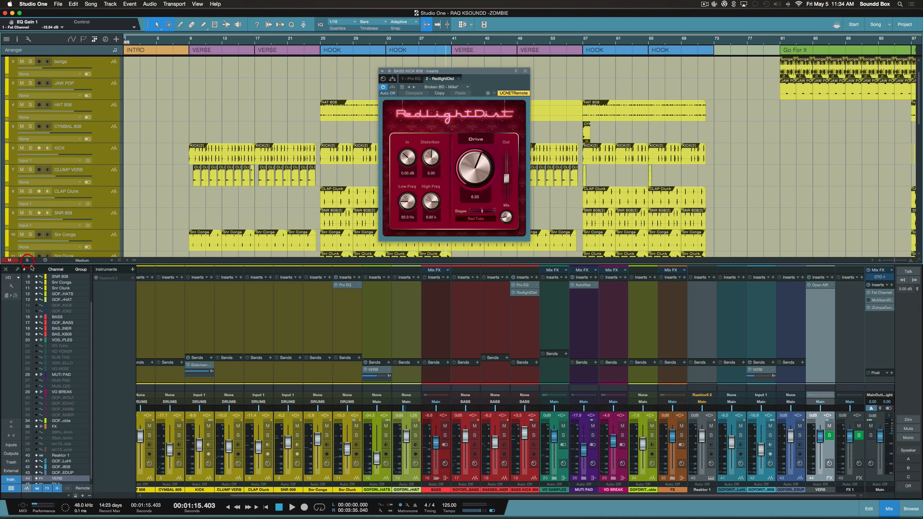
left_click(533, 435)
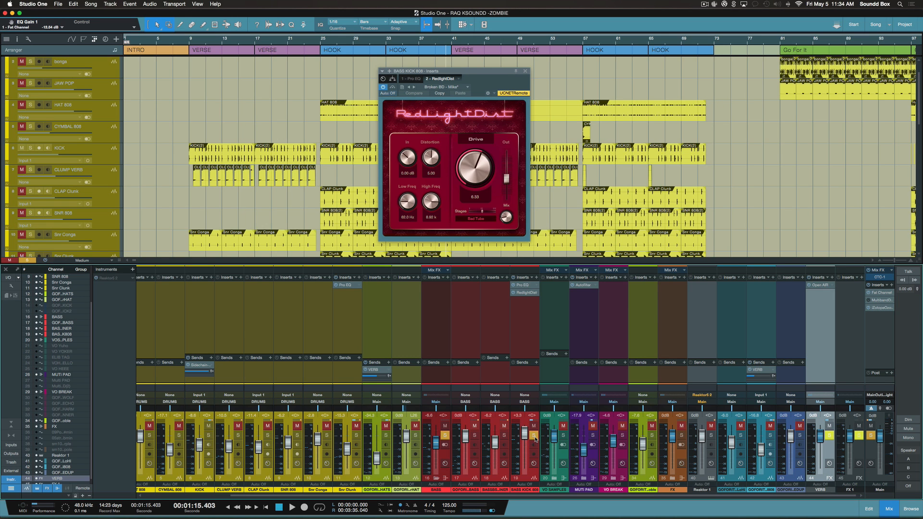
key("space")
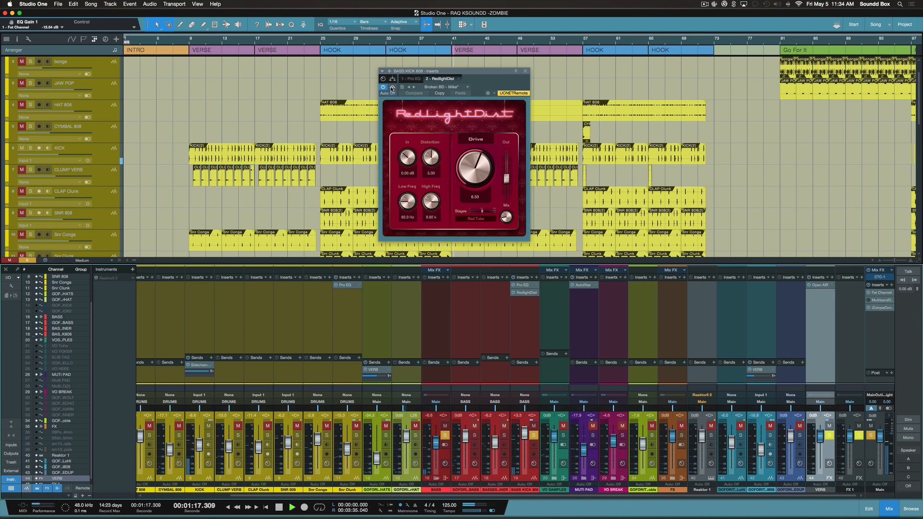
left_click_drag(444, 70, 451, 109)
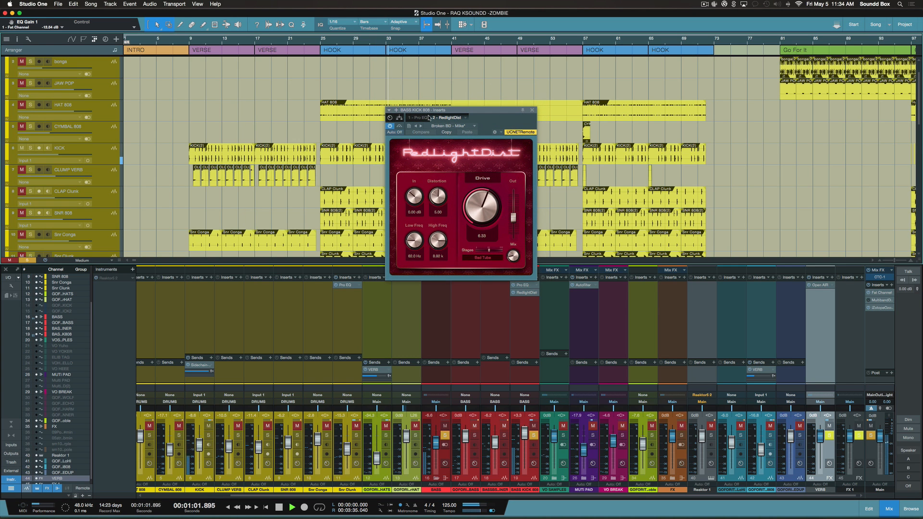
Bypass RedlightDist during playback, re-enable it and replay the 808 bass from the second hook at bar 33
left_click(399, 126)
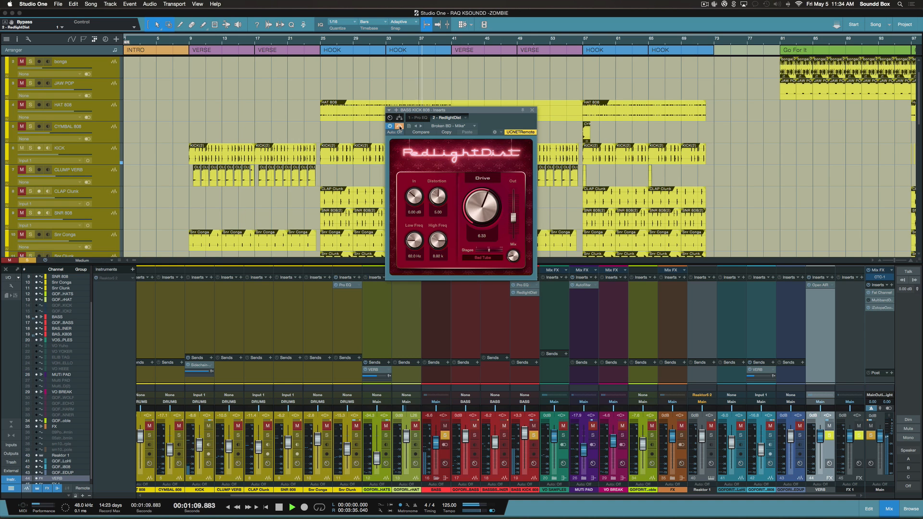
left_click(399, 127)
left_click(386, 43)
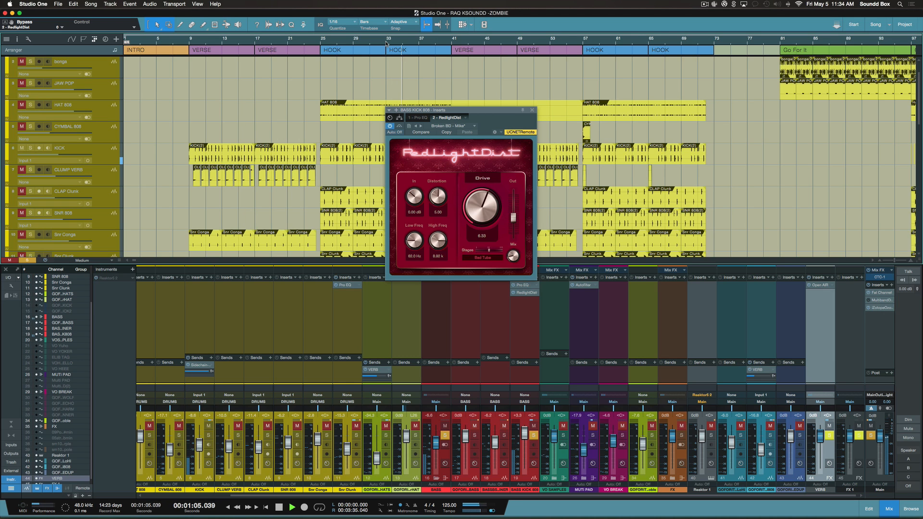
left_click(386, 43)
key("space")
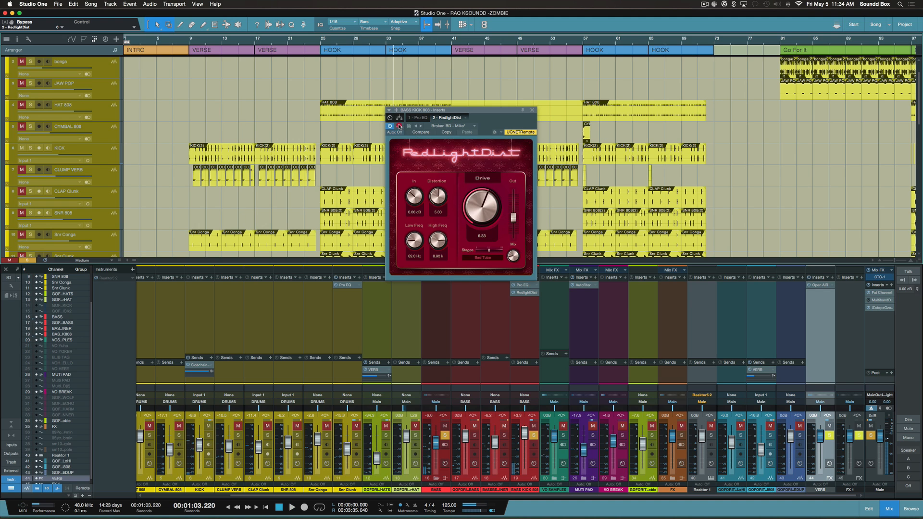
Audition the 808 bass from bar 33 with RedlightDist bypassed
left_click(399, 126)
left_click(386, 44)
key("space")
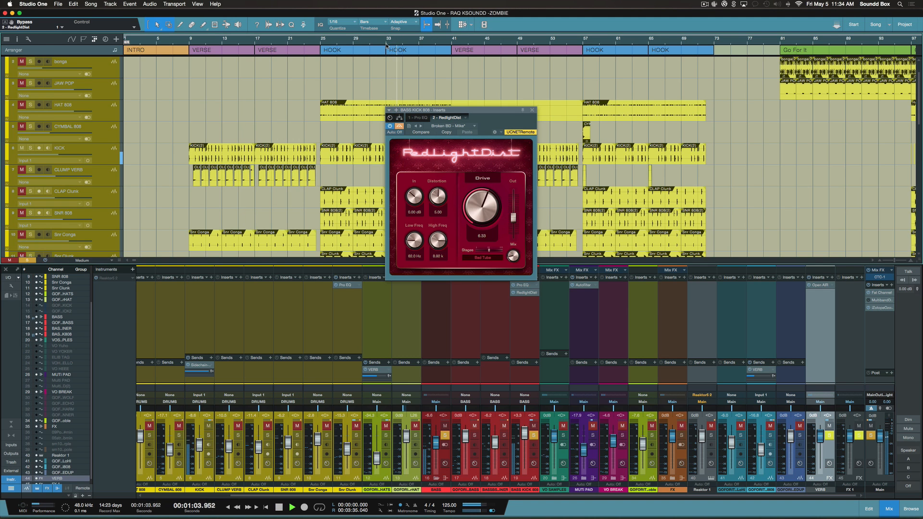
key("space")
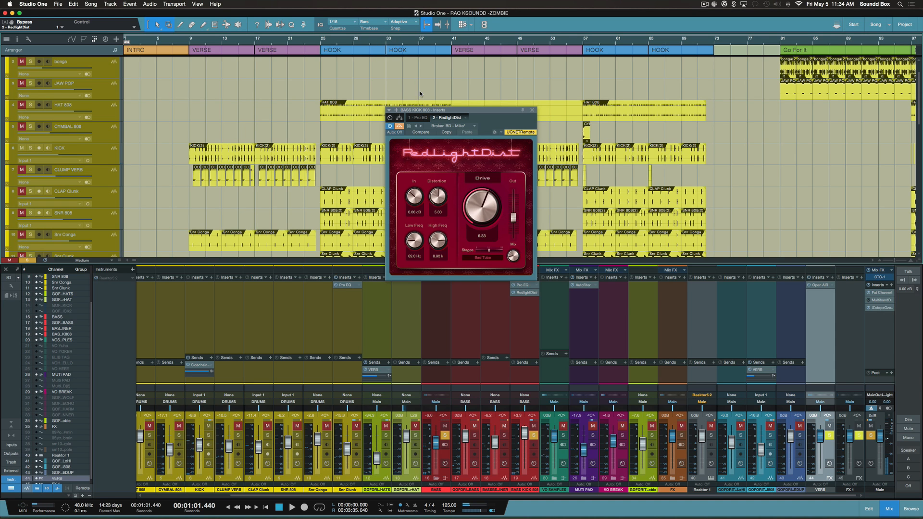
Turn off the RedlightDist bypass and play the 808 bass again for comparison
left_click(401, 128)
key("space")
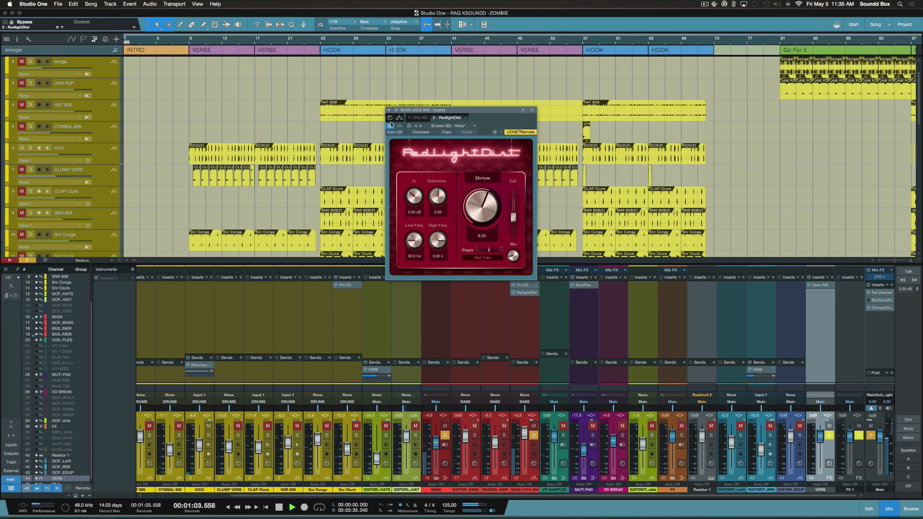
key("space")
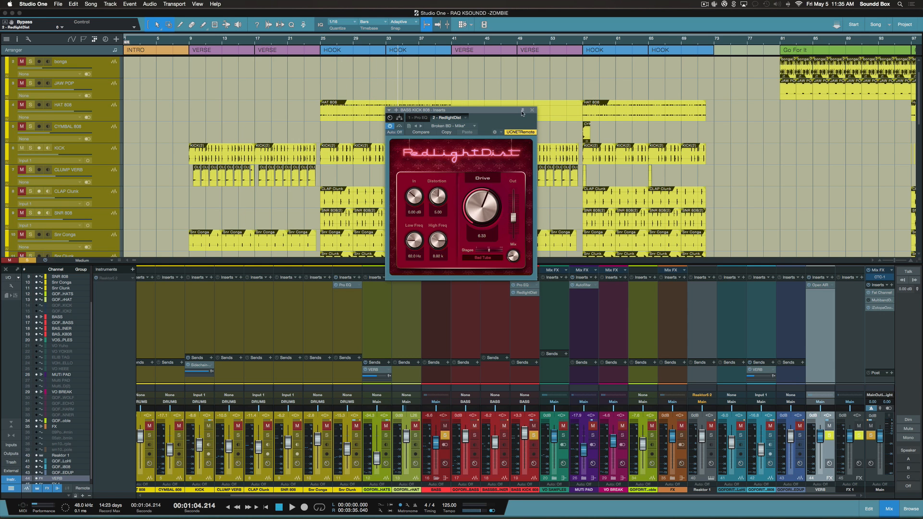
Close the RedlightDist window and turn off the solo on the BASS KICK 808 channel
left_click(532, 110)
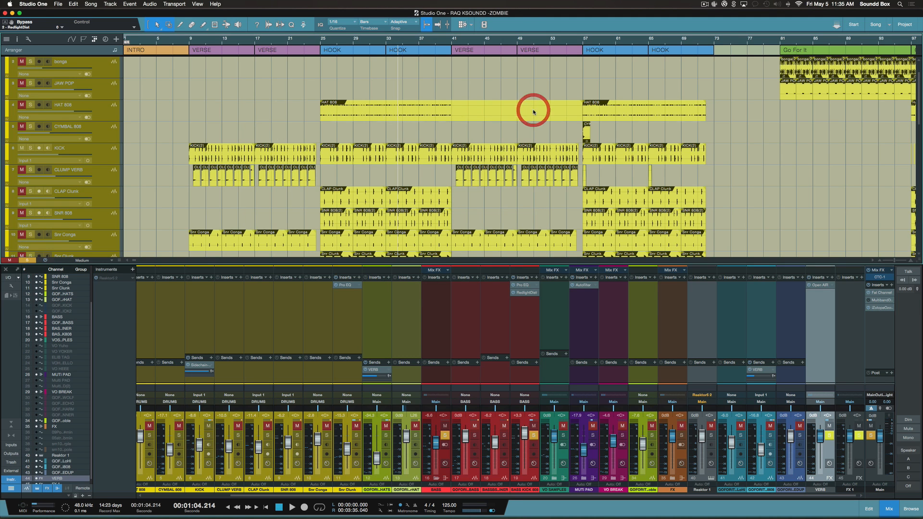
left_click(533, 436)
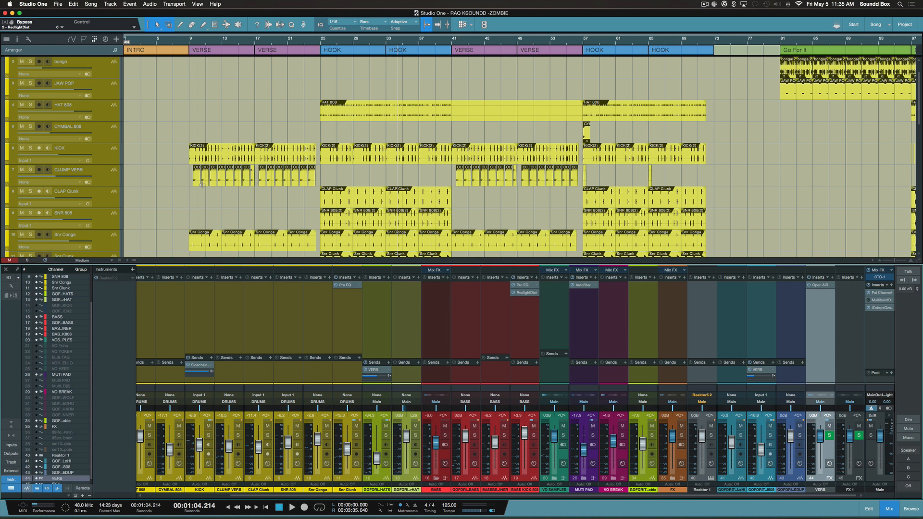
Play the song from the first verse at bar 9 and solo the CLUMP VERB track
scroll(204, 186, "down", 3)
scroll(215, 126, "up", 4)
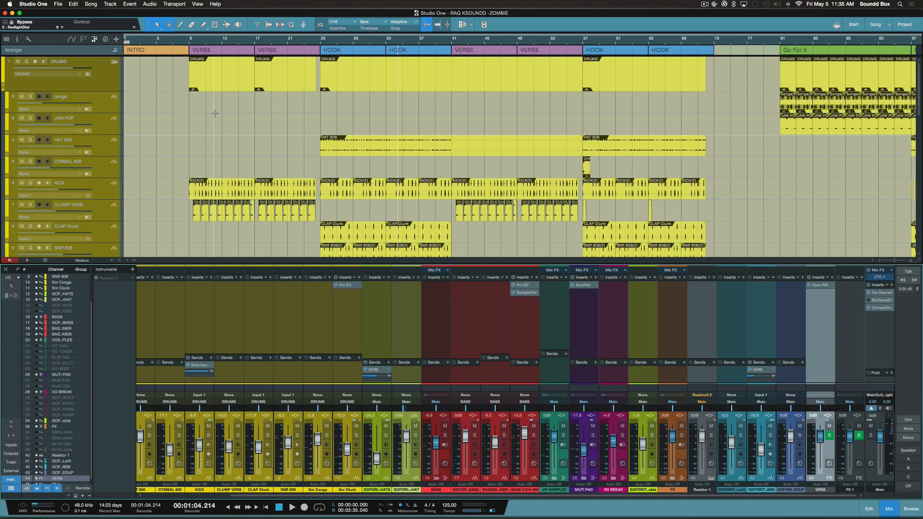
left_click(191, 43)
key("space")
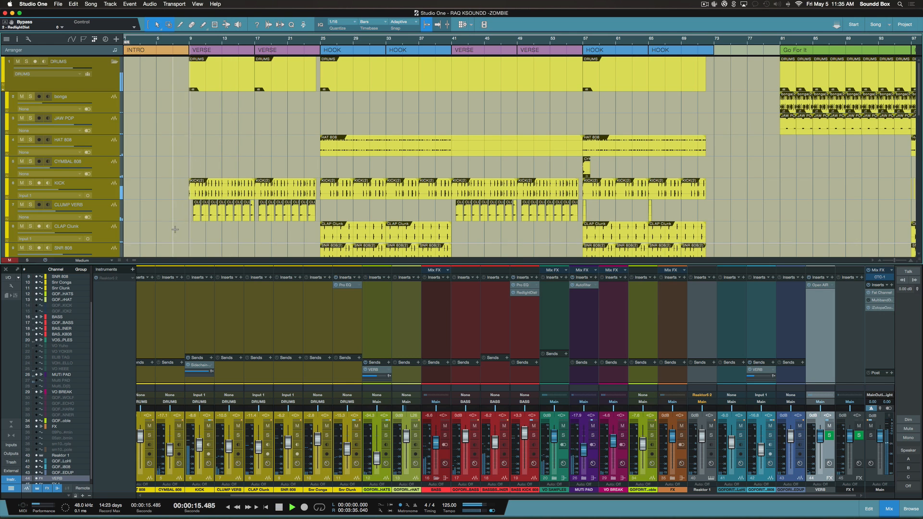
left_click(30, 204)
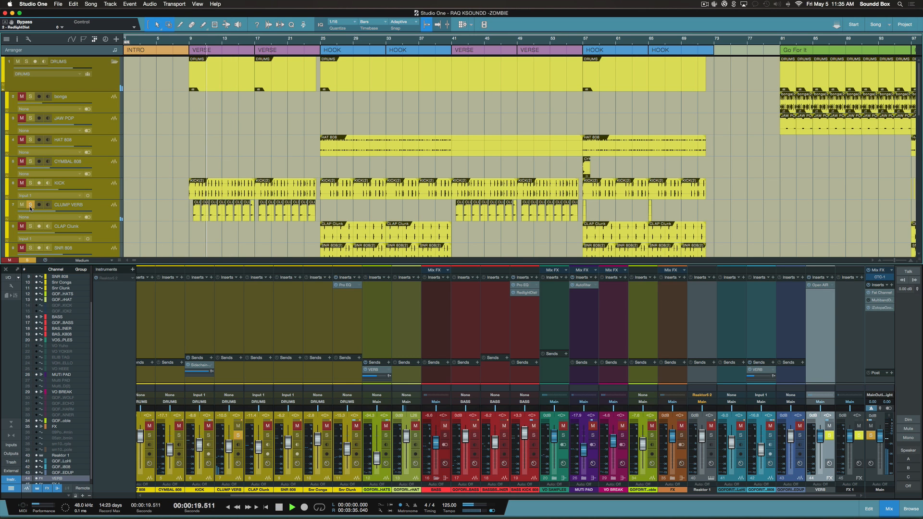
key("space")
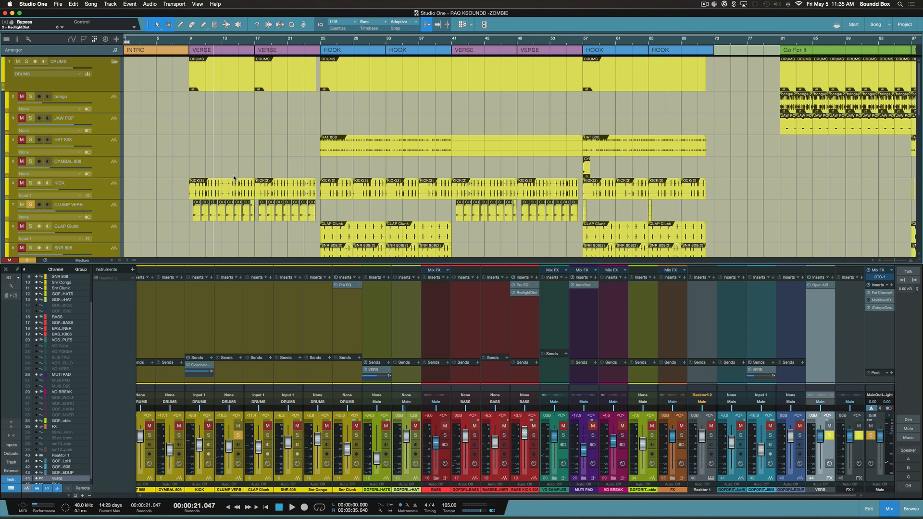
Examine the CLUMP VERB clips against the other drum tracks in the verses and select the CLUMP VERB track
key("e")
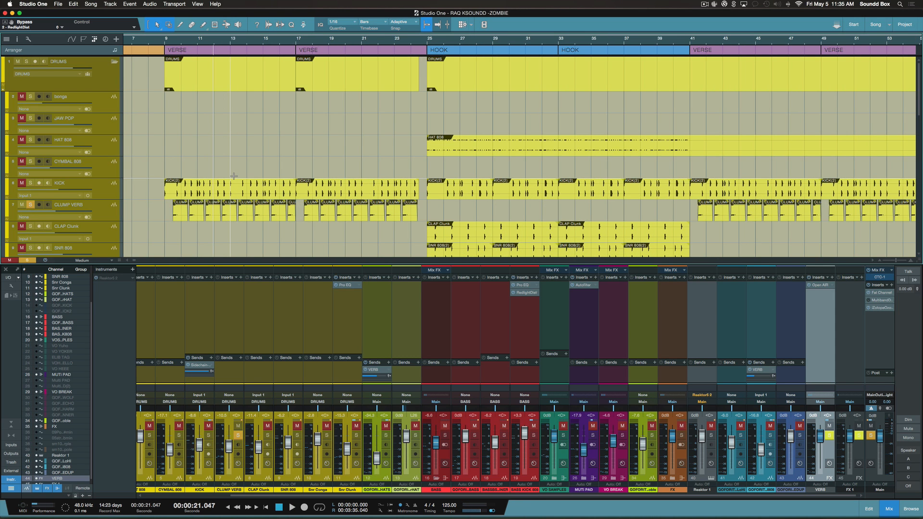
key("e")
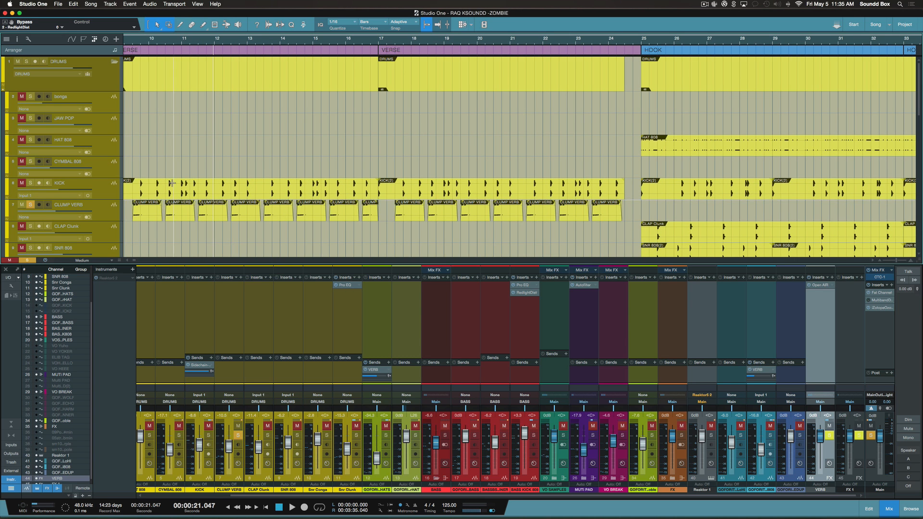
scroll(193, 173, "down", 3)
scroll(193, 173, "left", 1)
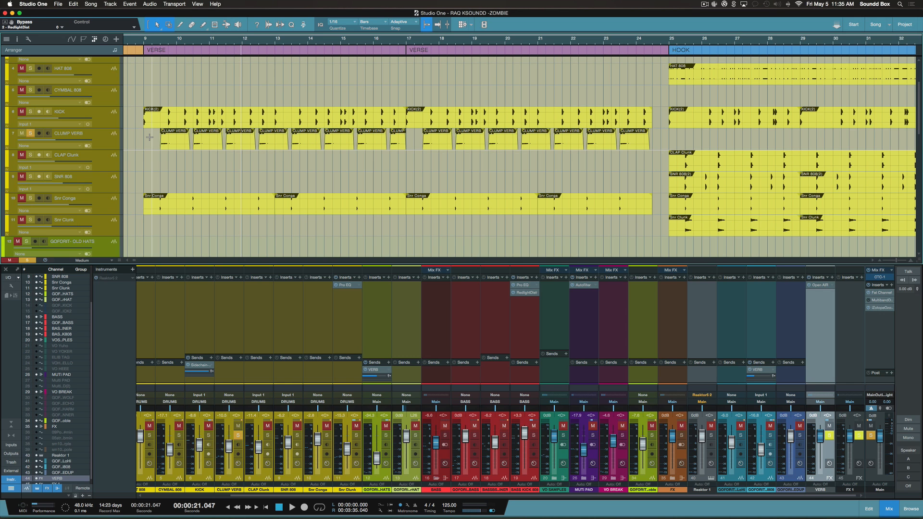
left_click(153, 145)
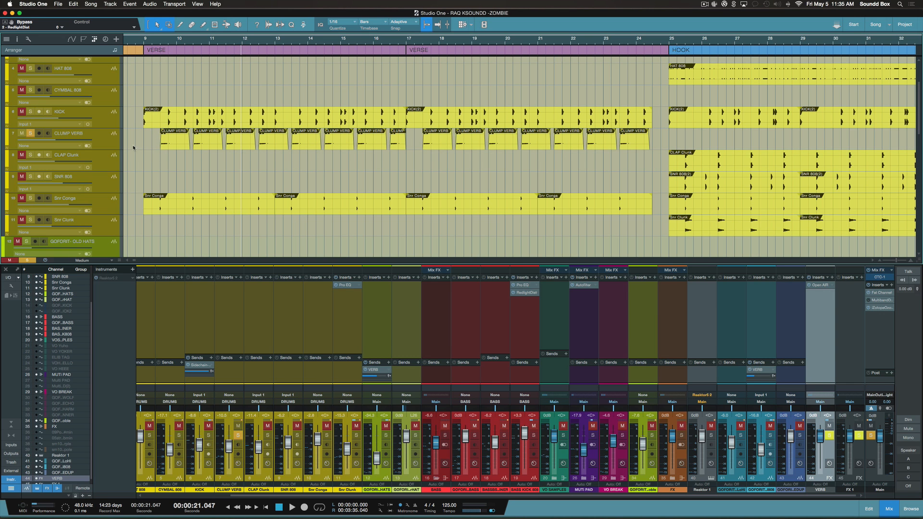
scroll(142, 147, "down", 3)
scroll(120, 144, "up", 3)
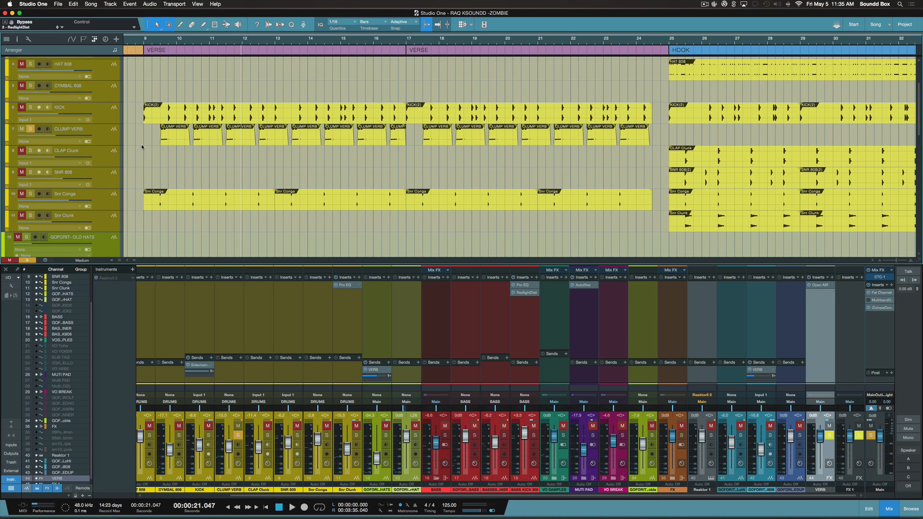
left_click(105, 143)
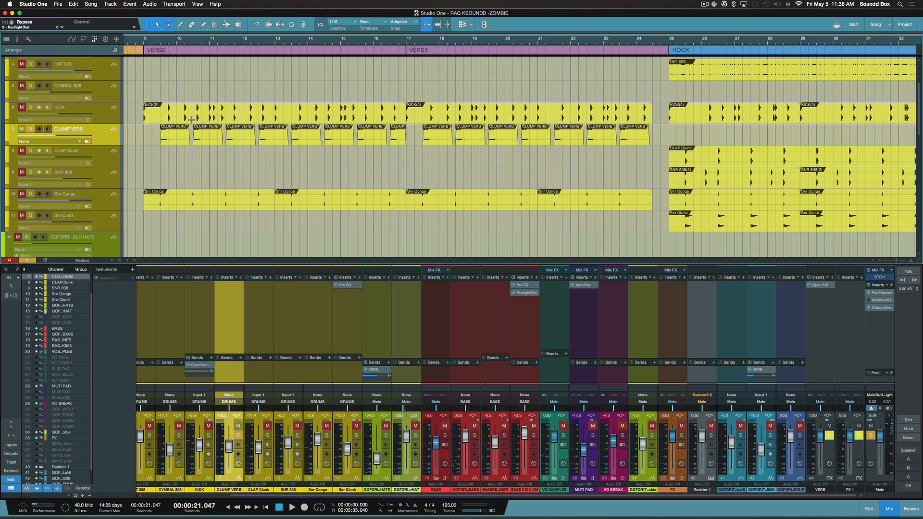
Zoom in on the CLUMP VERB clips around bars 11 to 13 and audition them soloed from bar 11.3
key("e")
key("e")
key("e")
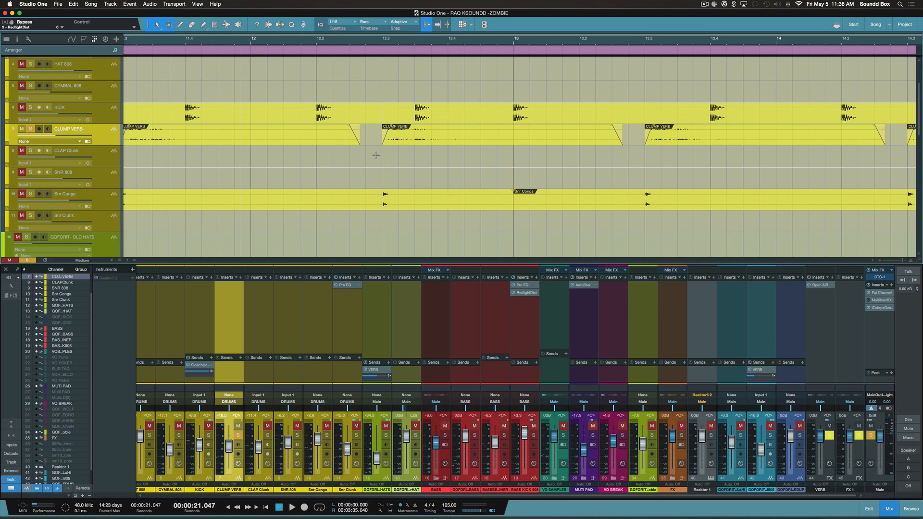
scroll(375, 155, "left", 5)
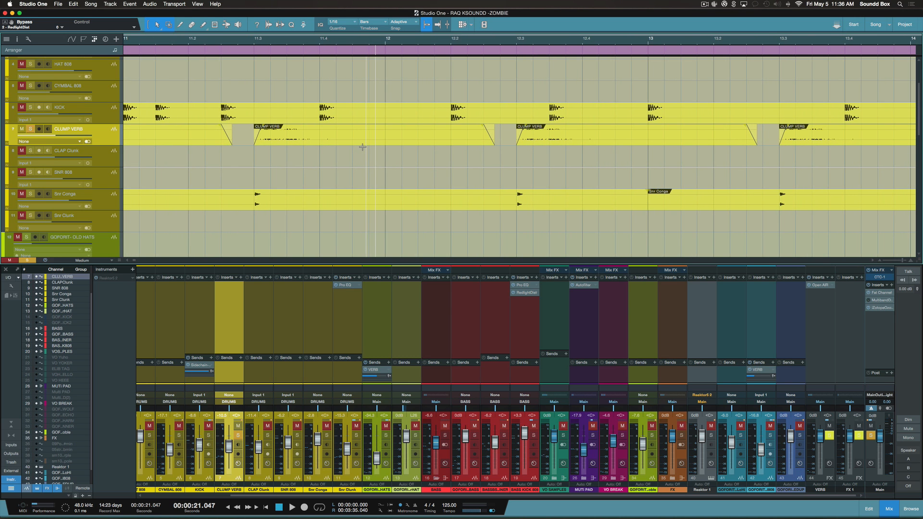
scroll(362, 147, "left", 2)
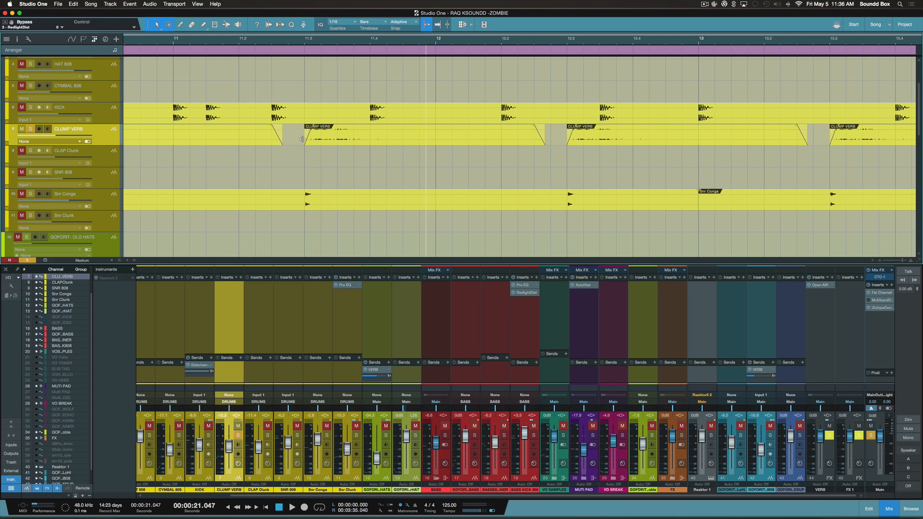
left_click(304, 42)
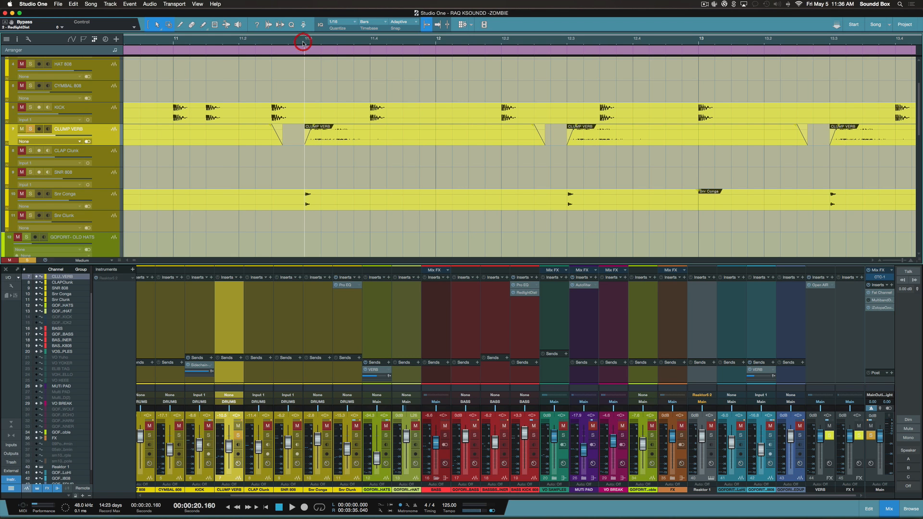
key("space")
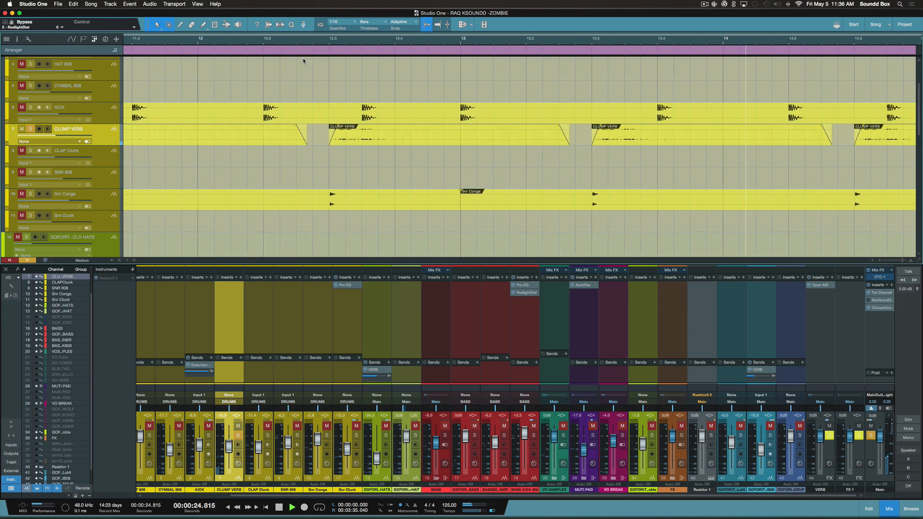
key("space")
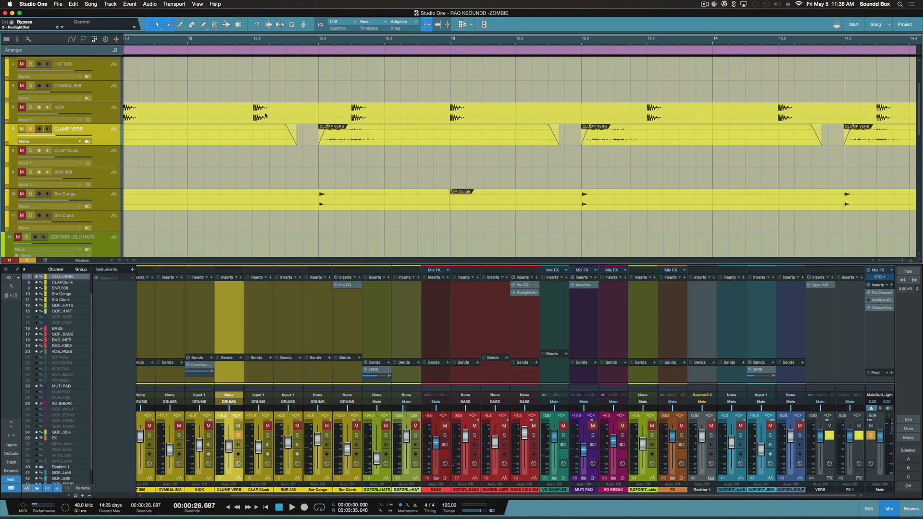
Solo Snr Conga alongside CLUMP VERB and play both tracks together from around bar 12.3
scroll(142, 171, "down", 2)
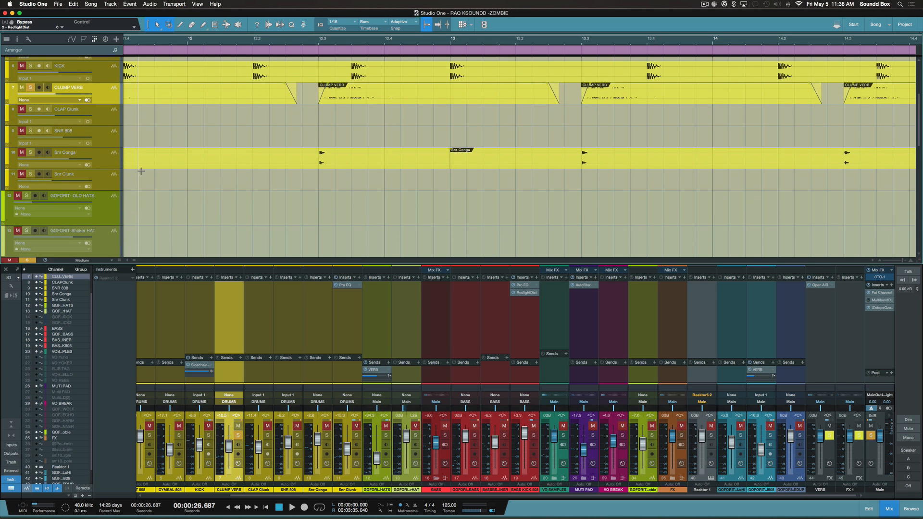
left_click(30, 152)
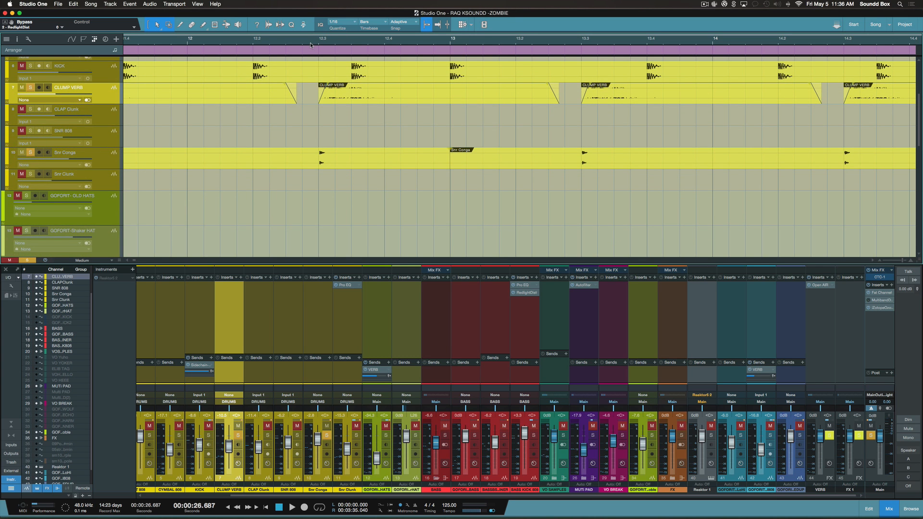
key("space")
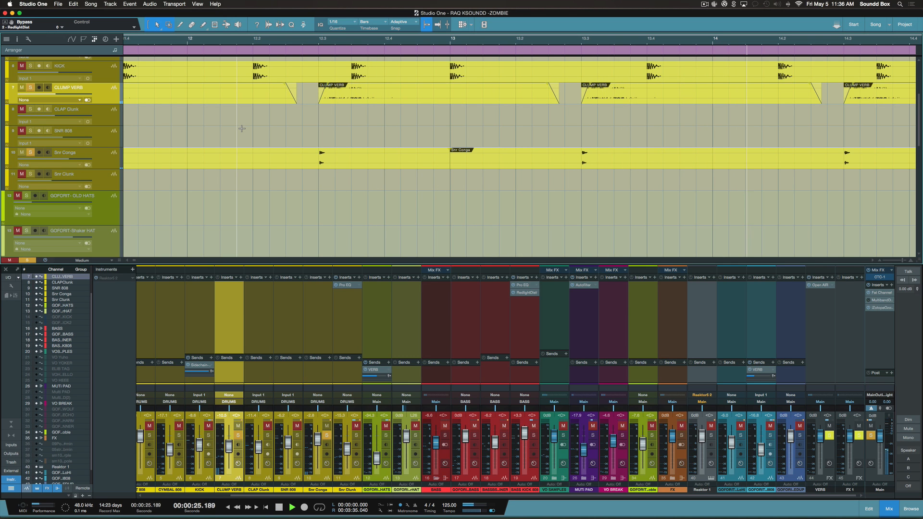
key("space")
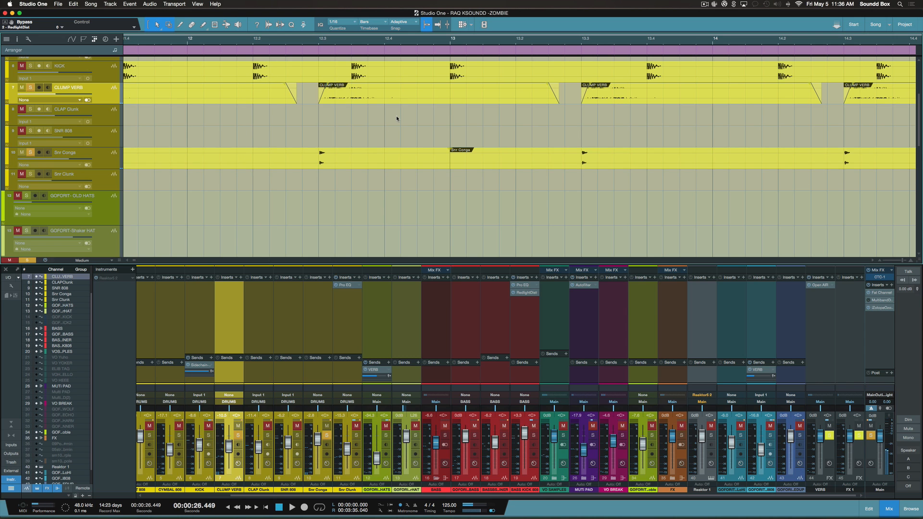
Select the CLUMP VERB clip that starts at bar 12.3 and briefly play the two soloed tracks
left_click(393, 100)
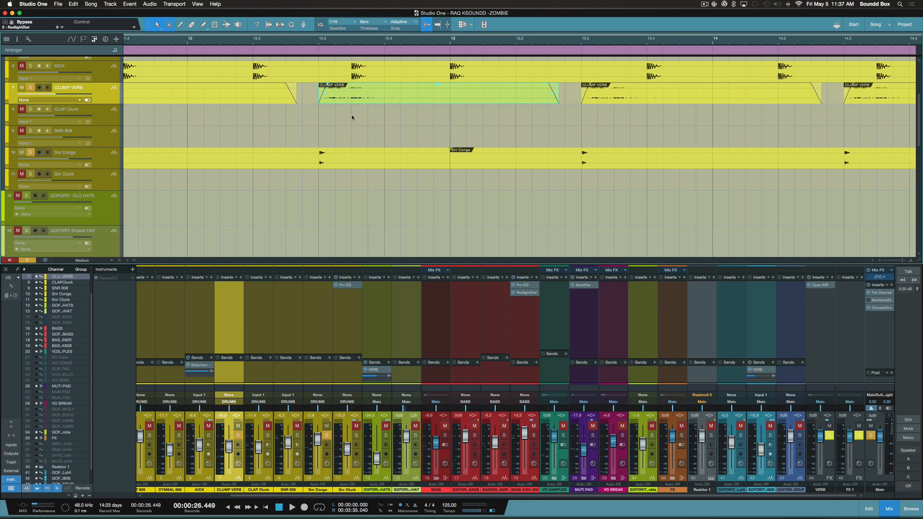
mouse_move(318, 103)
left_mouse_down()
mouse_move(414, 105)
mouse_move(321, 104)
left_mouse_up()
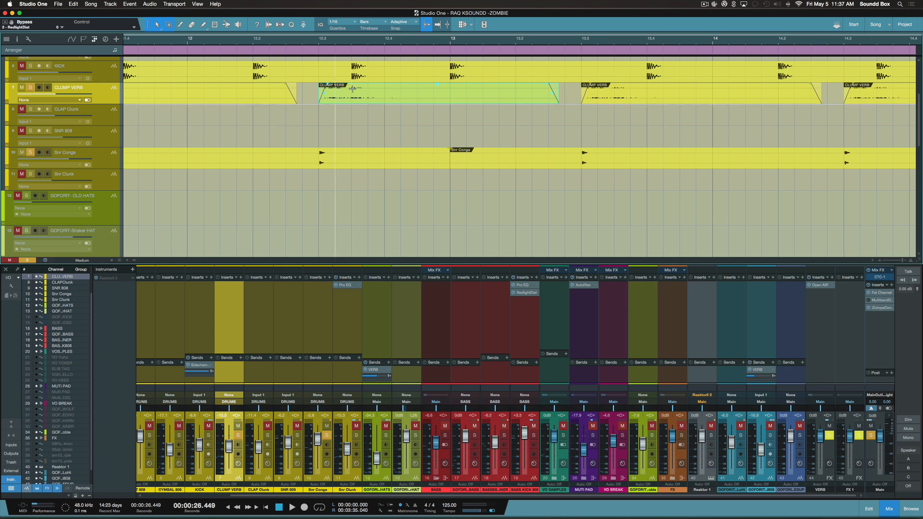
key("space")
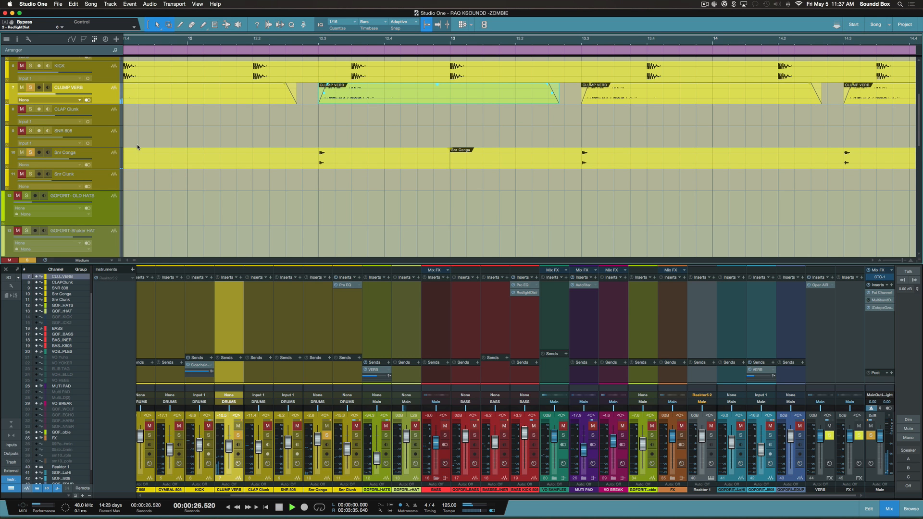
key("space")
Bring the whole first verse from bar 9 into view and select the KICK track
scroll(187, 139, "down", 5)
scroll(187, 140, "up", 4)
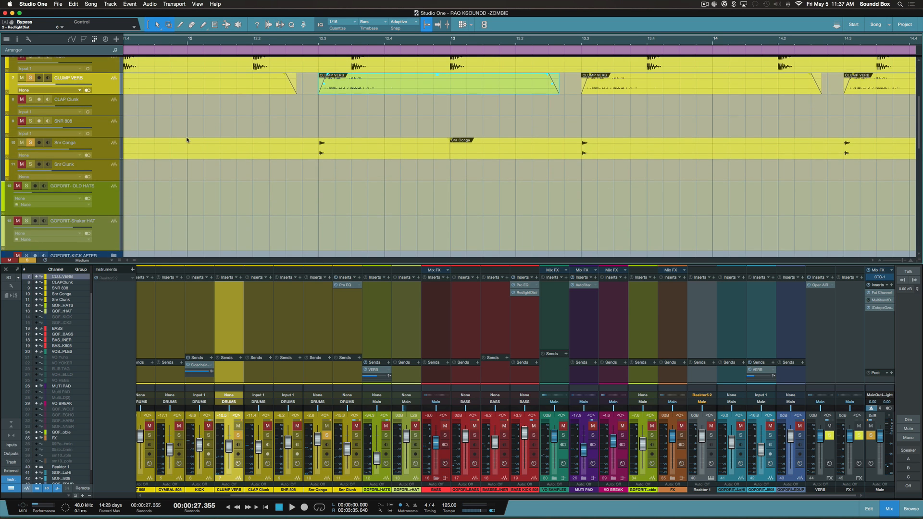
key("w")
key("w")
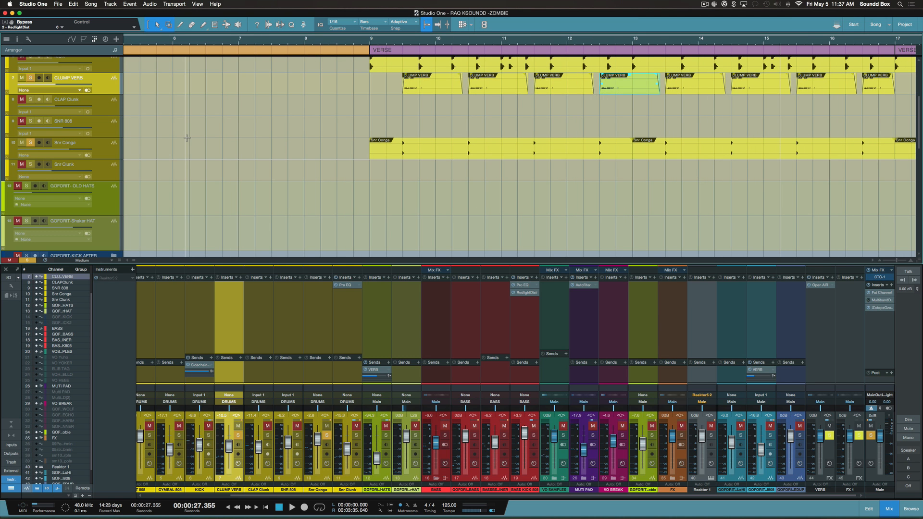
scroll(353, 115, "right", 3)
scroll(354, 115, "up", 3)
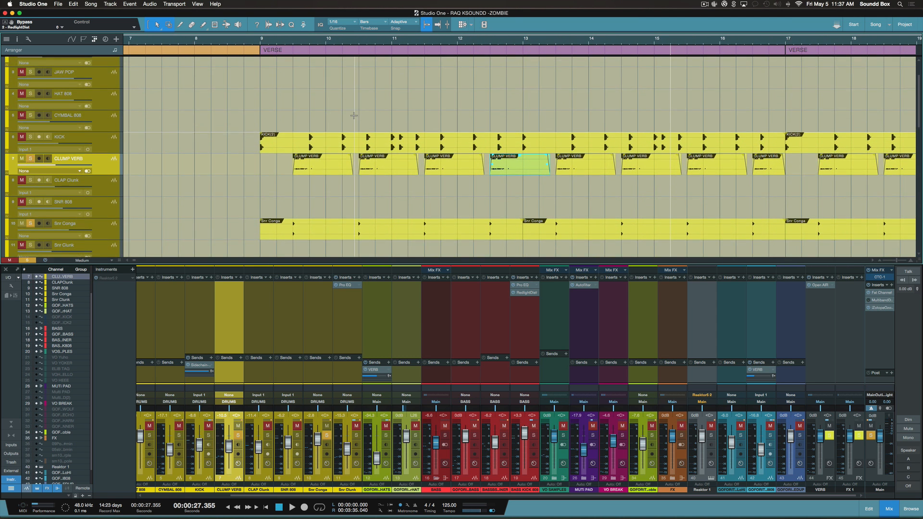
scroll(354, 116, "up", 2)
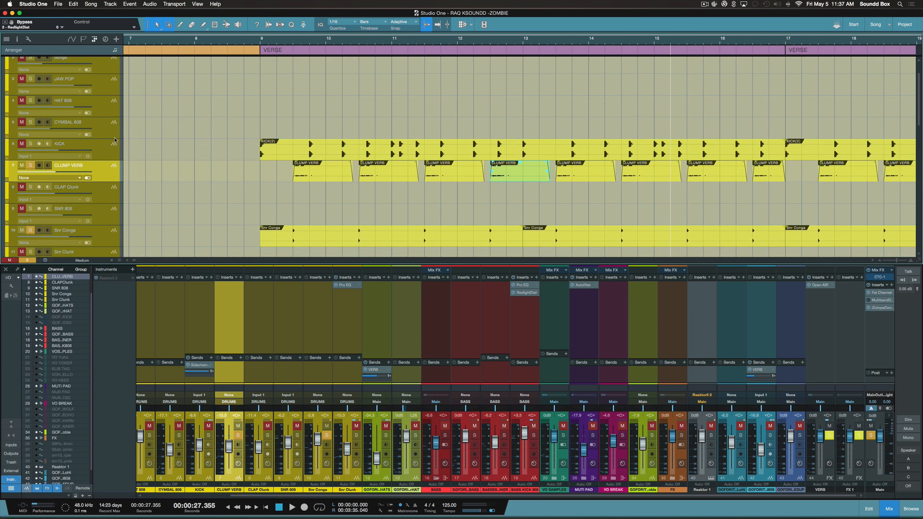
left_click(105, 158)
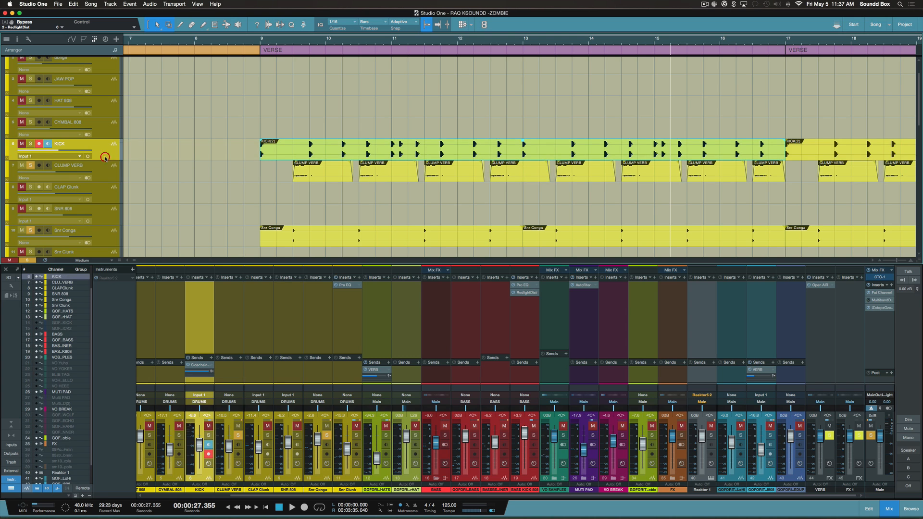
Play the verse from bar 9 with KICK soloed alongside CLUMP VERB and Snr Conga, and disarm KICK's recording
left_click(259, 44)
key("space")
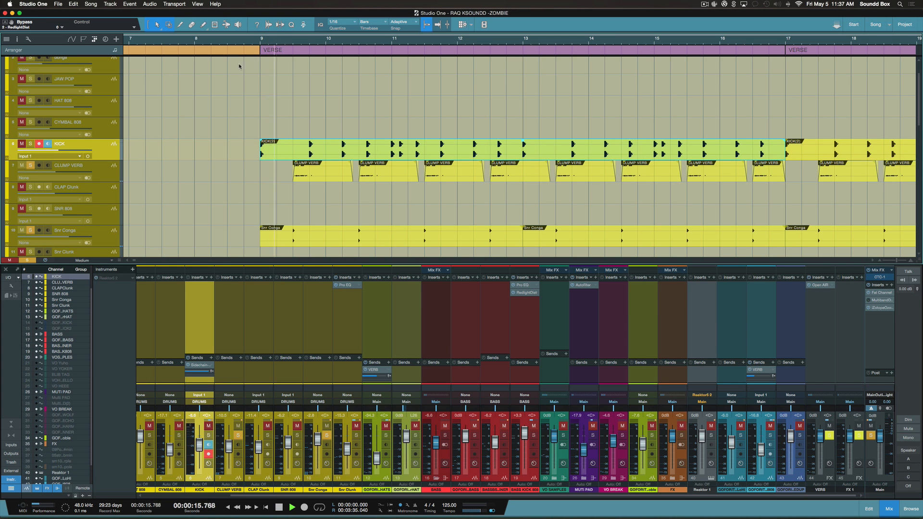
left_click(31, 144)
left_click(39, 144)
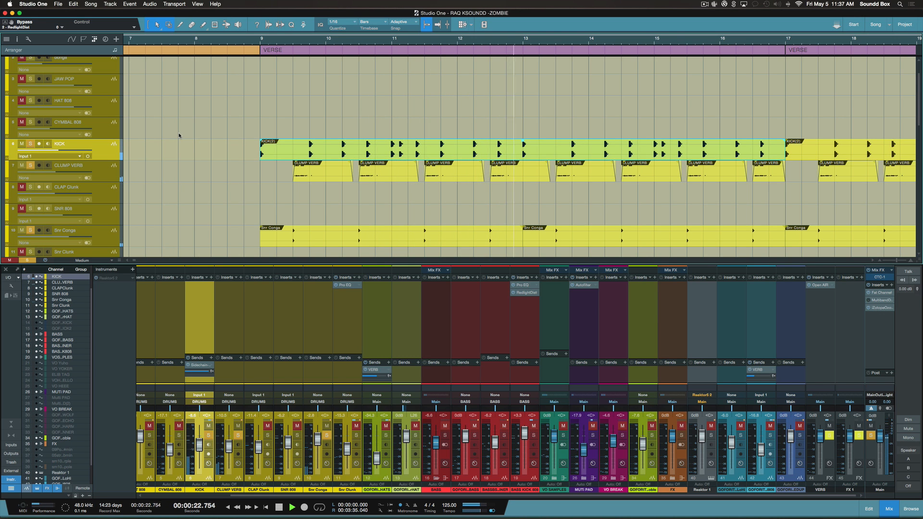
key("space")
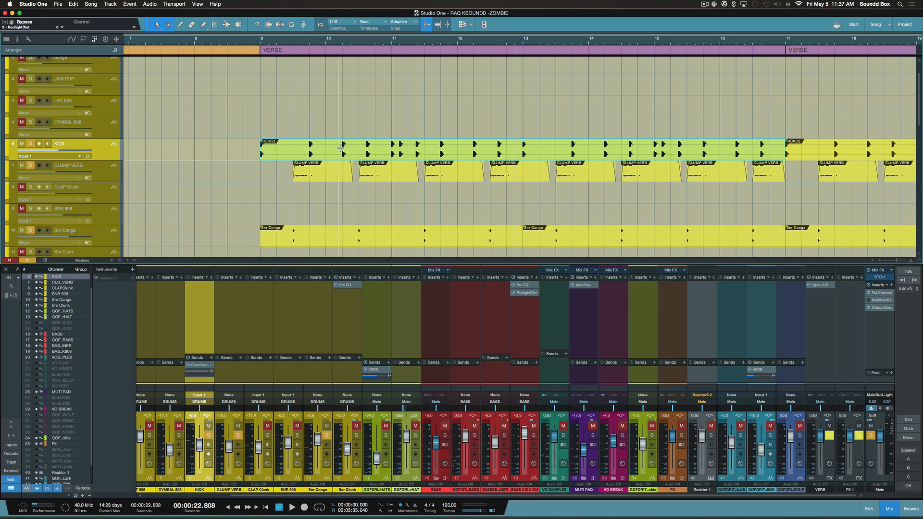
Select the KICK(2) clip in the first verse
left_click(475, 155)
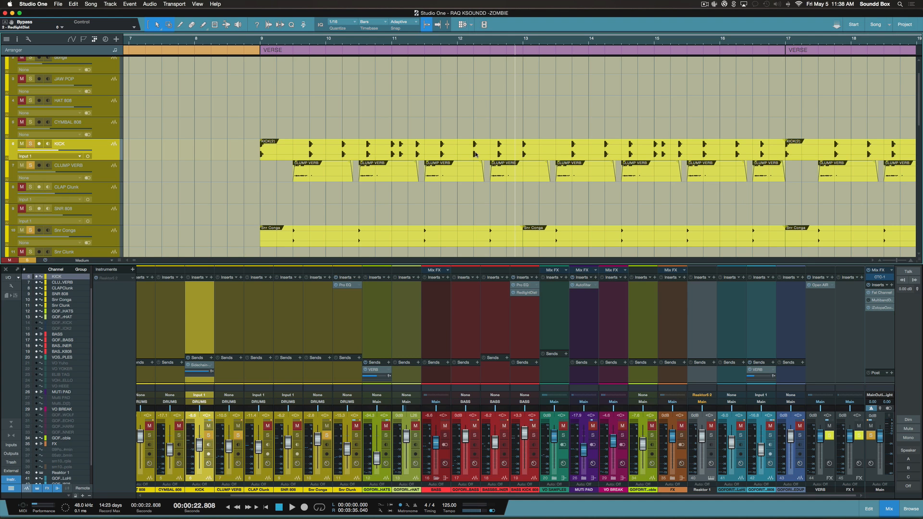
left_click(475, 154)
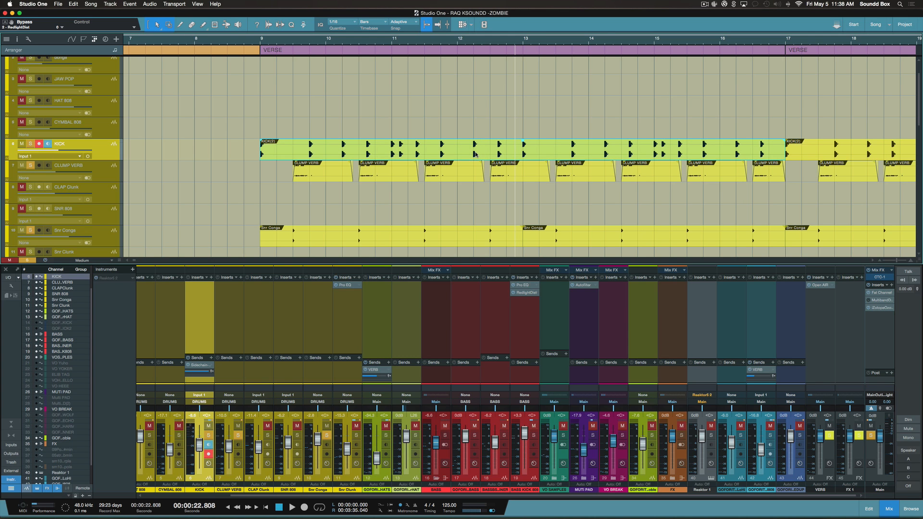
Select the KICK and CLUMP VERB verse clips together, zoom in on them and clear the selection
key("shift+Down")
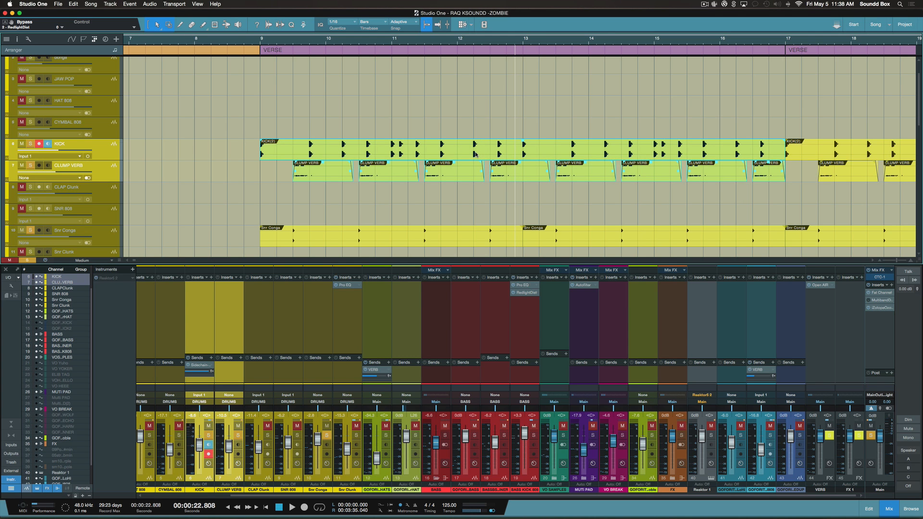
key("shift+s")
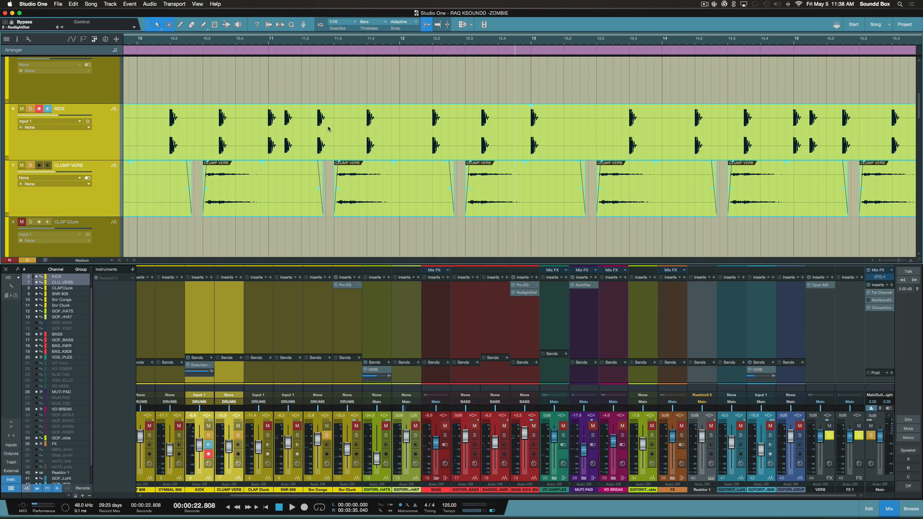
left_click(276, 82)
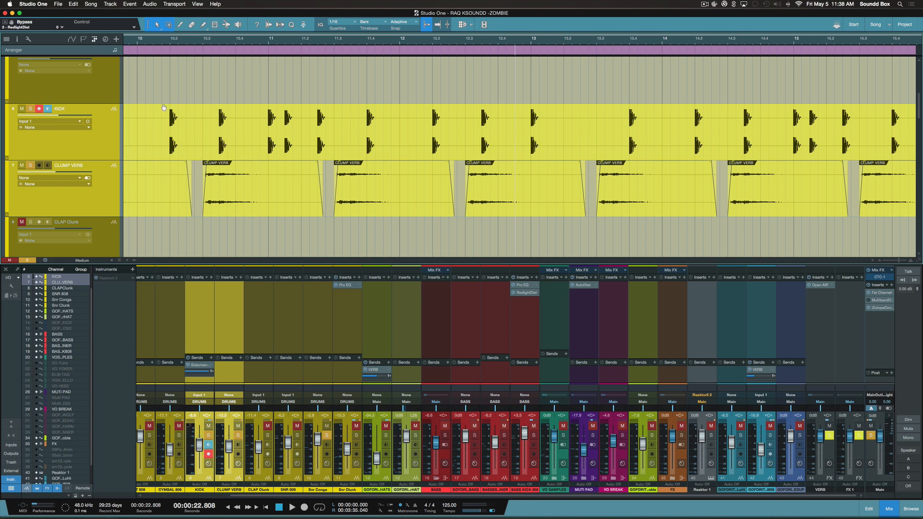
Select only the KICK track and toggle its input between mono and stereo, leaving it mono with recording disarmed
left_click(96, 141)
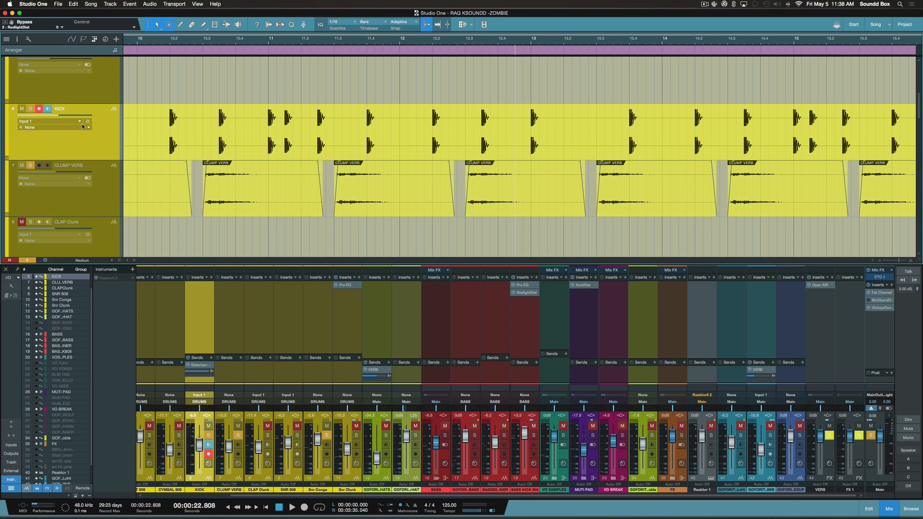
left_click(88, 121)
left_click(87, 122)
left_click(88, 122)
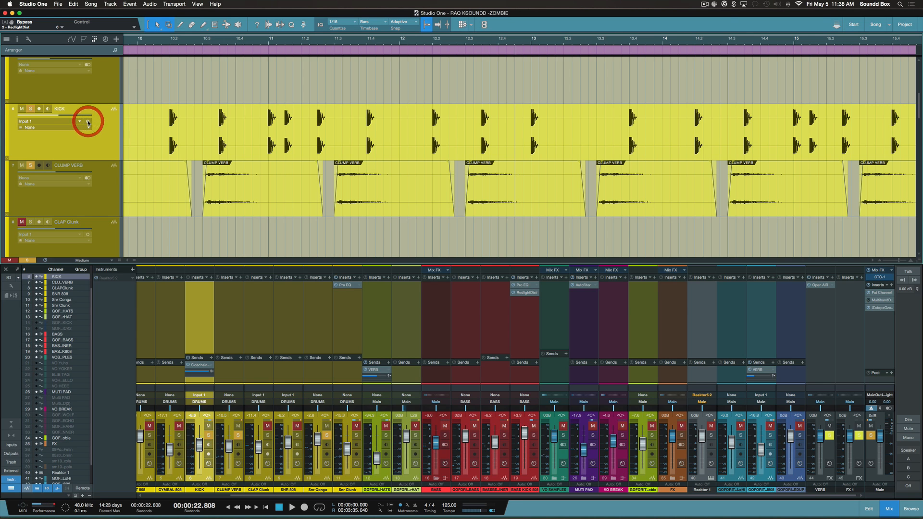
left_click(88, 122)
left_click(191, 55)
Examine the drum tracks from the start of the verse, from KICK and CLUMP VERB down to GOFORIT-OLD HATS and Shaker HAT
scroll(172, 142, "down", 2)
scroll(171, 140, "left", 3)
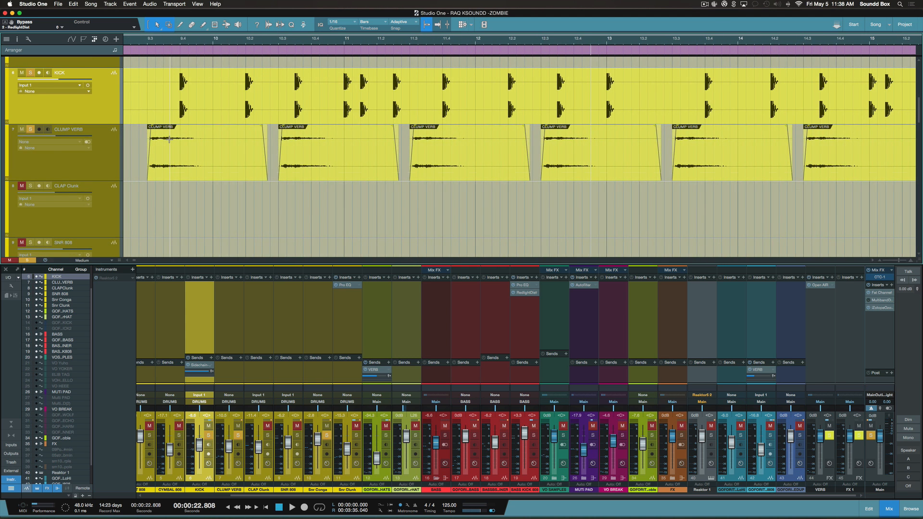
scroll(169, 140, "up", 6)
scroll(169, 140, "left", 4)
scroll(166, 140, "down", 8)
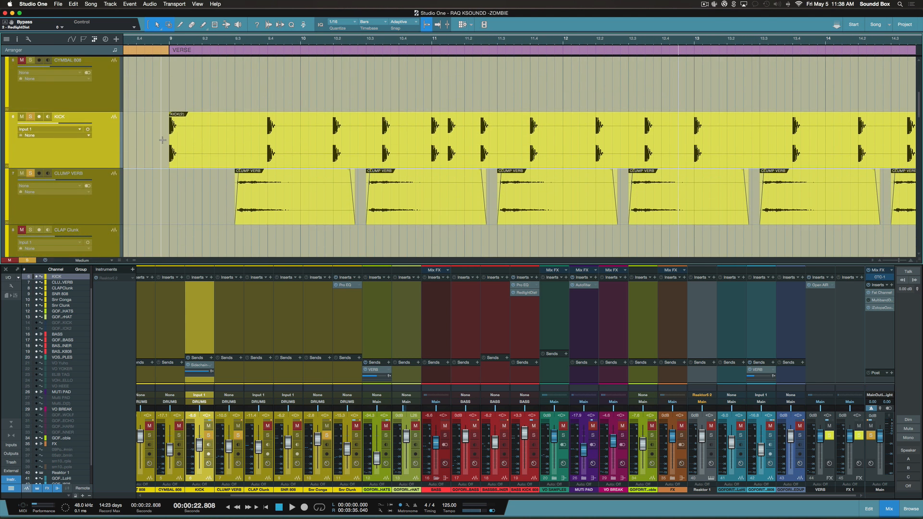
scroll(162, 140, "down", 10)
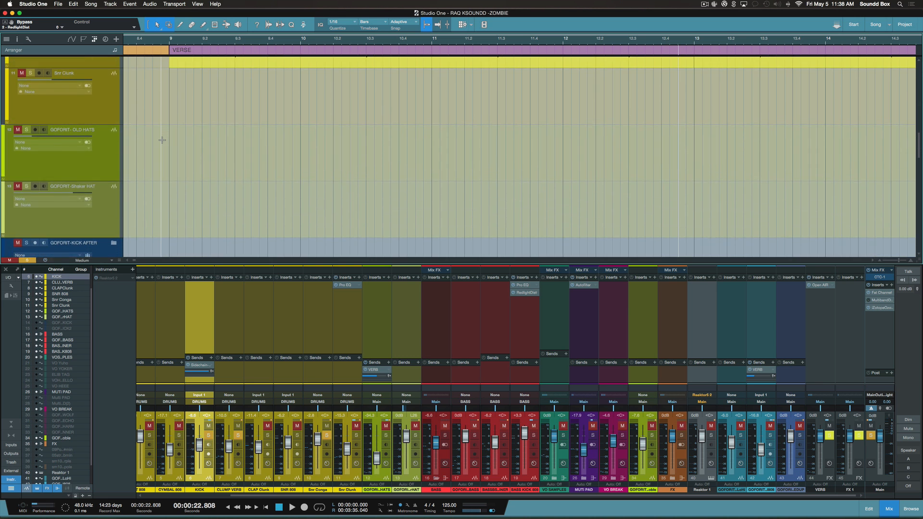
scroll(162, 139, "up", 12)
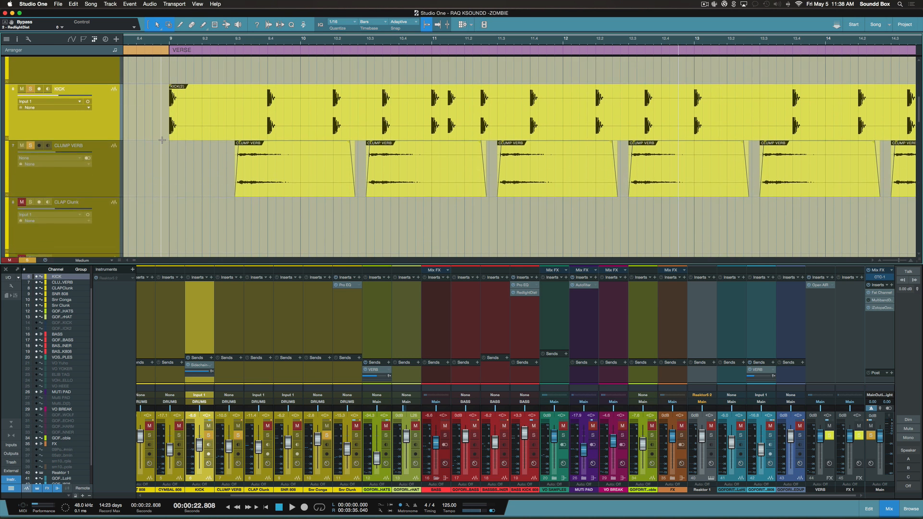
scroll(160, 140, "down", 4)
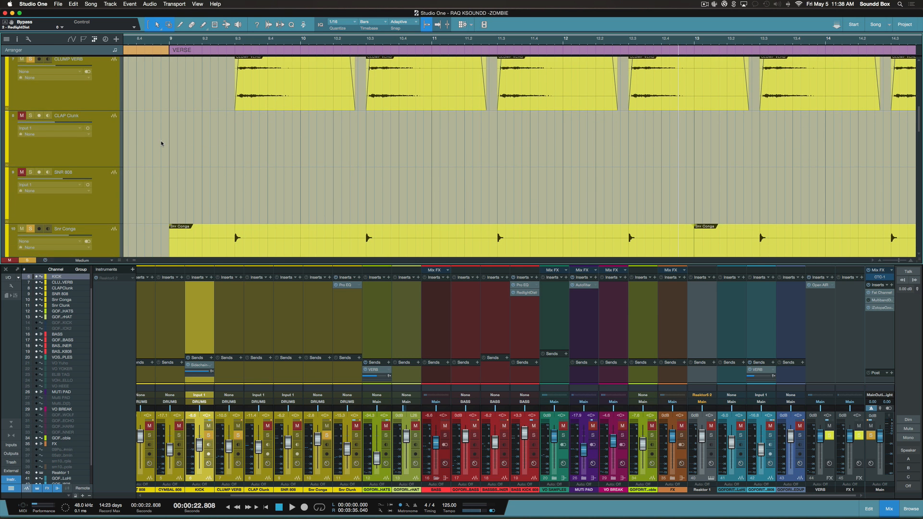
scroll(160, 140, "up", 3)
scroll(101, 163, "up", 3)
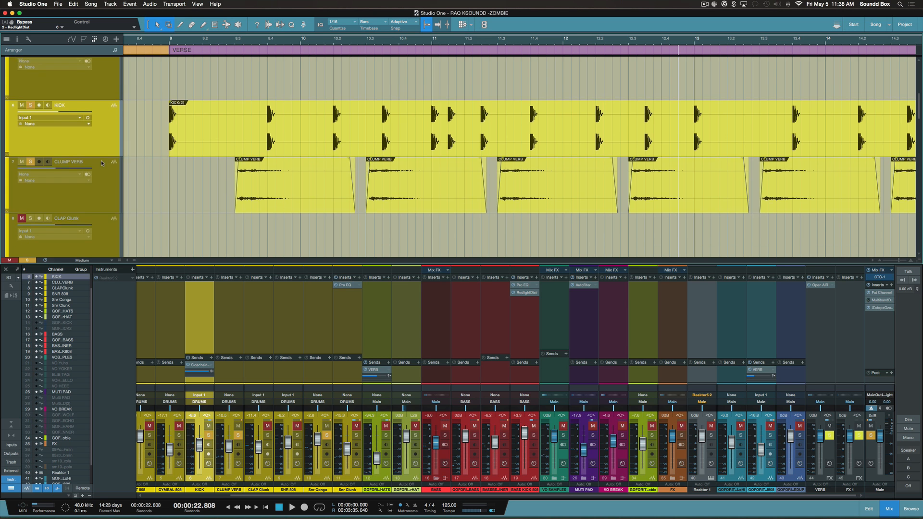
scroll(101, 163, "down", 1)
scroll(101, 164, "down", 3)
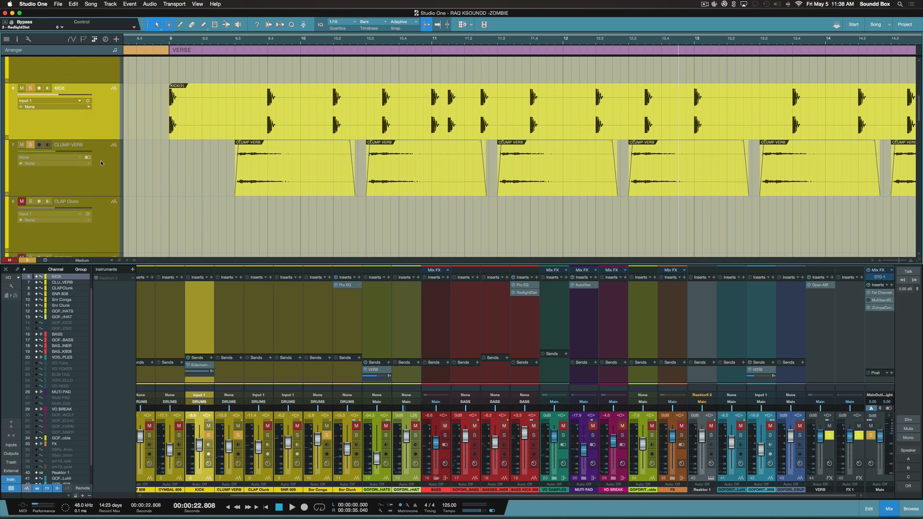
Select the CLAP Clunk track and bring the hook sections from bar 25 into view
left_click(103, 192)
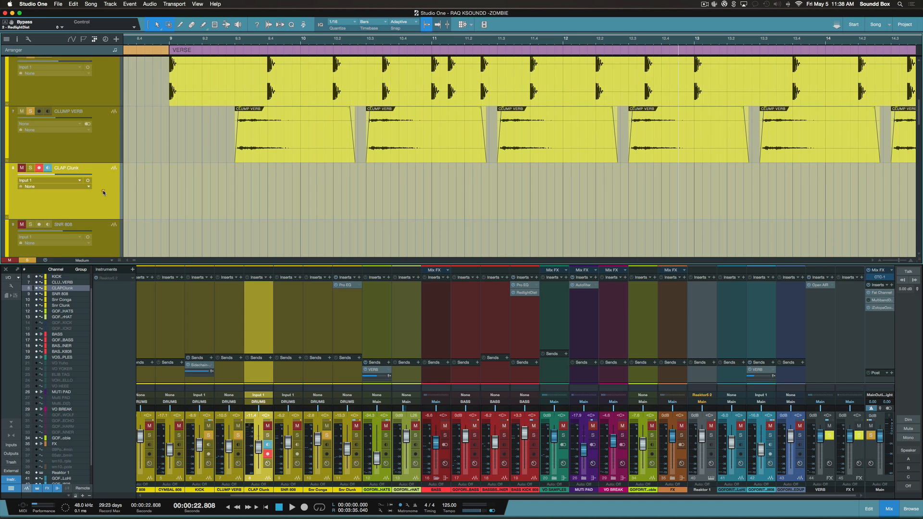
scroll(116, 191, "down", 3)
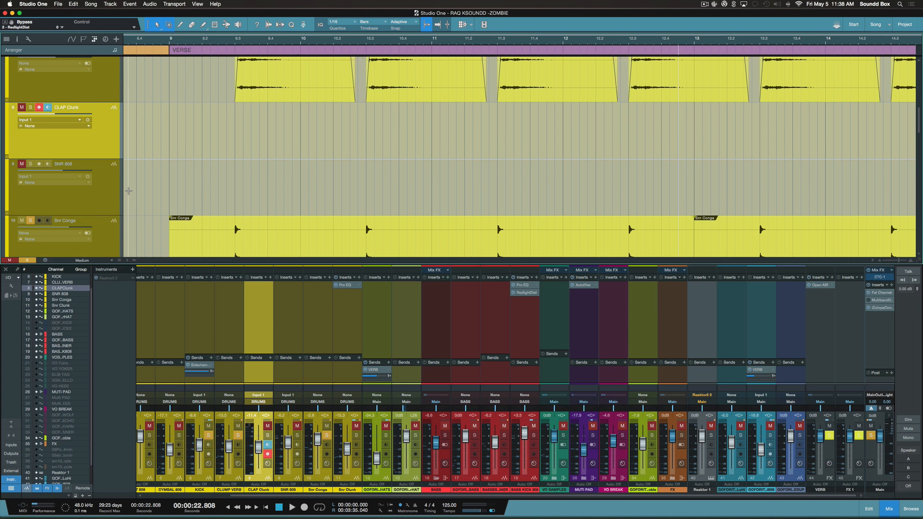
key("w")
key("w")
key("w")
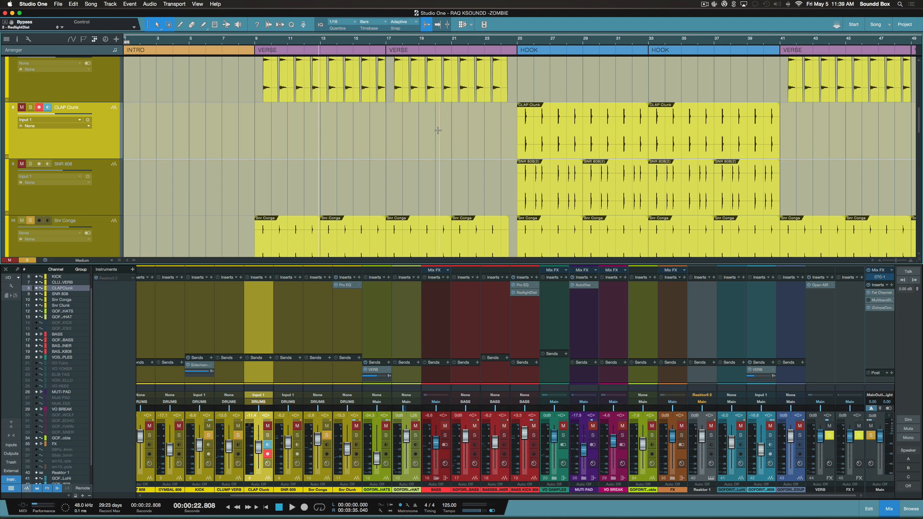
scroll(438, 130, "right", 3)
scroll(438, 130, "right", 6)
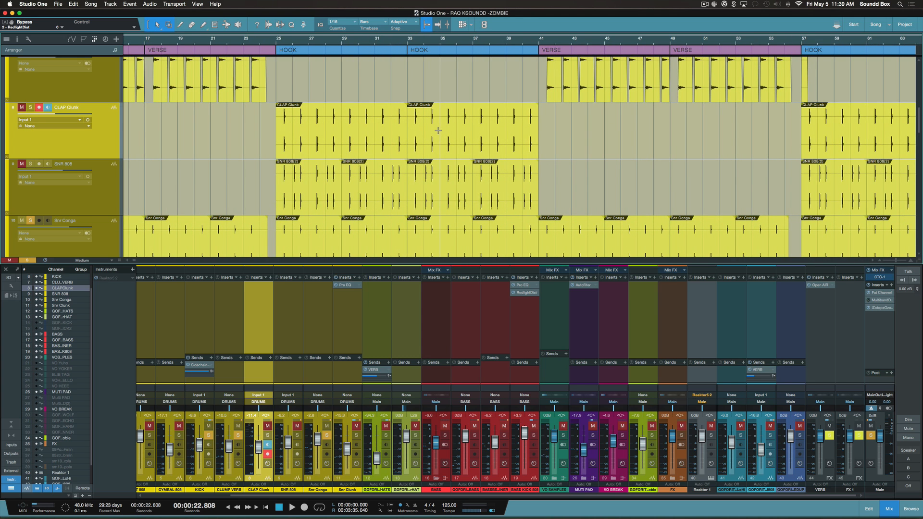
left_click(191, 142)
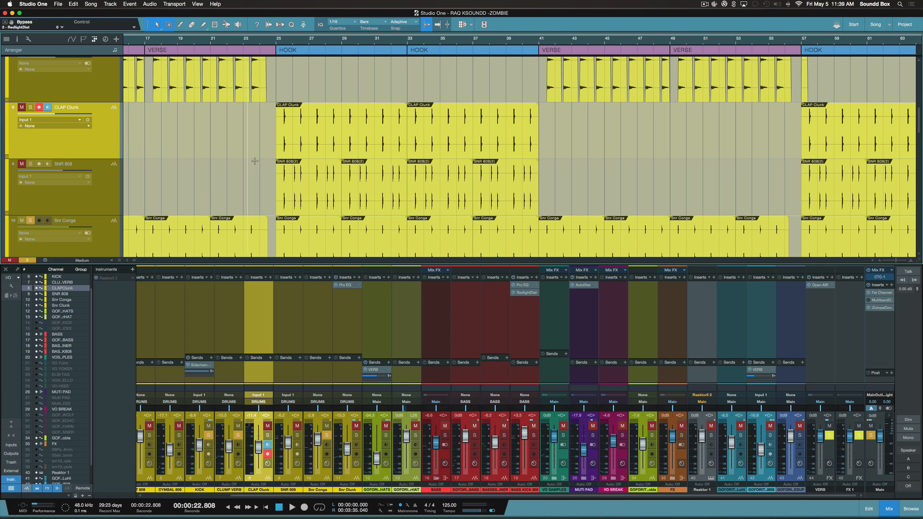
Solo SNR 808 alongside KICK, CLUMP VERB and Snr Conga, and play the hook from just before bar 25
scroll(231, 158, "down", 3)
scroll(254, 160, "right", 2)
scroll(263, 162, "right", 3)
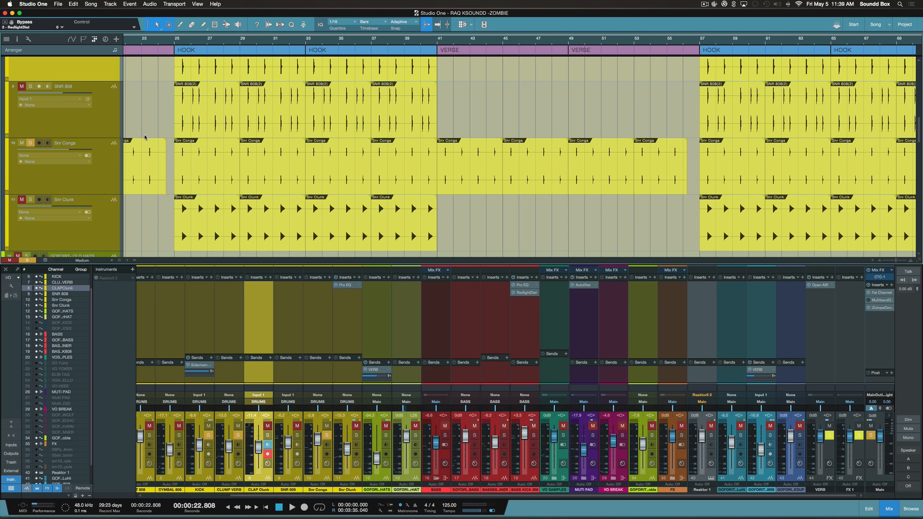
scroll(261, 161, "left", 2)
left_click(31, 86)
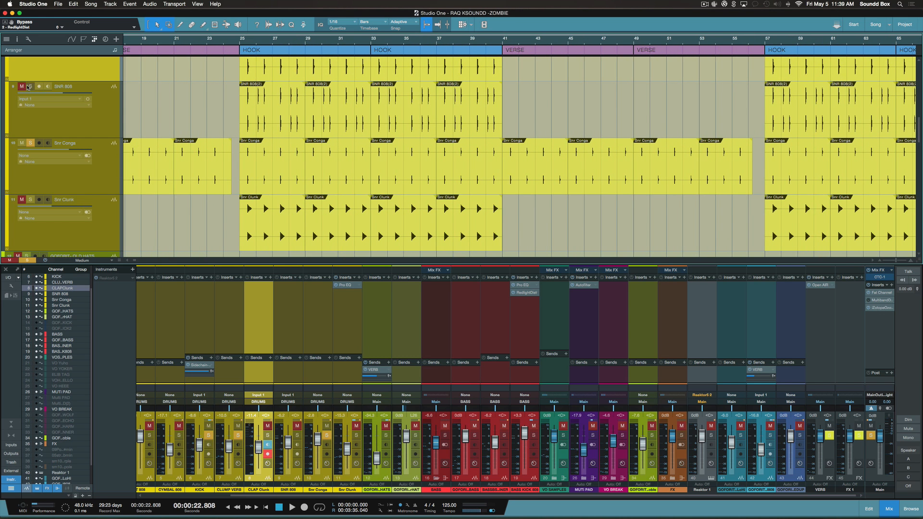
left_click(22, 86)
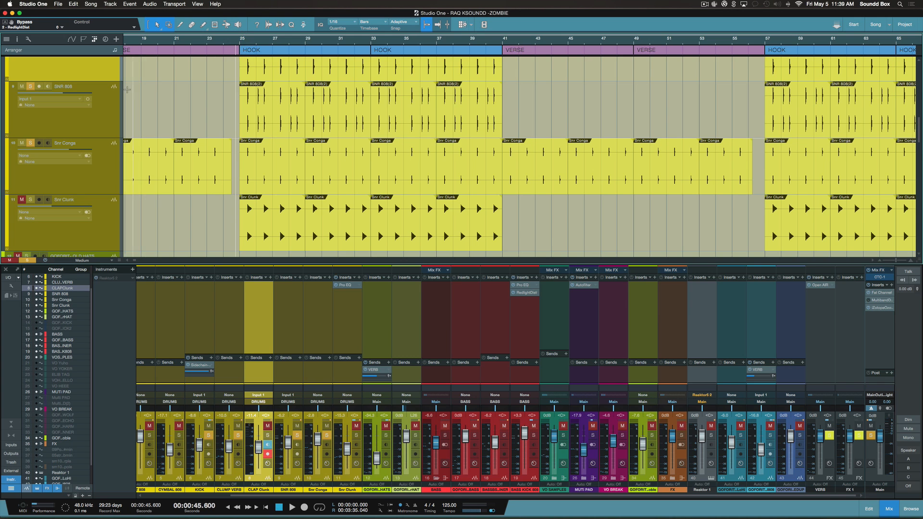
left_click(237, 44)
key("space")
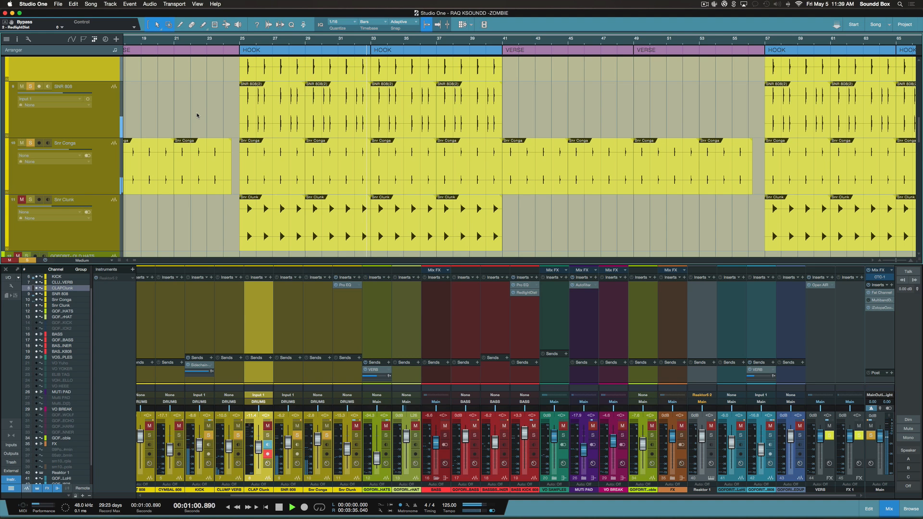
key("space")
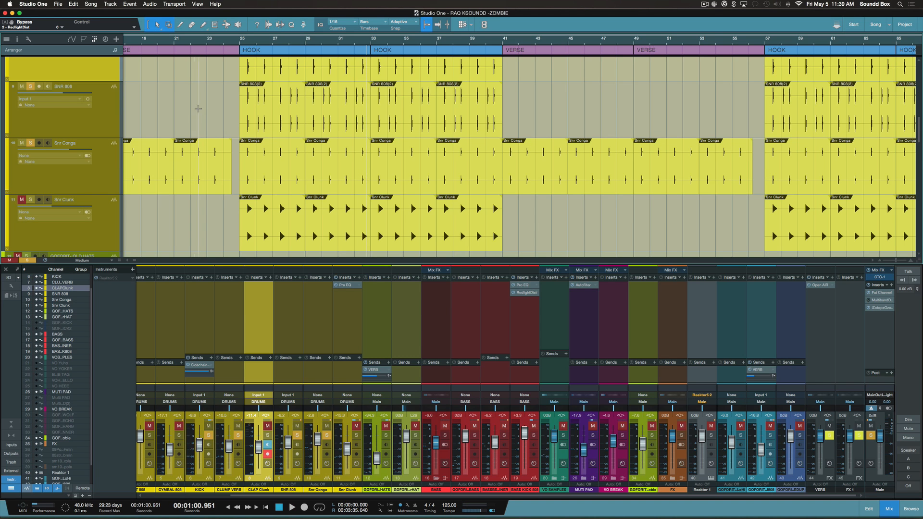
Select the Snr Conga track and briefly replay the soloed drums from just after the hook's start at bar 25
left_click(96, 128)
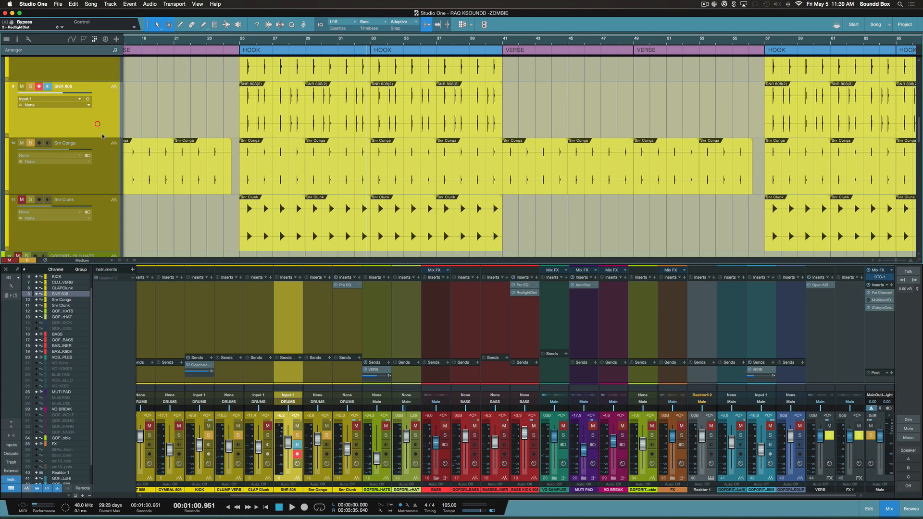
left_click(96, 182)
key("space")
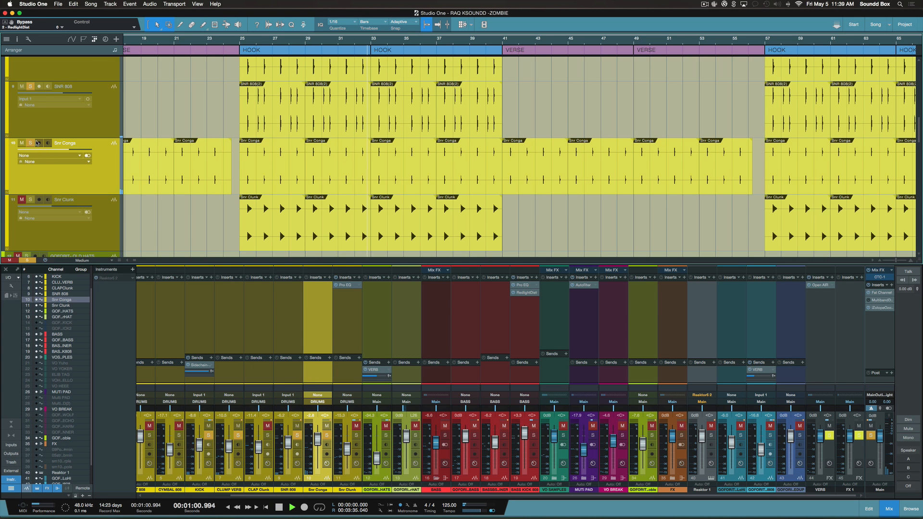
left_click(243, 43)
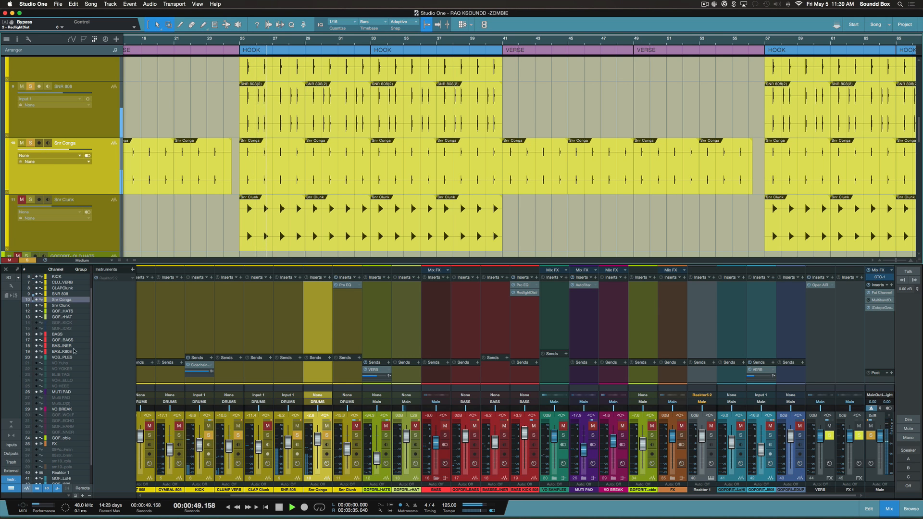
key("space")
Clear all solos, solo only the Snr Conga track and play it from bar 25
left_click(26, 262)
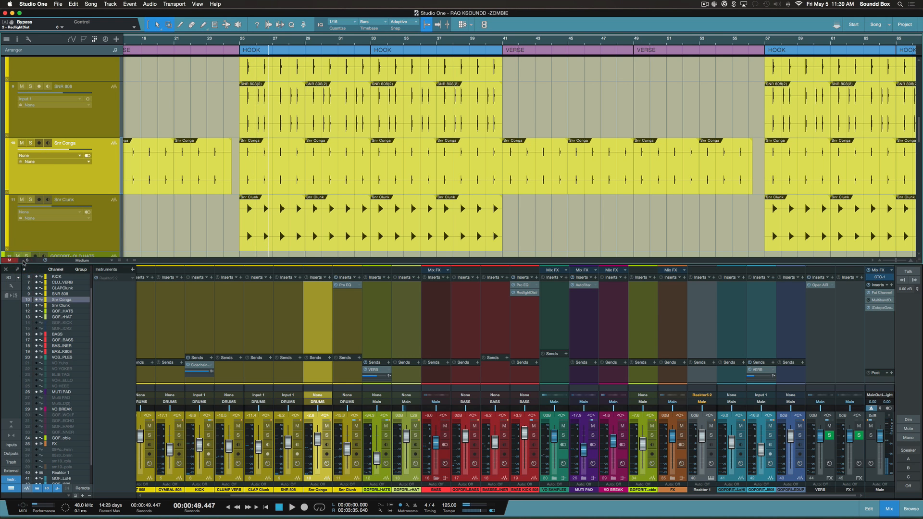
left_click(30, 143)
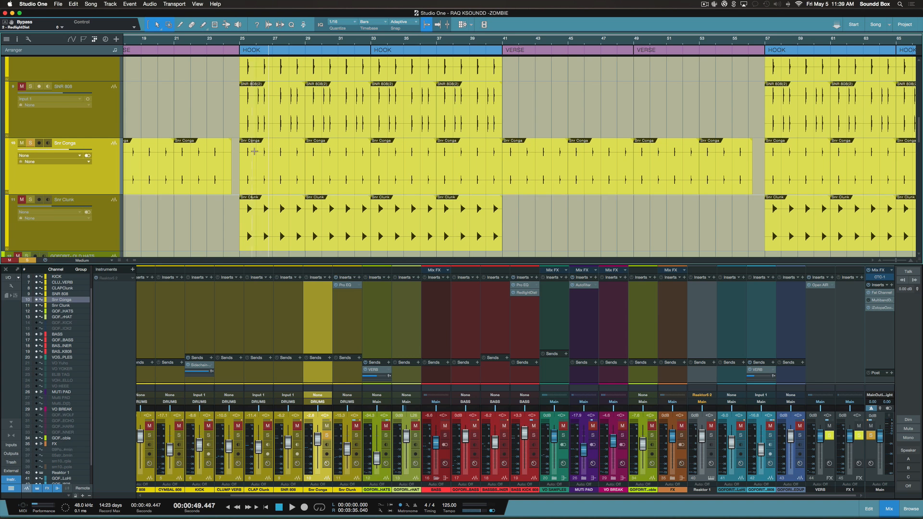
left_click(239, 47)
left_click(239, 43)
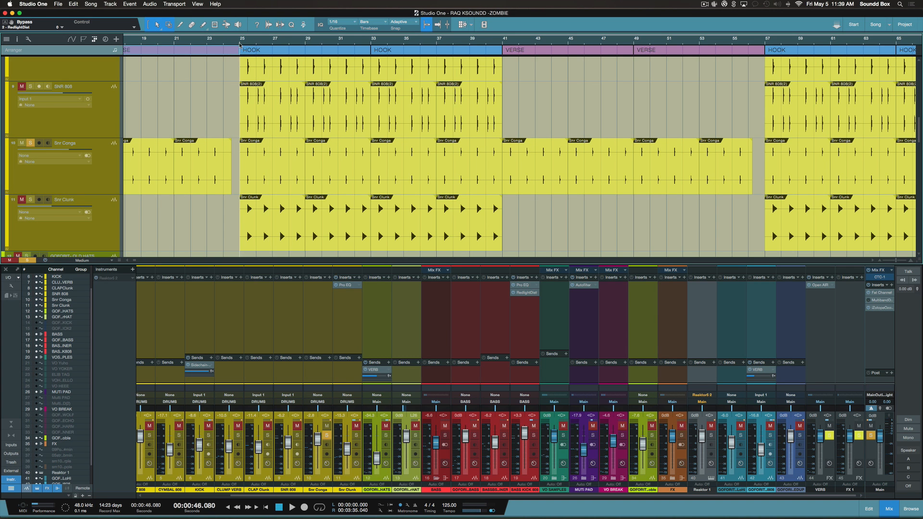
key("space")
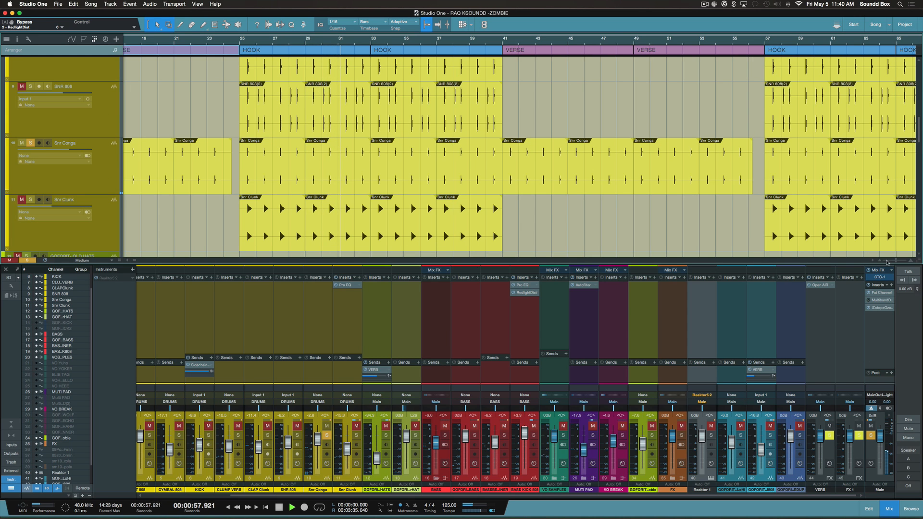
Open the Main channel's CTC-1 Mix FX, move its window clear of the mixer and stop playback
left_click(882, 278)
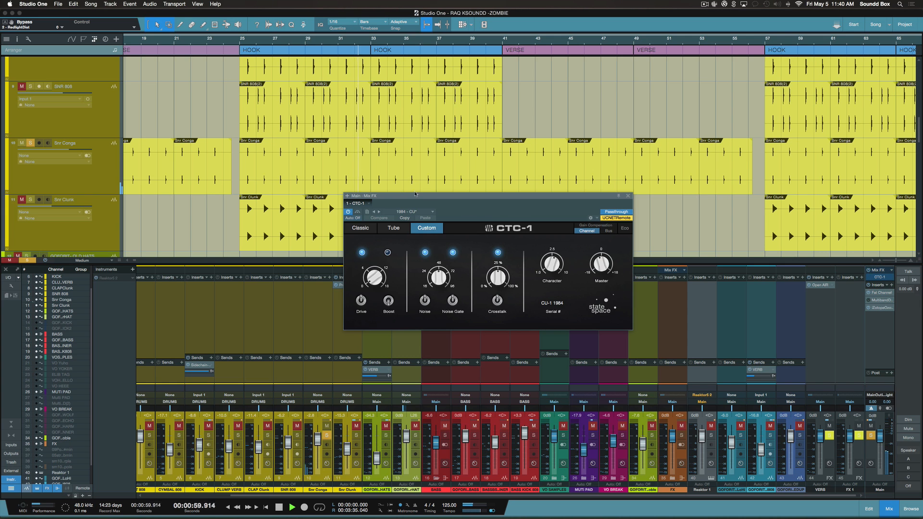
left_click_drag(411, 196, 660, 62)
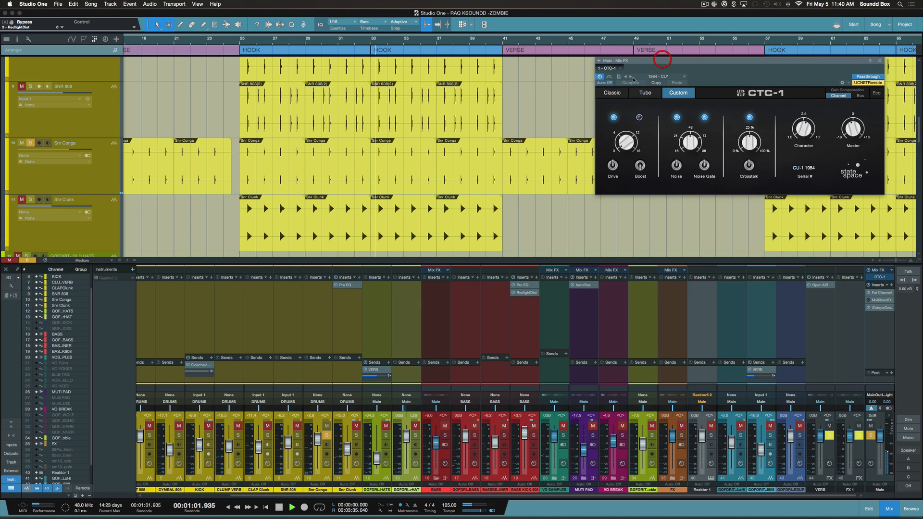
left_click(608, 77)
key("space")
Reposition the CTC-1 window over the second verse and switch its preamp type to Tube
left_click_drag(668, 60, 570, 75)
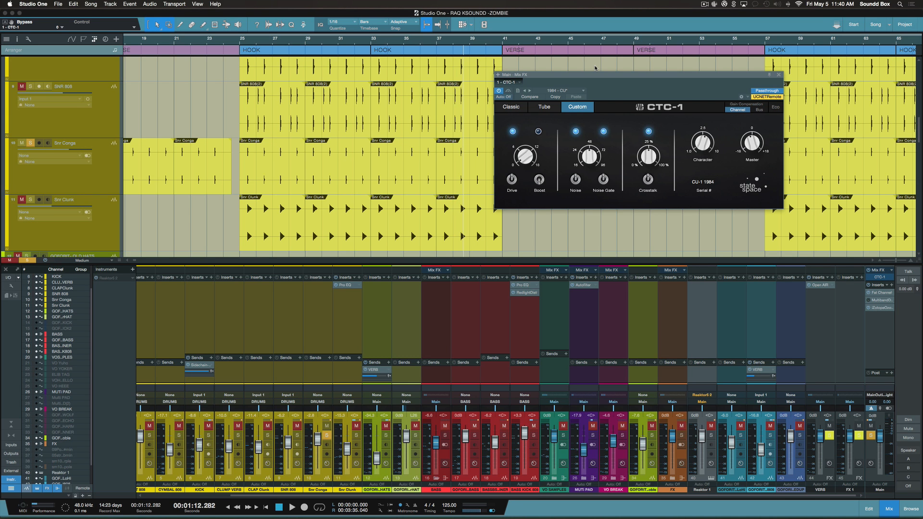
left_click_drag(597, 76, 610, 99)
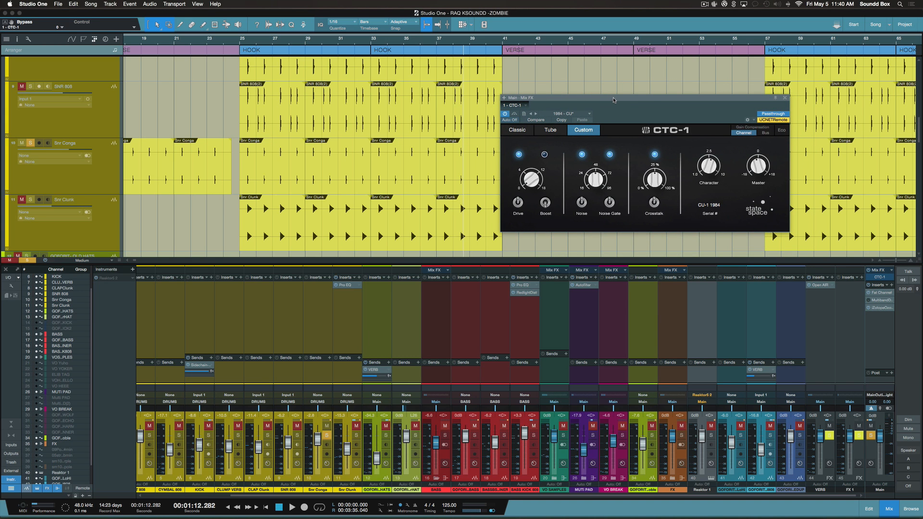
mouse_move(613, 99)
left_mouse_down()
mouse_move(636, 109)
mouse_move(629, 100)
left_mouse_up()
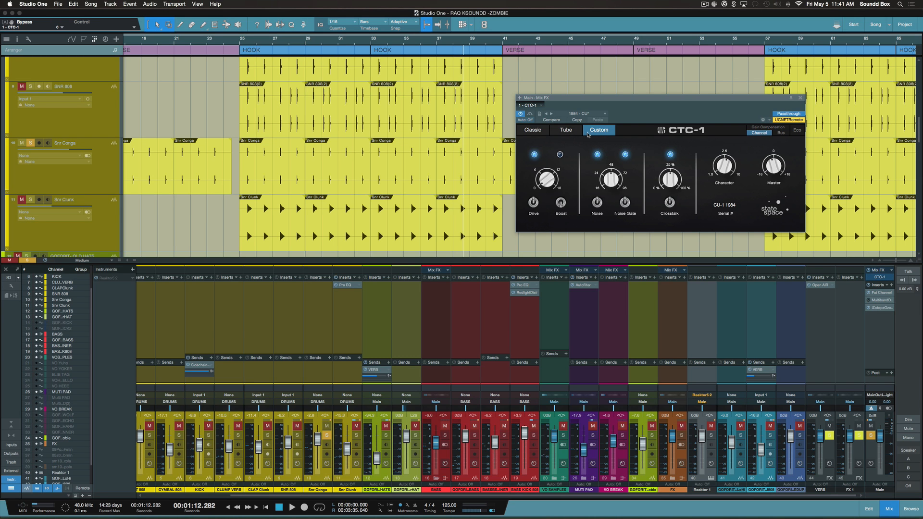
left_click(570, 133)
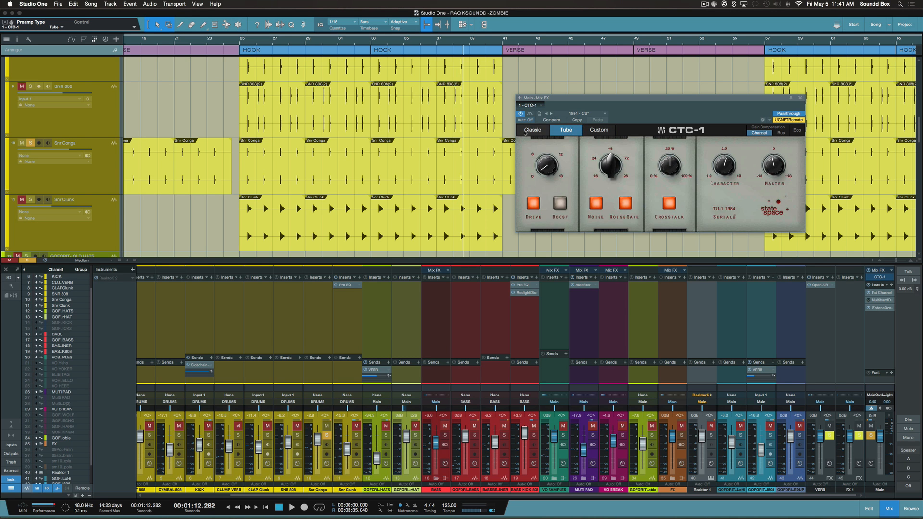
Switch the CTC-1's preamp type to Custom and move its window further up over the second verse
left_click(603, 133)
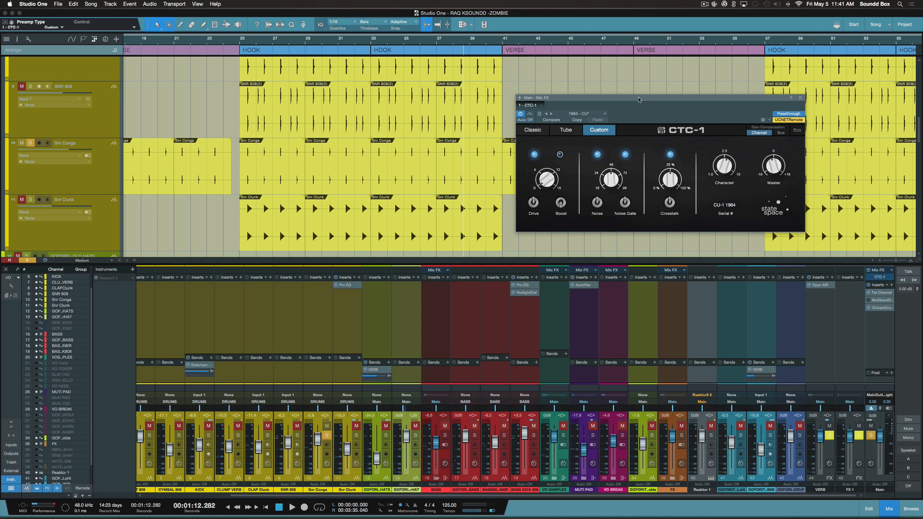
left_click_drag(637, 97, 701, 80)
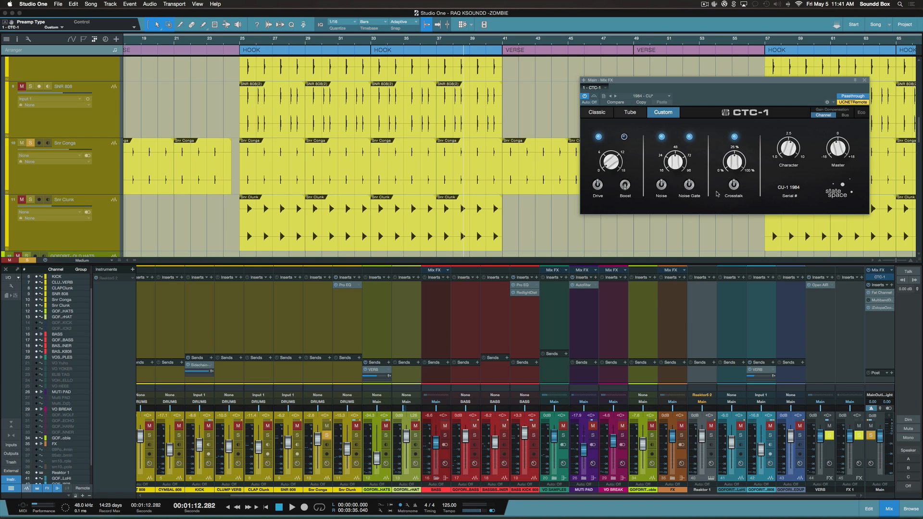
Toggle the CTC-1's Noise Gate off and back on, and close the plug-in window
left_click(690, 186)
left_click(690, 187)
left_click(690, 187)
left_click(689, 185)
left_click(865, 81)
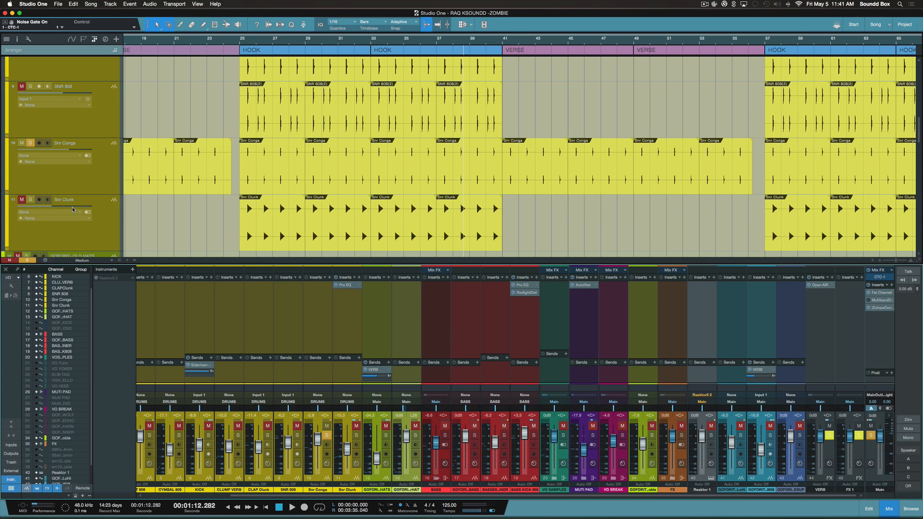
Add the Snr Clunk track to the Snr Conga solo and briefly play both from the hook's start at bar 25
scroll(150, 201, "down", 2)
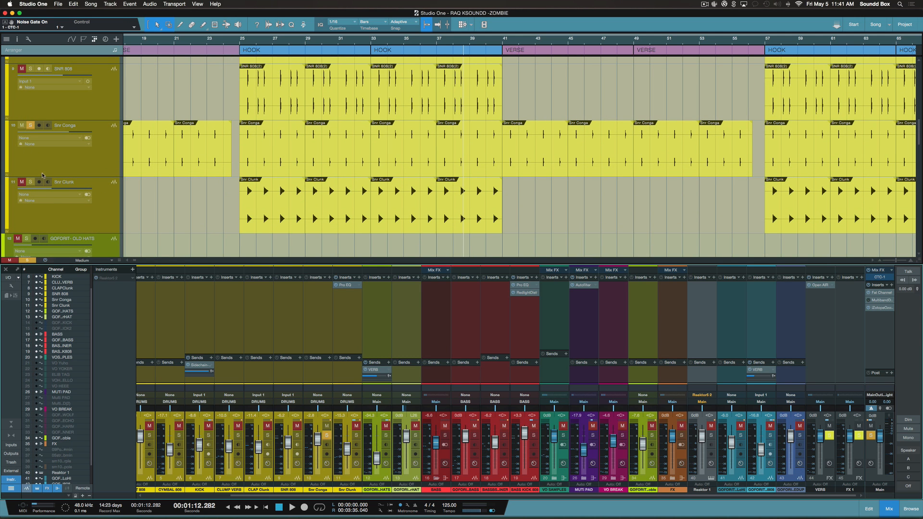
left_click(22, 182)
left_click(31, 181)
left_click(244, 43)
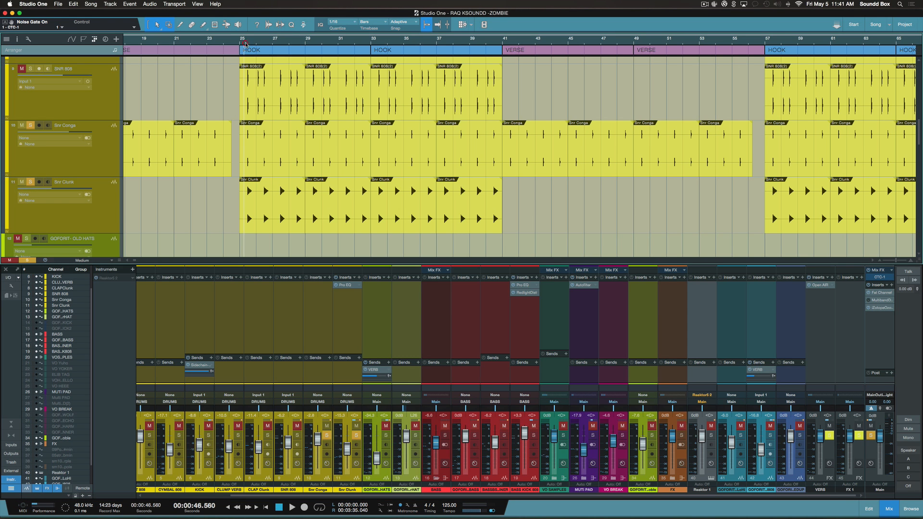
key("space")
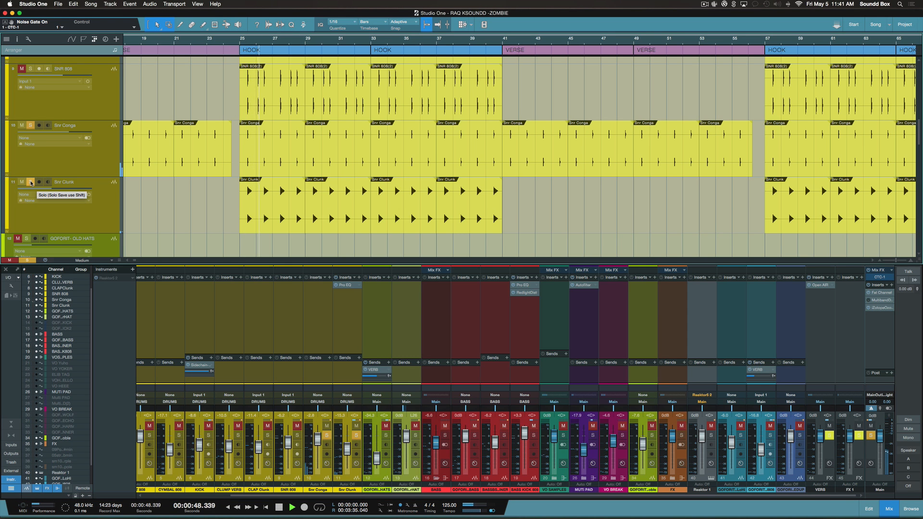
key("space")
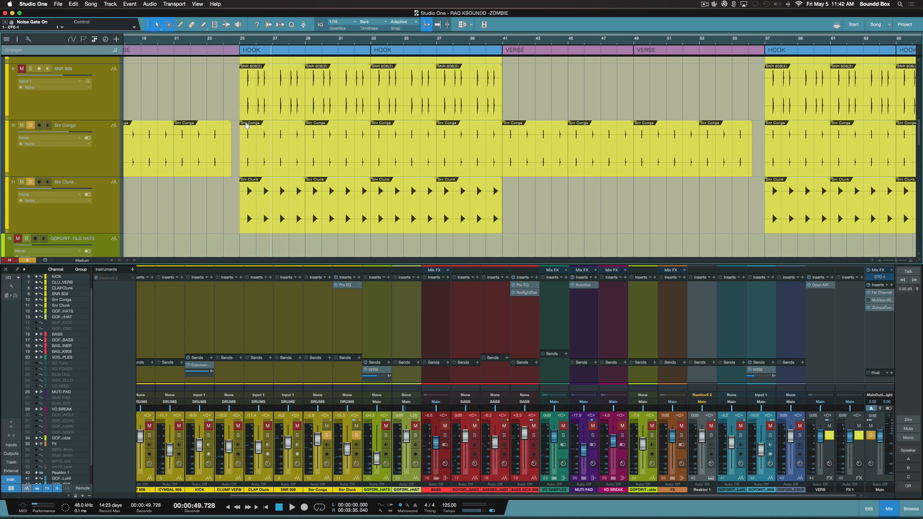
Zoom out to the full arrangement, hide the mixer and survey the tracks from the drums down to the effects
key("w")
key("w")
key("shift+w")
key("shift+w")
key("shift+w")
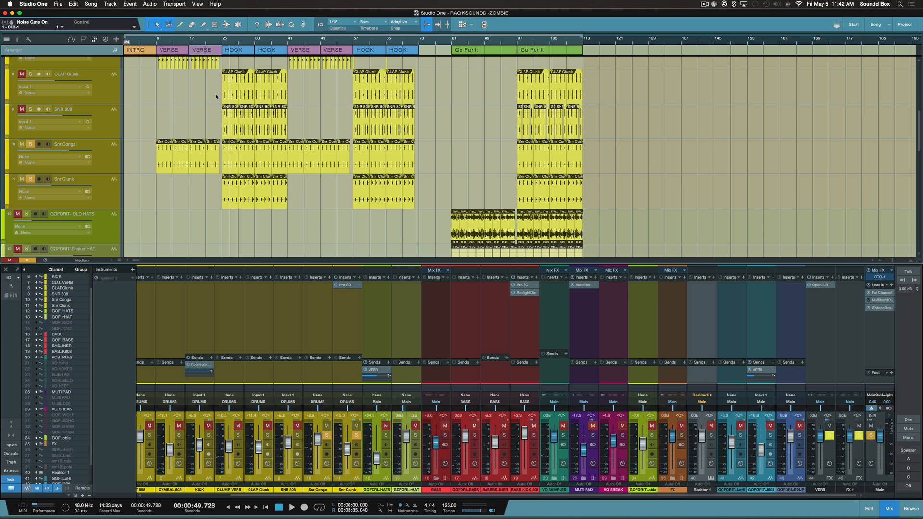
scroll(239, 102, "up", 4)
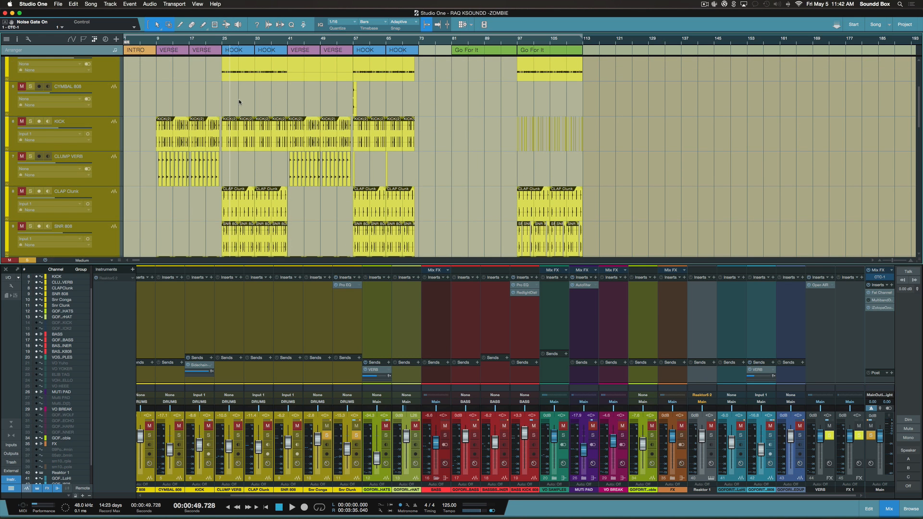
key("F3")
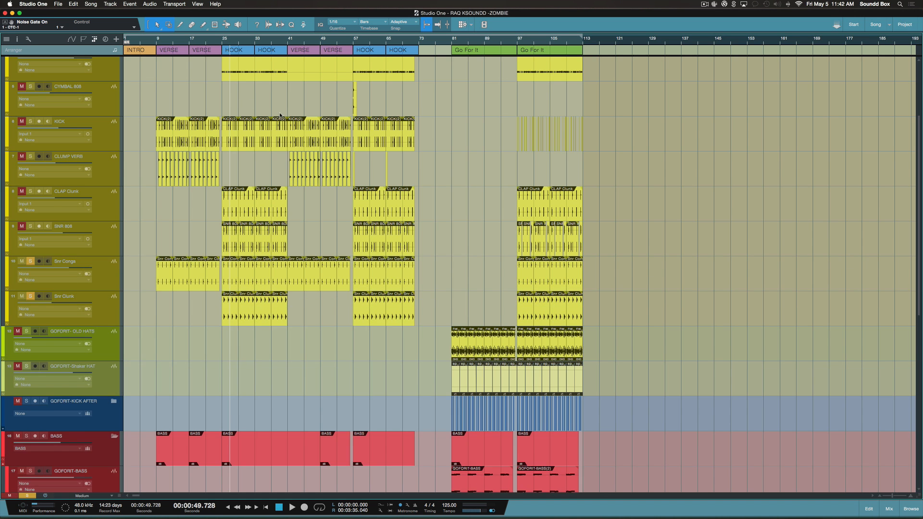
scroll(281, 113, "up", 4)
scroll(282, 113, "down", 6)
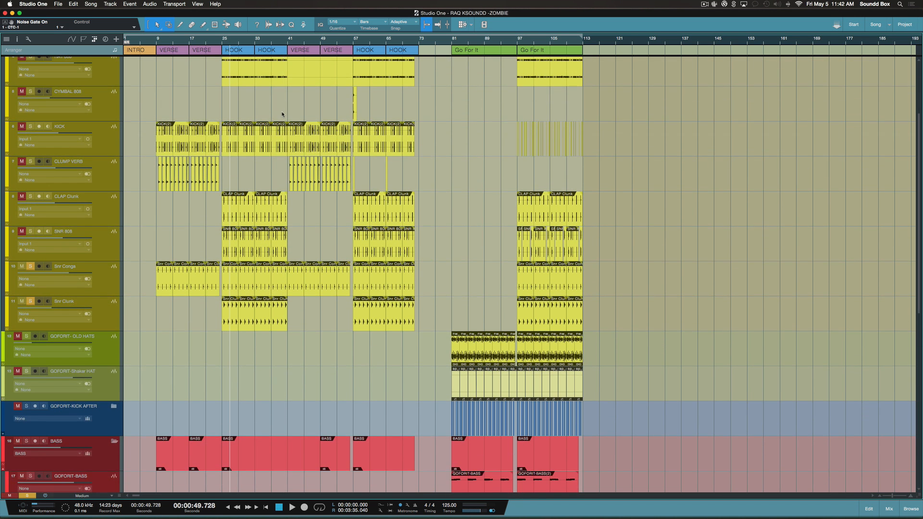
scroll(279, 114, "down", 6)
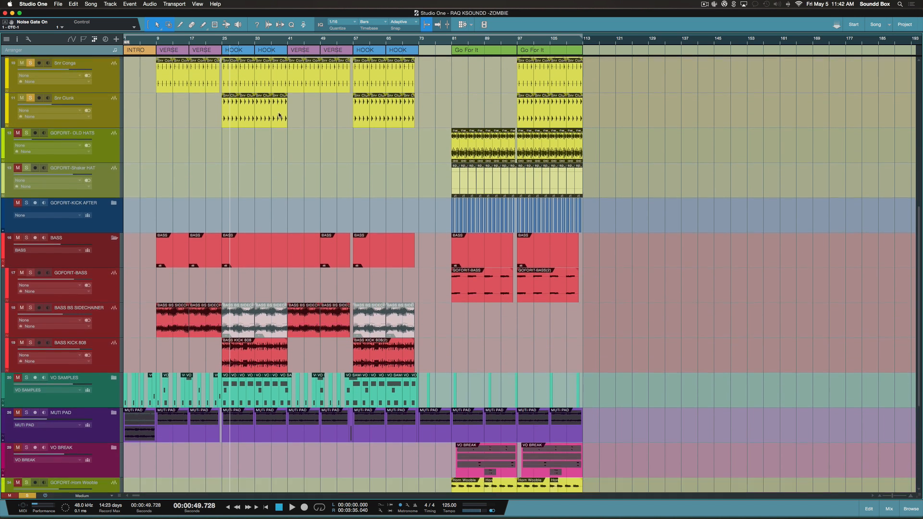
scroll(278, 114, "up", 2)
scroll(276, 109, "down", 5)
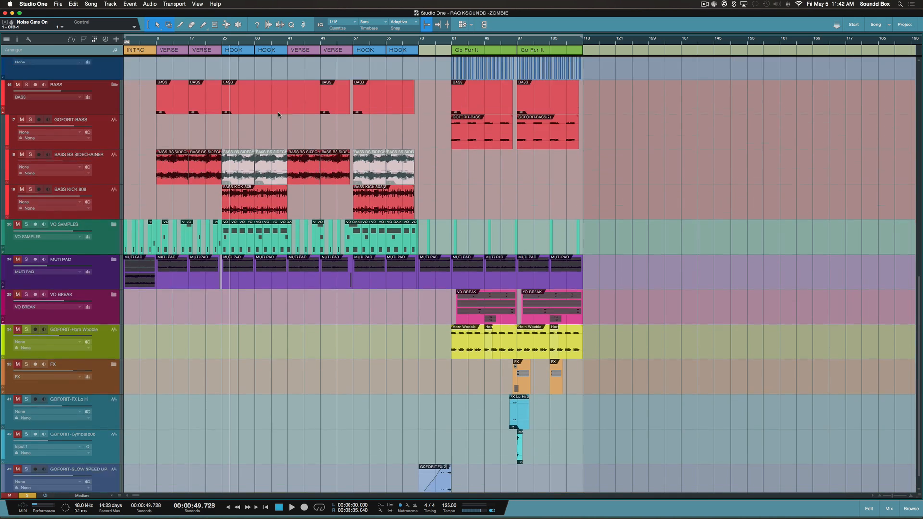
scroll(277, 106, "up", 15)
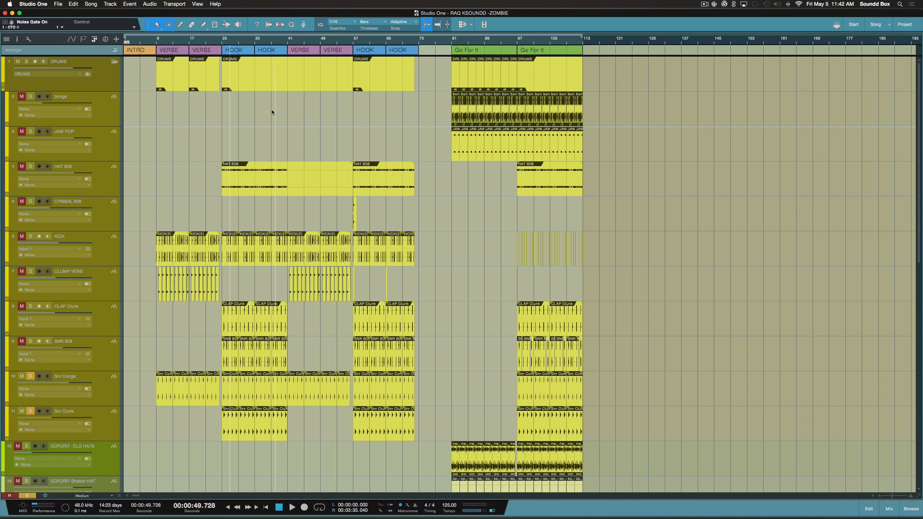
scroll(199, 124, "down", 10)
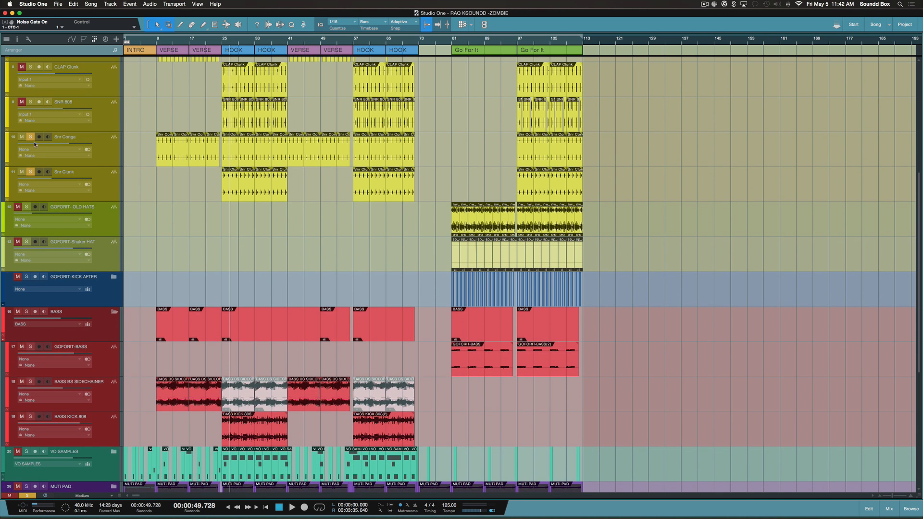
Clear all solos, solo and select the BASS BS SIDECHAINER track, and play it from the first verse at bar 9
left_click(31, 137)
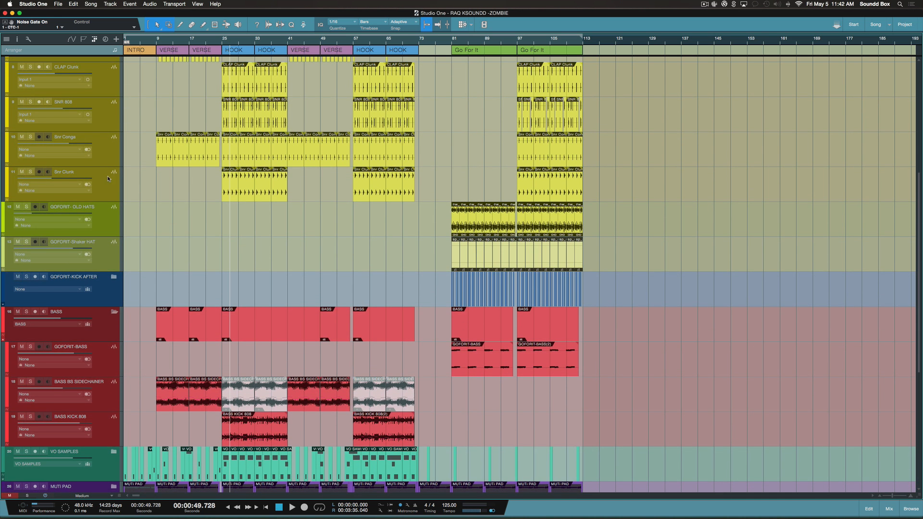
scroll(107, 175, "up", 8)
scroll(107, 176, "up", 2)
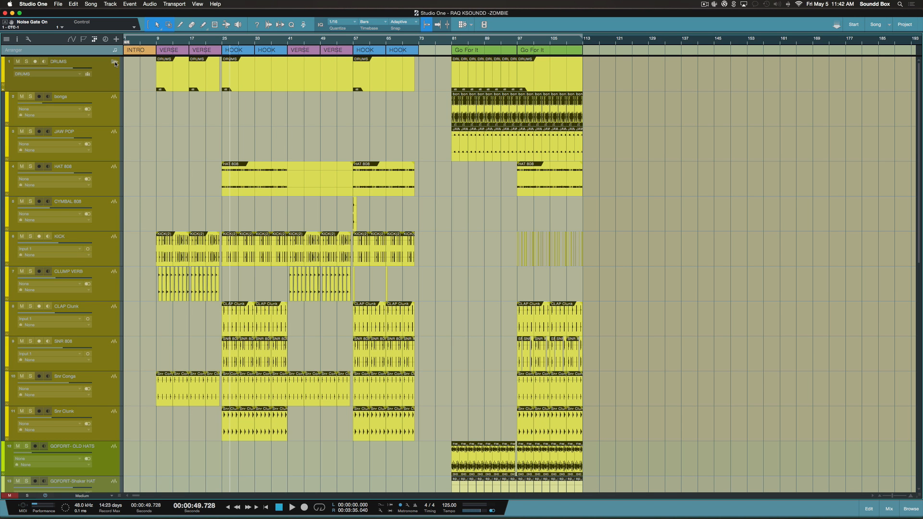
scroll(76, 223, "down", 4)
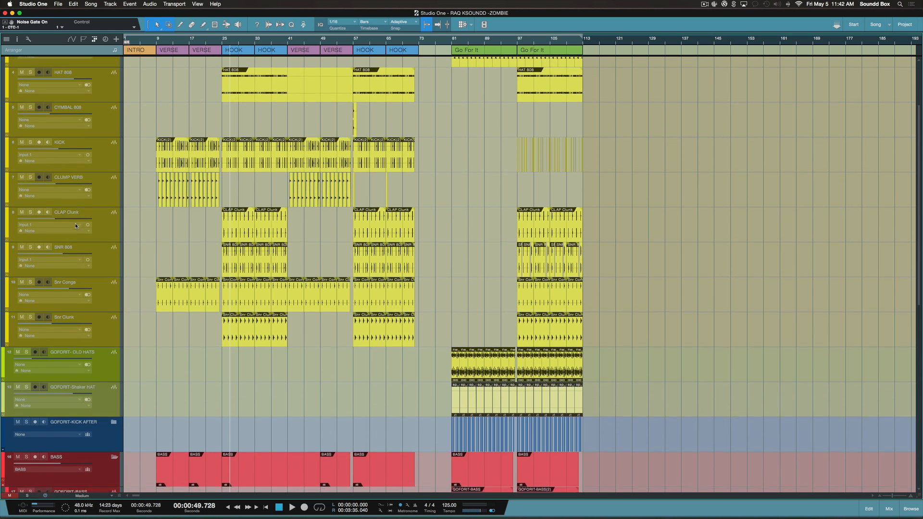
scroll(75, 226, "down", 13)
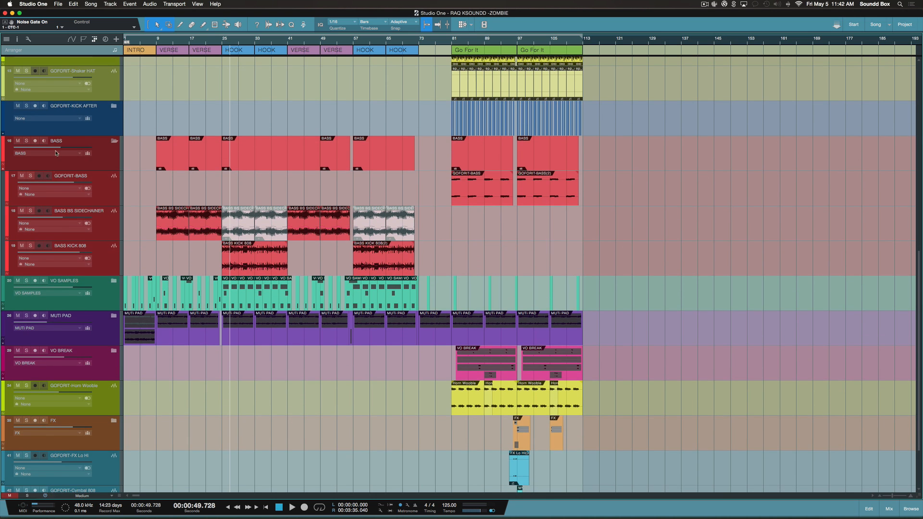
left_click(31, 211)
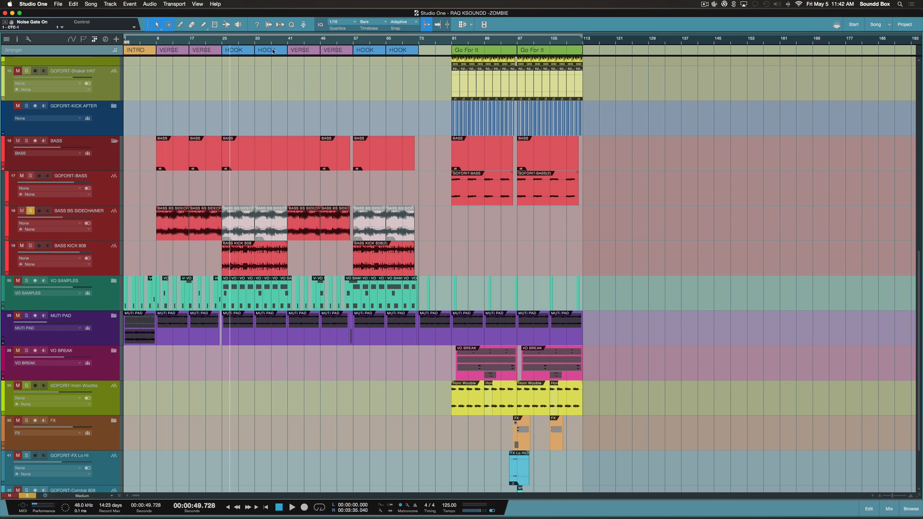
left_click(157, 42)
key("space")
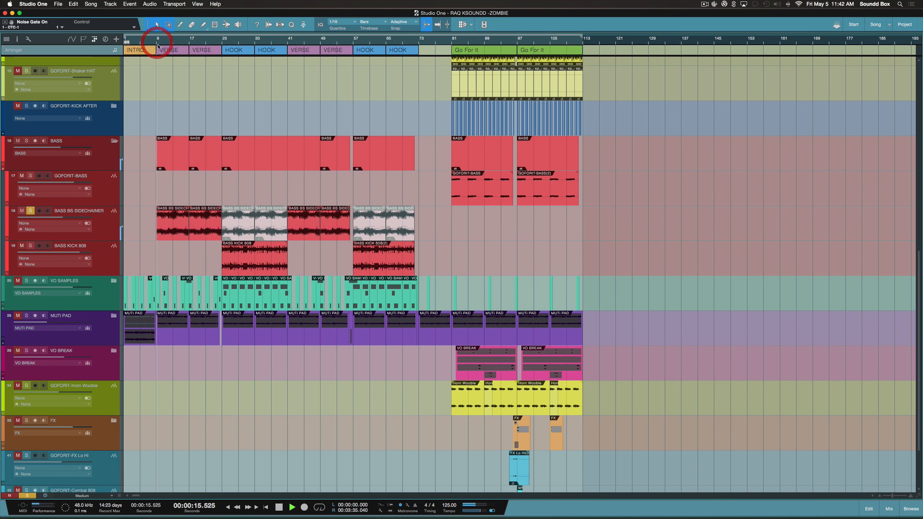
left_click(110, 233)
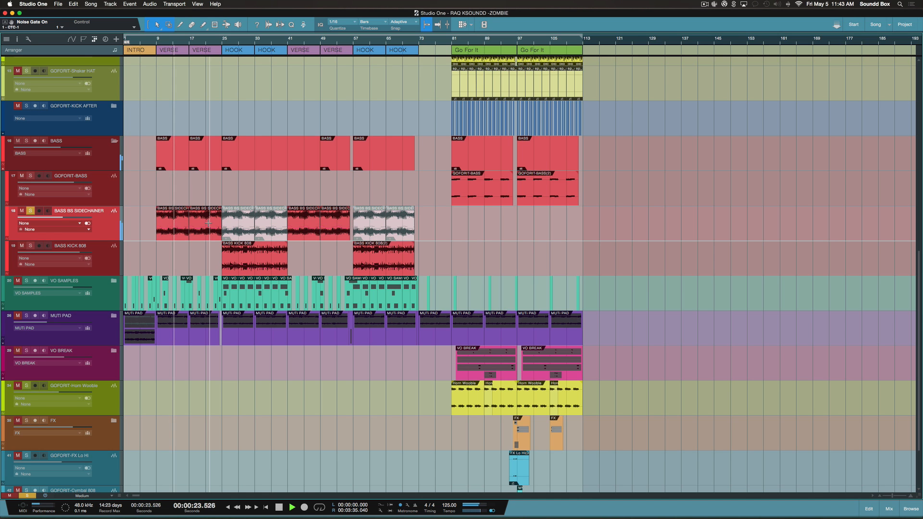
Show the mixer, add the BASS KICK 808 track to the solo and jump playback to just before the verse at bar 41
key("F3")
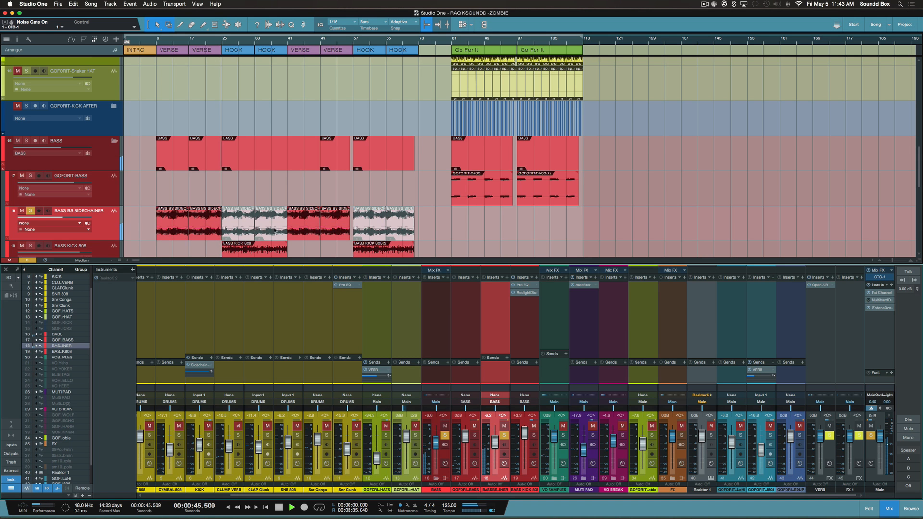
scroll(230, 194, "down", 1)
scroll(230, 194, "down", 4)
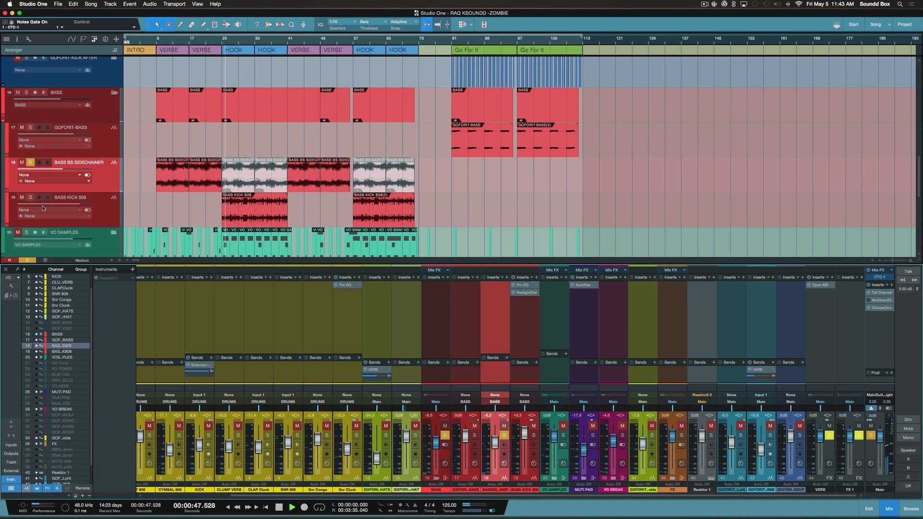
left_click(30, 197)
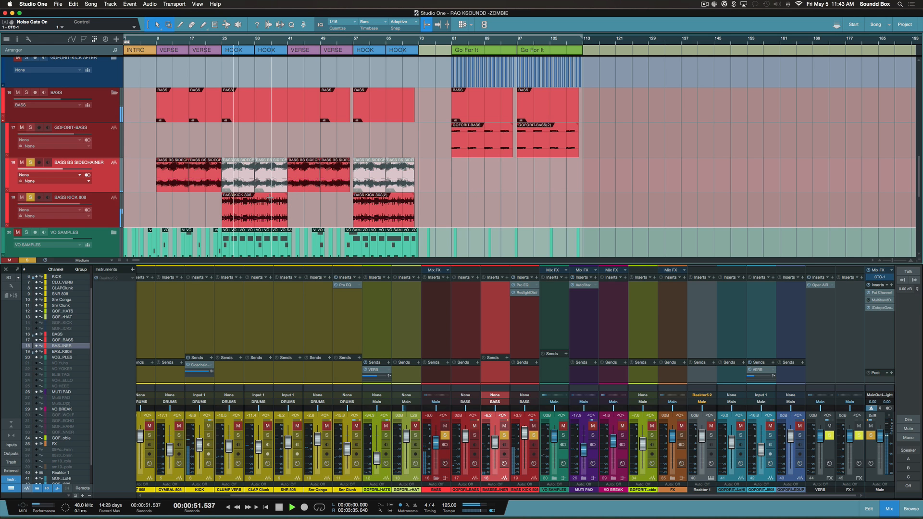
scroll(284, 136, "down", 6)
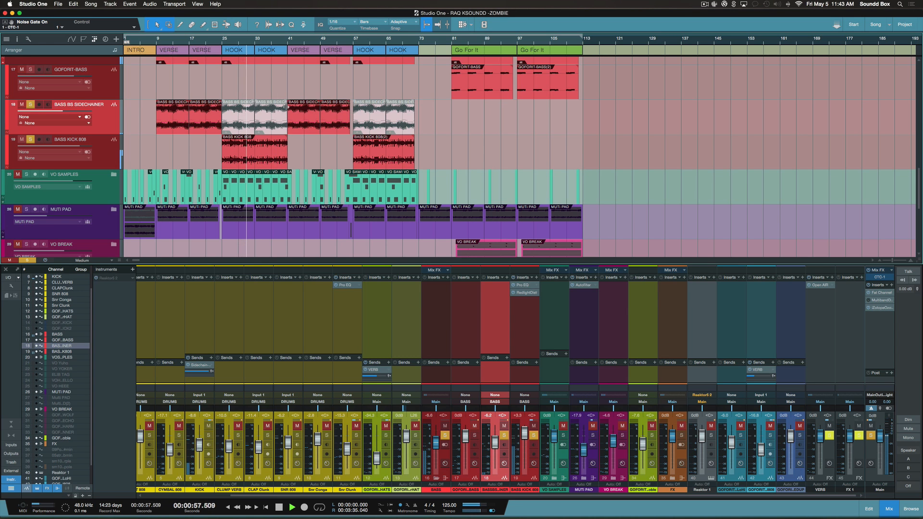
left_click(283, 46)
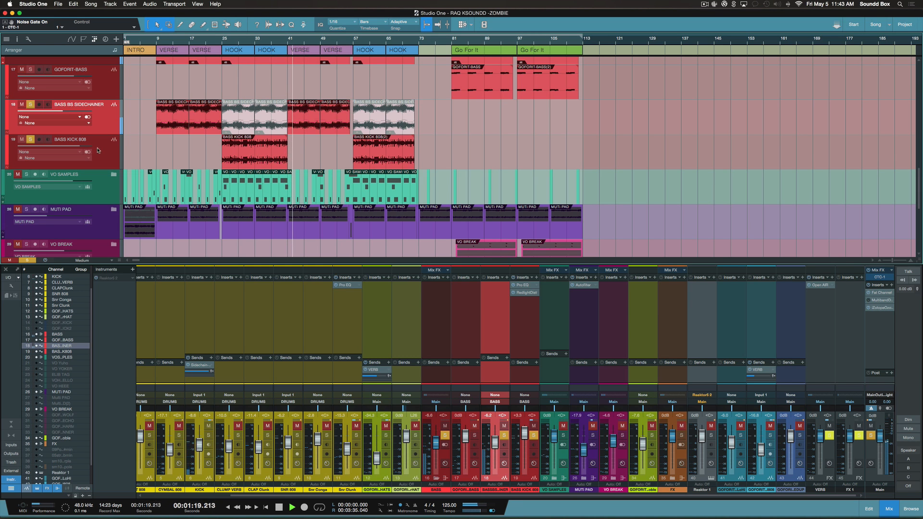
Add the VO SAMPLES folder track to the solo and expand it to show its vocal sample tracks
left_click(26, 174)
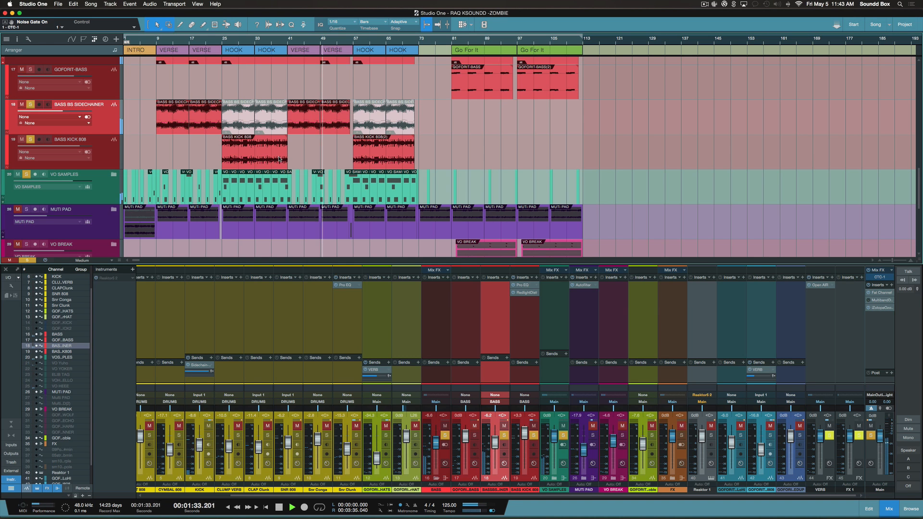
left_click(113, 174)
scroll(115, 192, "down", 5)
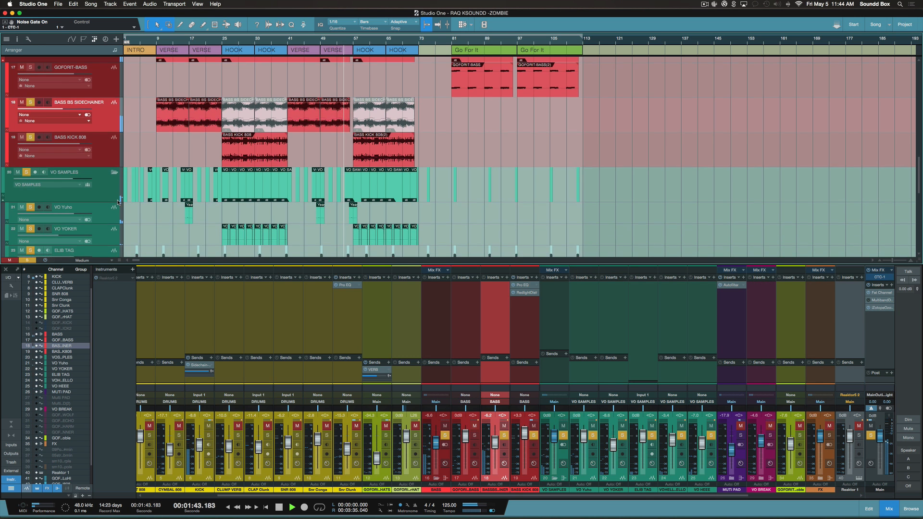
scroll(118, 203, "up", 1)
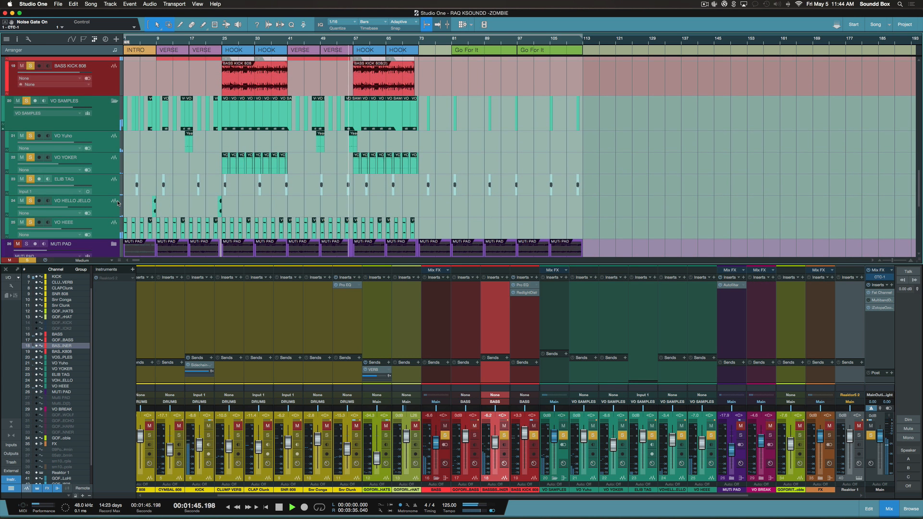
Examine the VO SAMPLES tracks up close while playing the hook from bar 57, and stop playback in the following hook
key("e")
key("e")
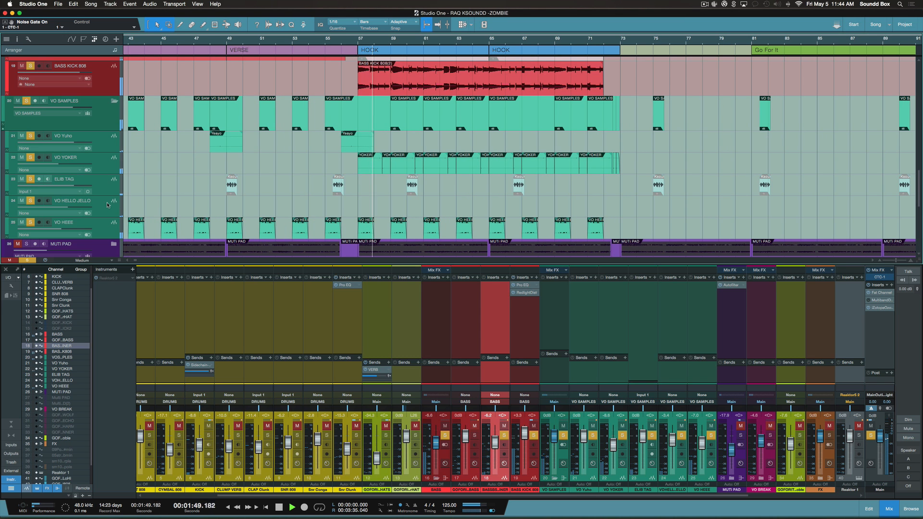
scroll(192, 166, "down", 3)
scroll(191, 165, "up", 3)
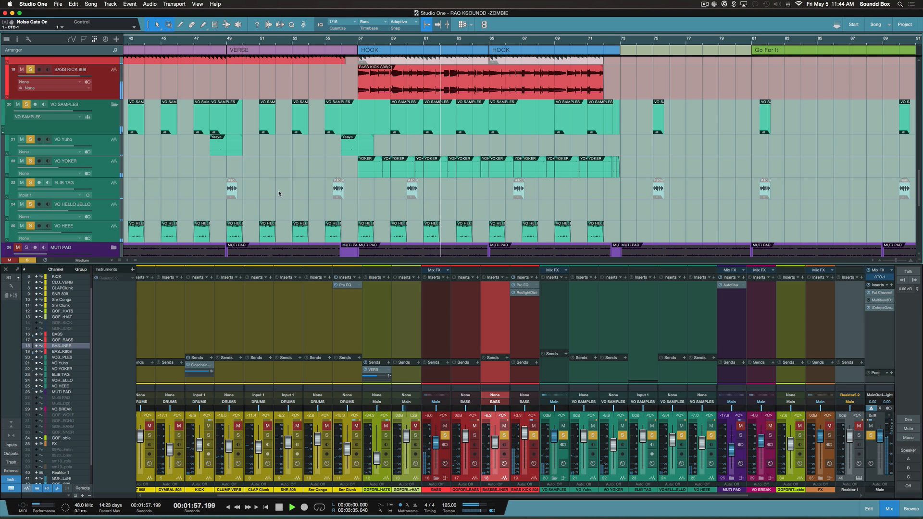
scroll(279, 192, "down", 2)
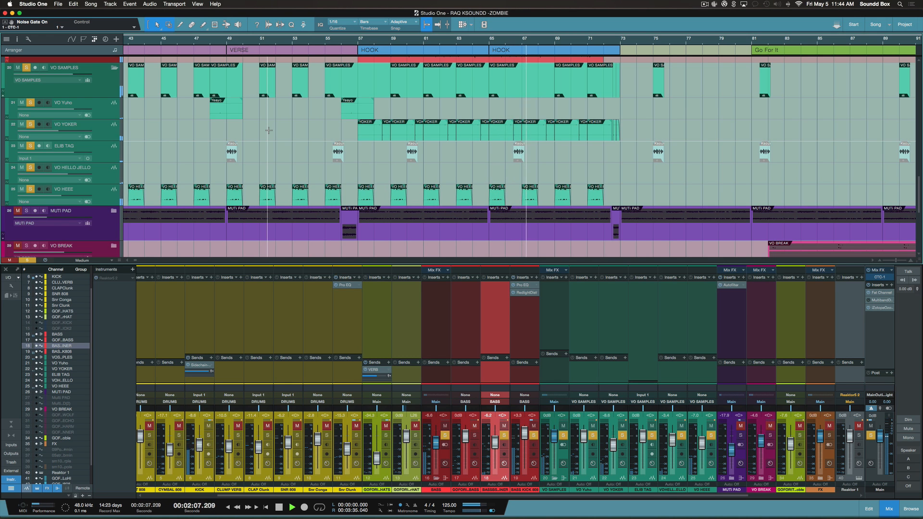
key("space")
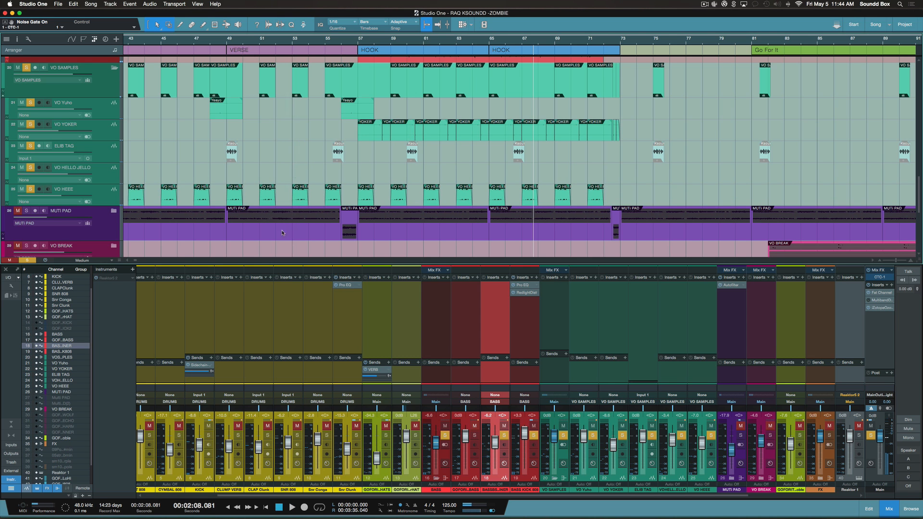
scroll(318, 135, "down", 3)
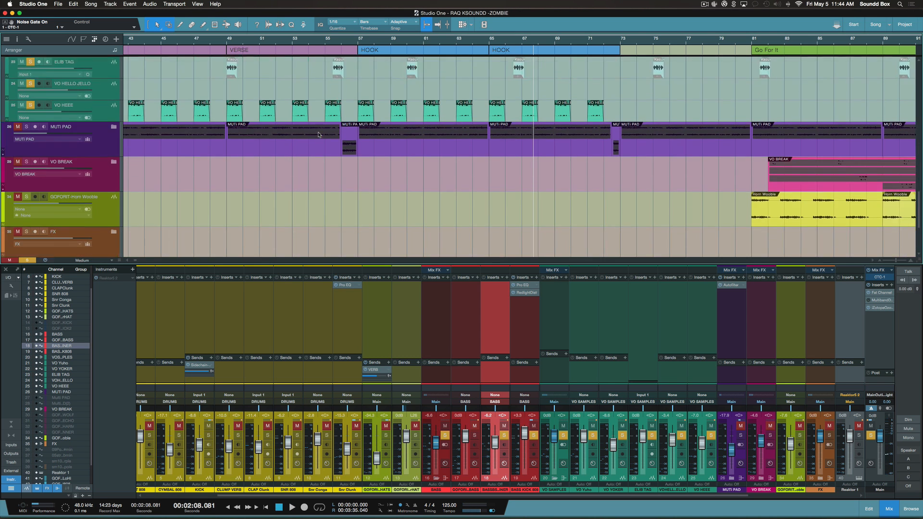
Examine the muted BASS BS SIDECHAINER events across the two hooks from bar 57, selecting the first one up close
scroll(318, 136, "up", 5)
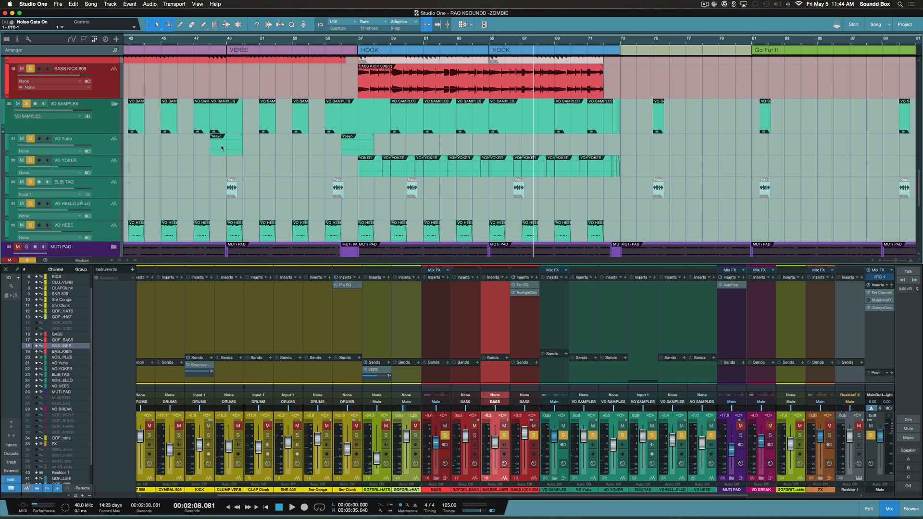
scroll(180, 165, "down", 3)
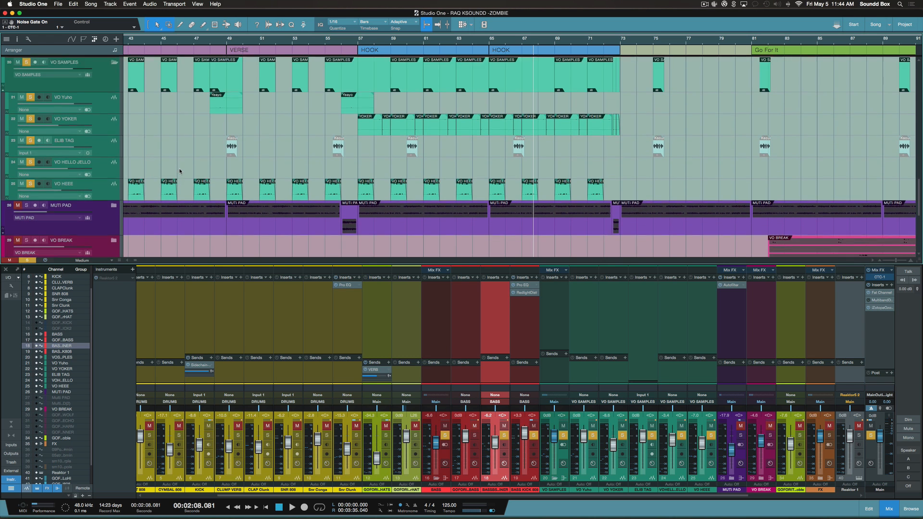
scroll(180, 168, "up", 5)
scroll(180, 172, "up", 1)
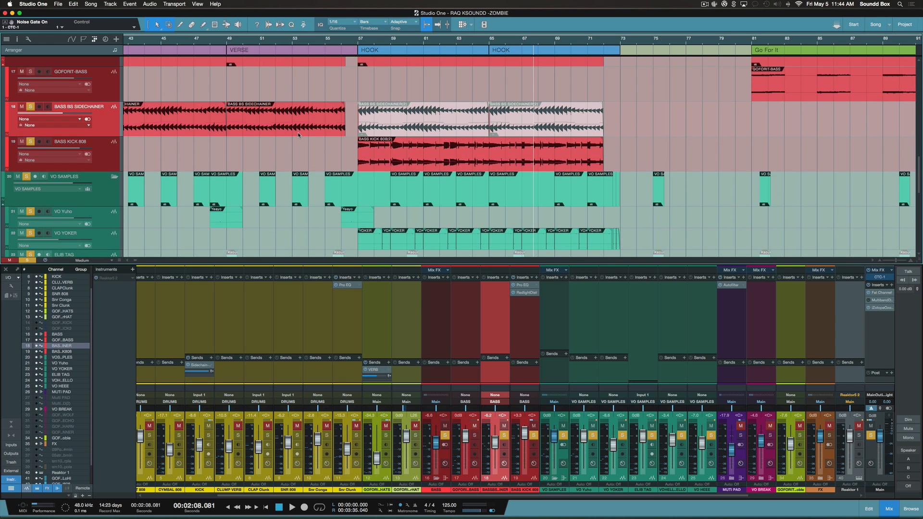
left_click(417, 129)
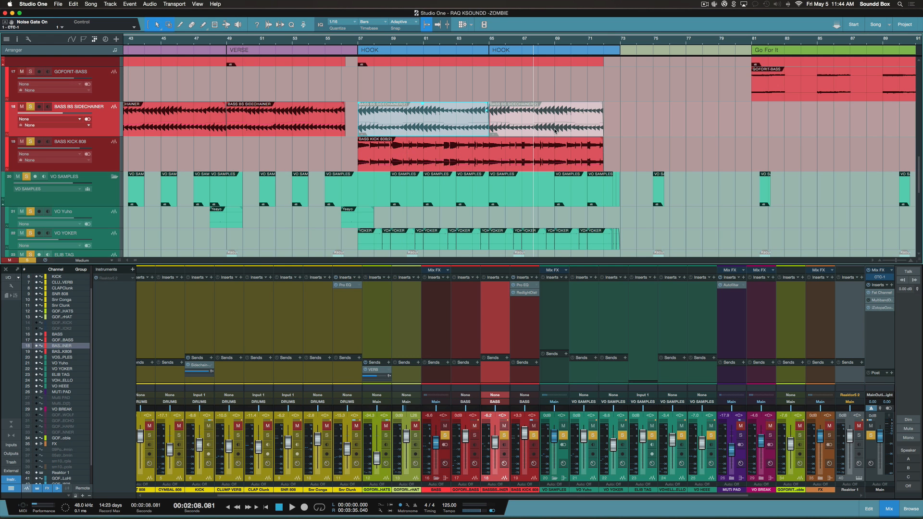
scroll(554, 130, "up", 10)
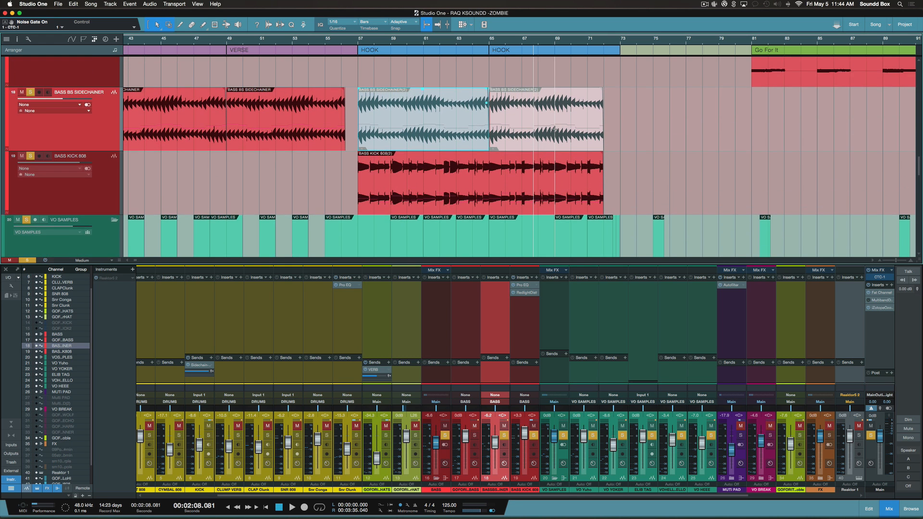
scroll(555, 130, "up", 3)
scroll(555, 130, "up", 5)
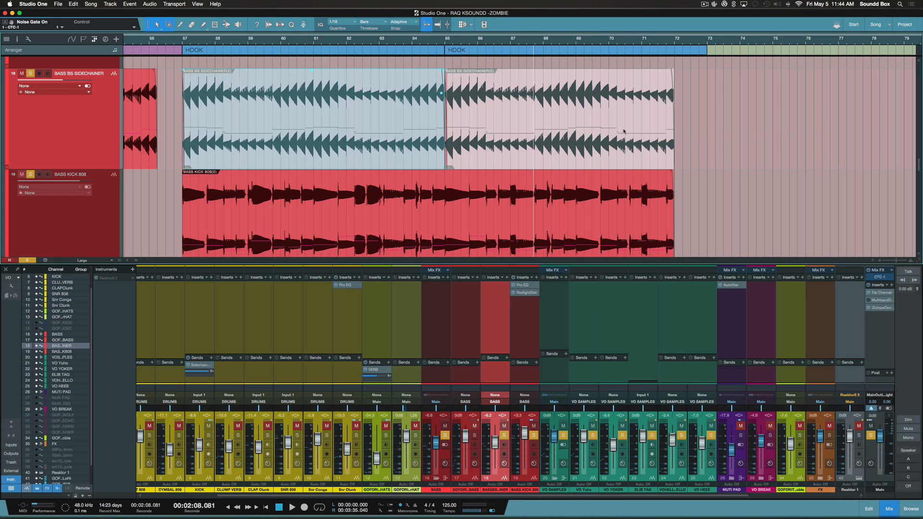
left_click(689, 140)
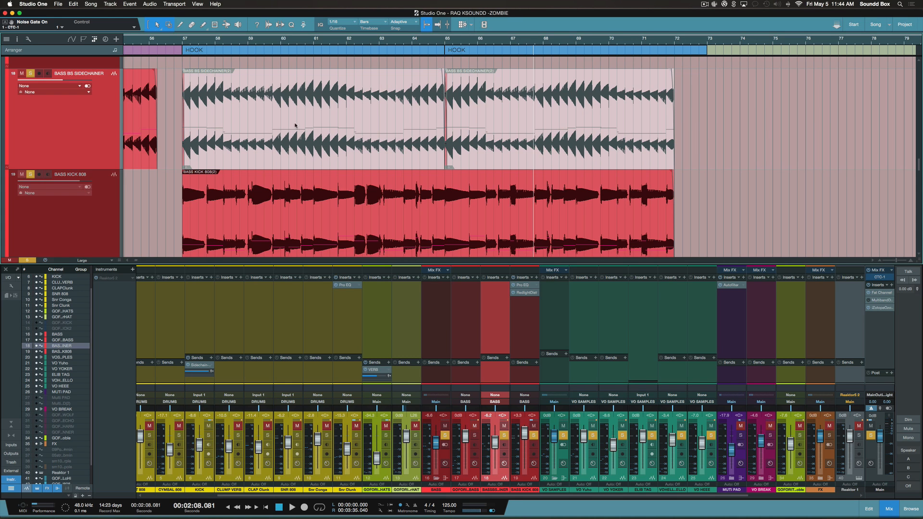
left_click(361, 146)
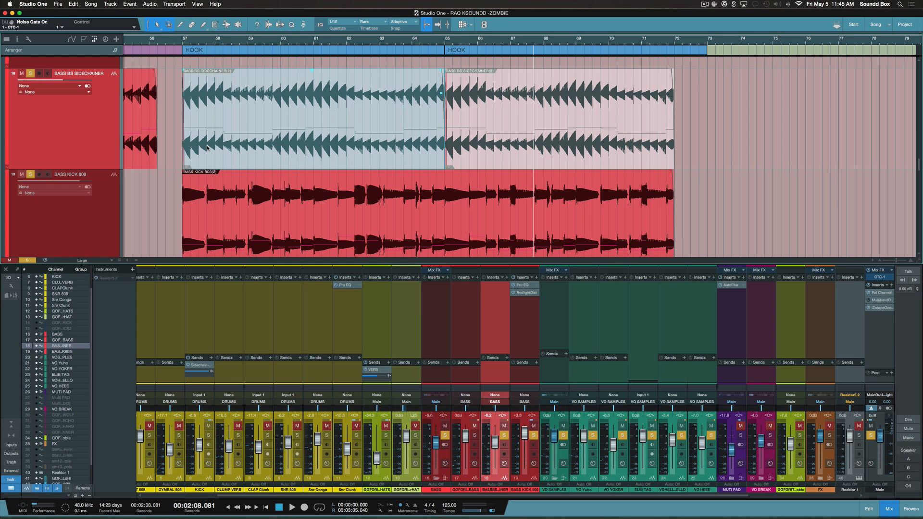
scroll(175, 142, "left", 1)
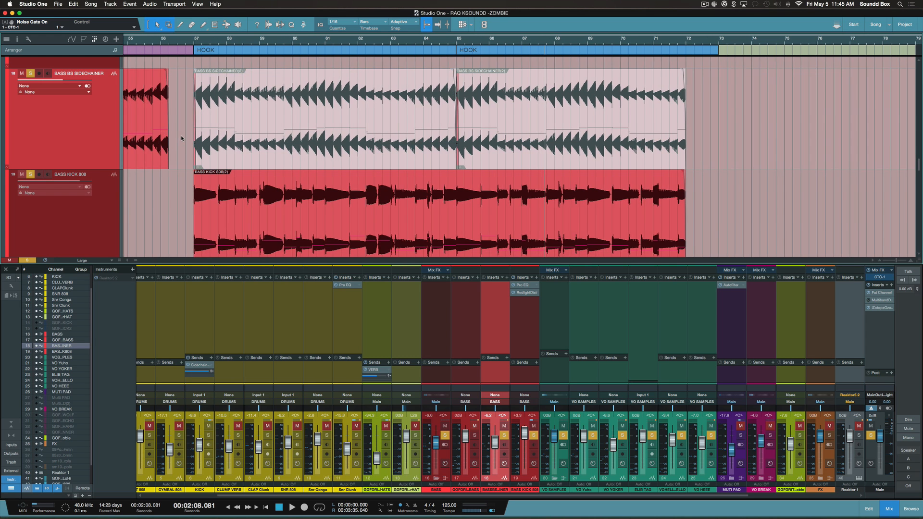
Examine the BASS KICK 808 event's waveform in the same hooks up close and compare it with the BASS BS SIDECHAINER events above it
scroll(181, 139, "down", 5)
scroll(181, 139, "up", 3)
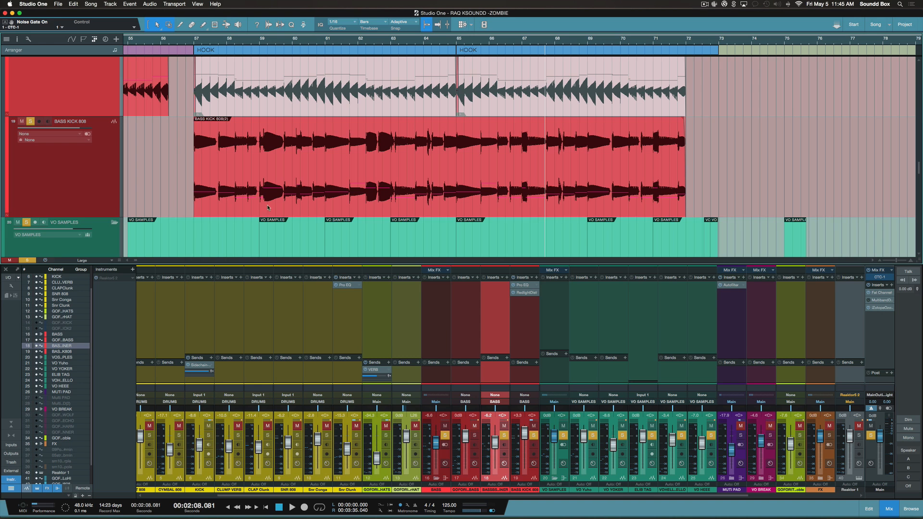
left_click(312, 198)
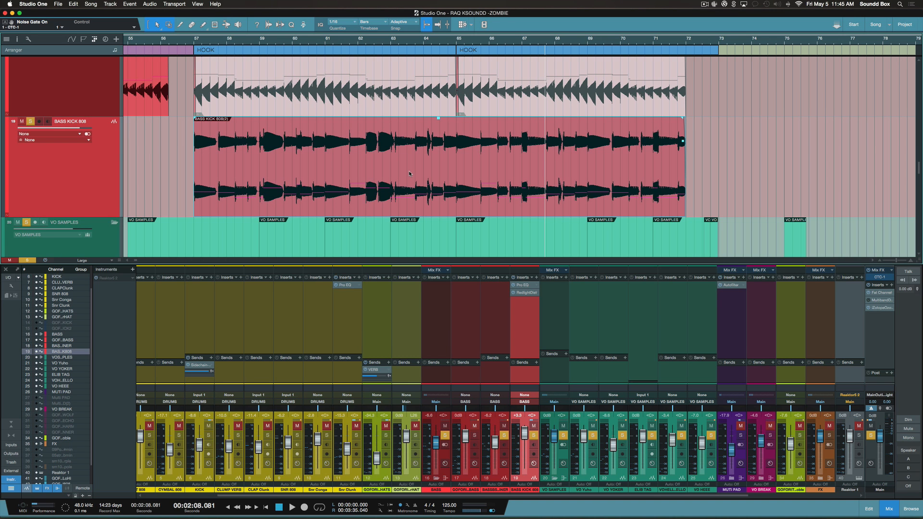
scroll(409, 172, "up", 5)
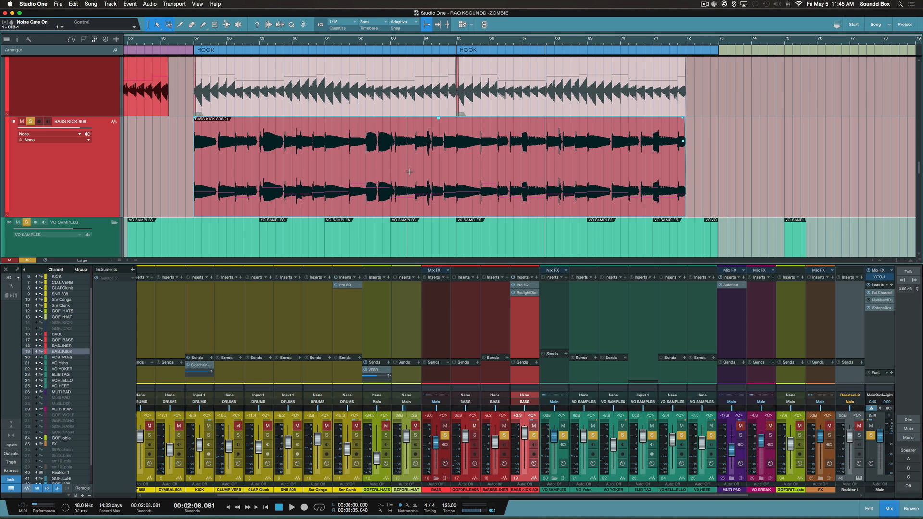
scroll(409, 172, "up", 3)
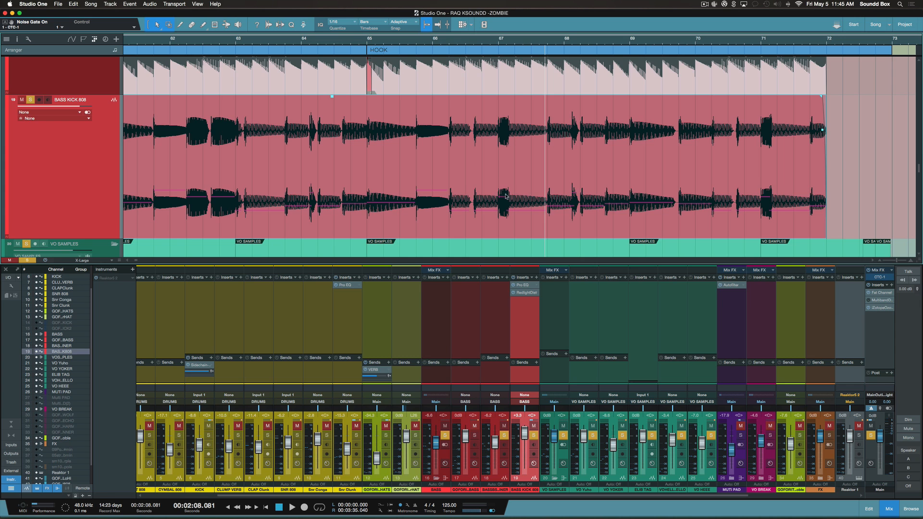
scroll(452, 207, "down", 2)
scroll(481, 202, "up", 5)
scroll(494, 201, "down", 3)
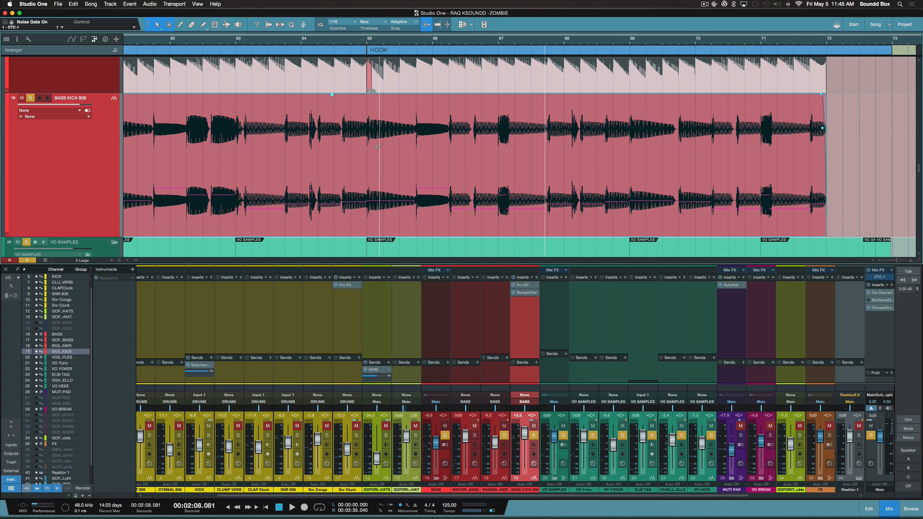
scroll(377, 147, "down", 6)
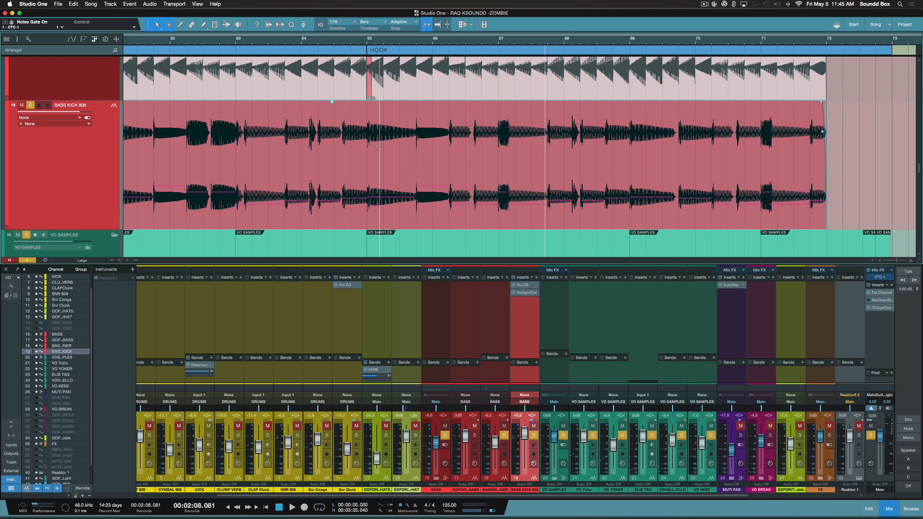
scroll(377, 146, "down", 2)
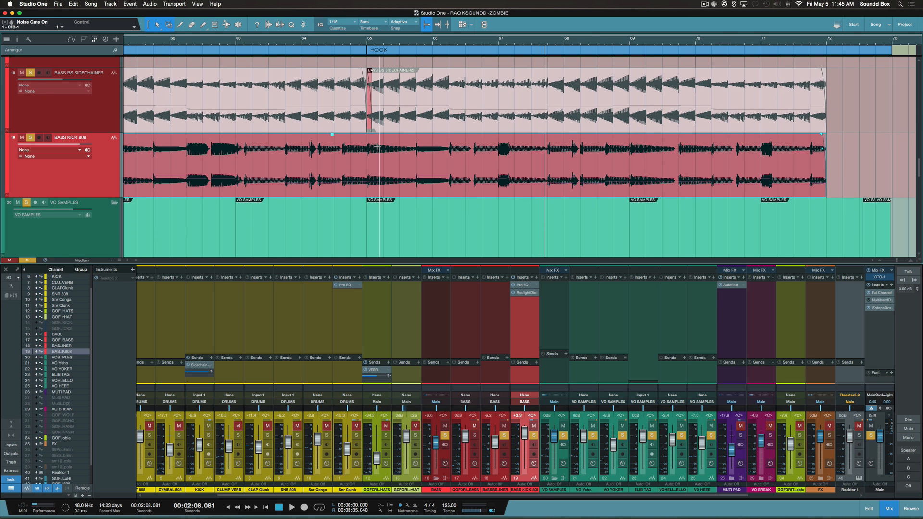
scroll(377, 147, "down", 5)
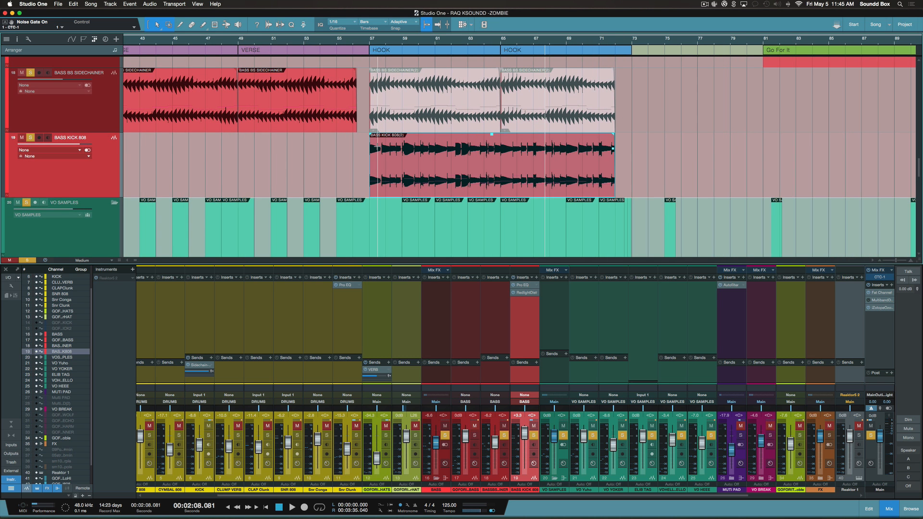
left_click(358, 175)
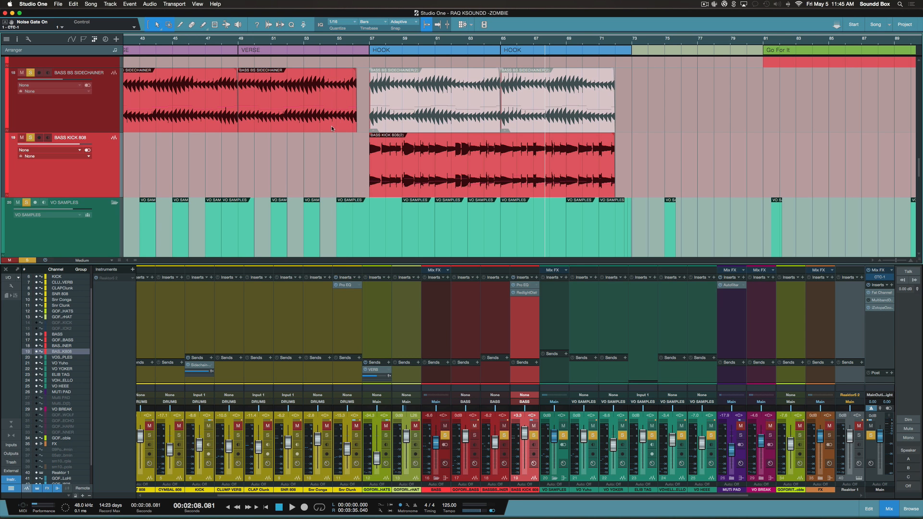
Select the VO YOKER track to review its events across the whole song, and collapse the VO SAMPLES folder
scroll(305, 140, "down", 2)
scroll(304, 140, "down", 5)
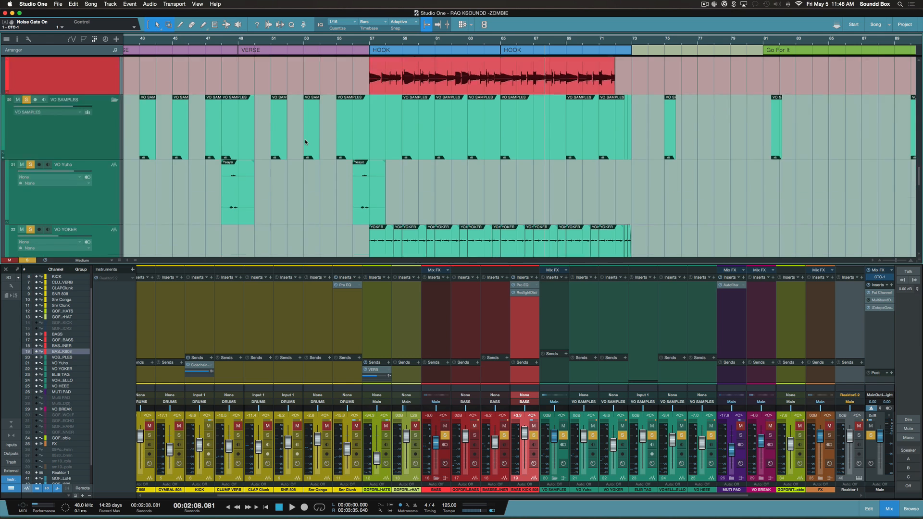
left_click(100, 188)
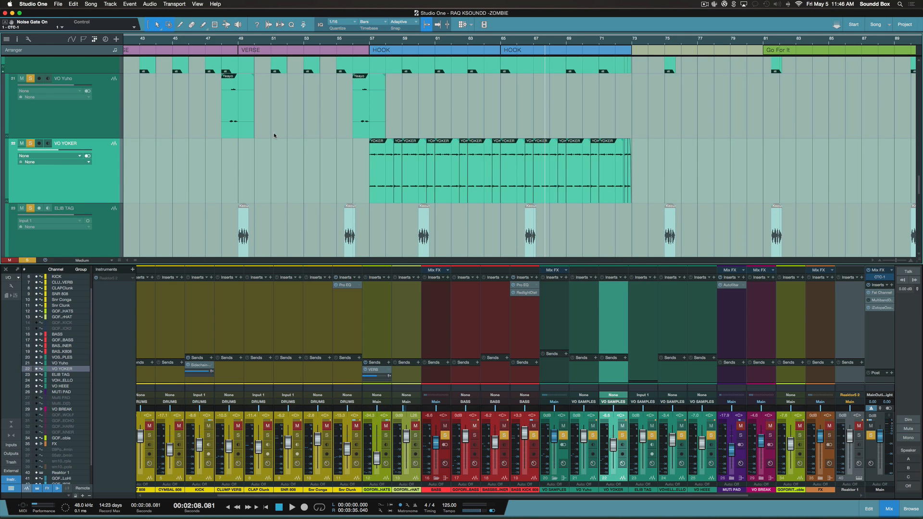
scroll(274, 133, "down", 5)
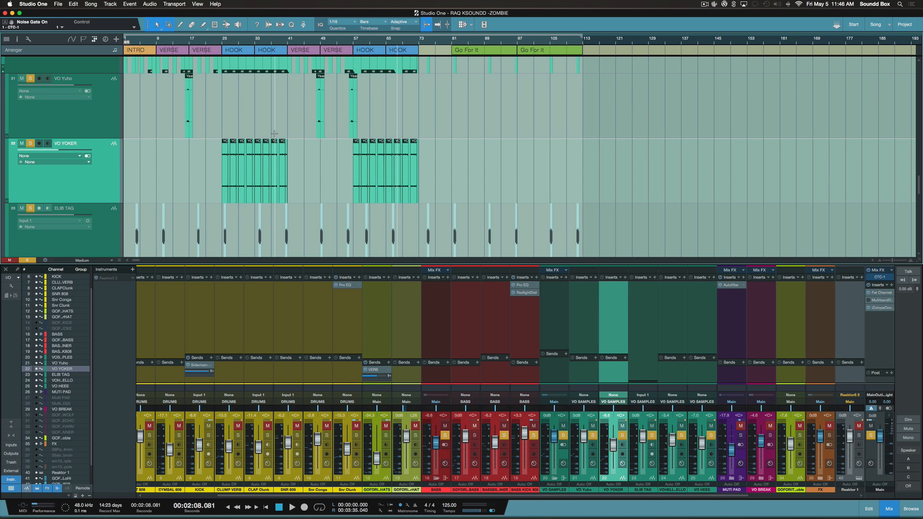
scroll(274, 134, "down", 5)
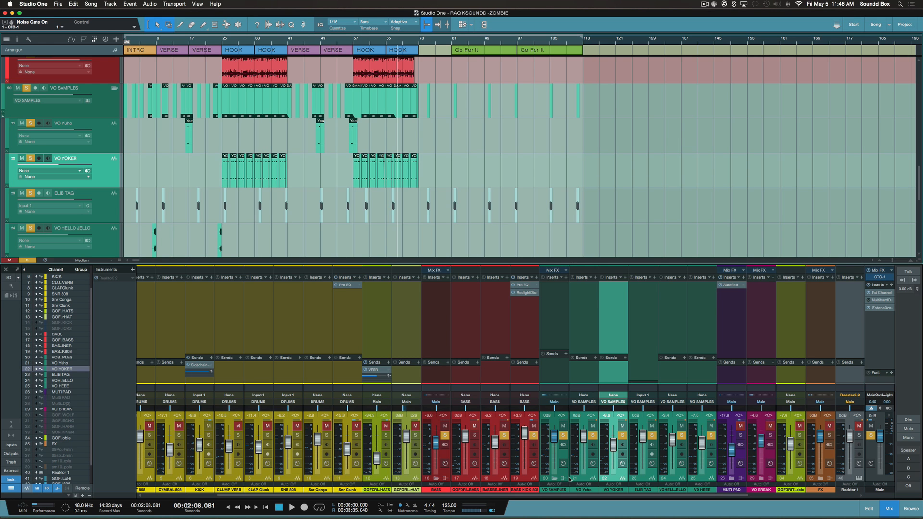
left_click(554, 479)
left_click(554, 479)
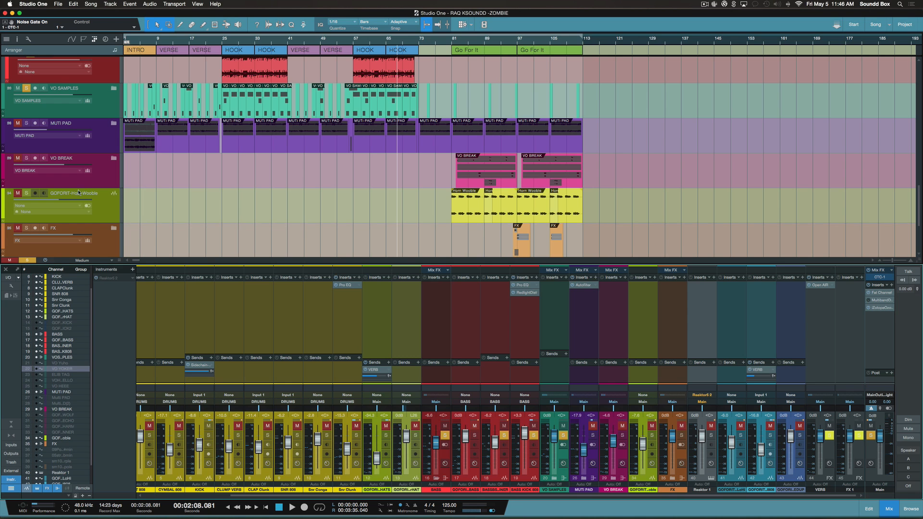
Add the MUTI PAD folder track to the solo, expand it, and play briefly from the first verse at bar 9
left_click(26, 123)
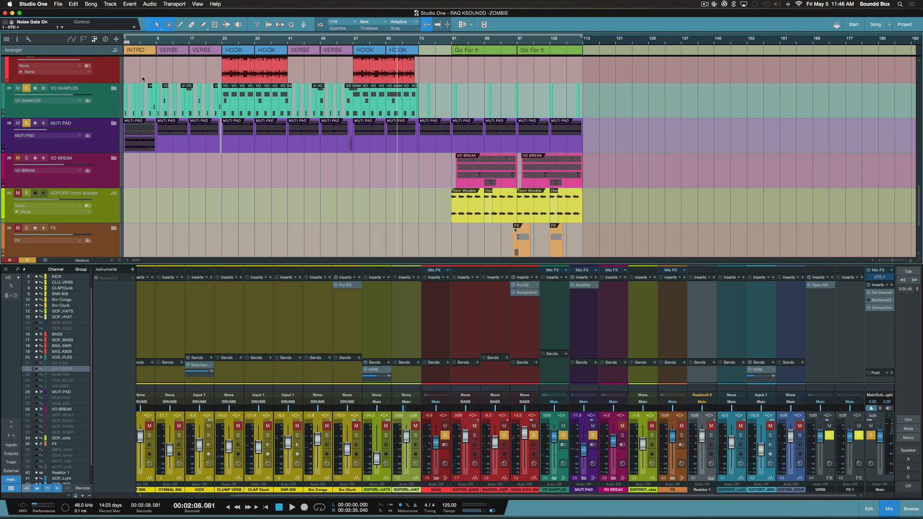
left_click(114, 124)
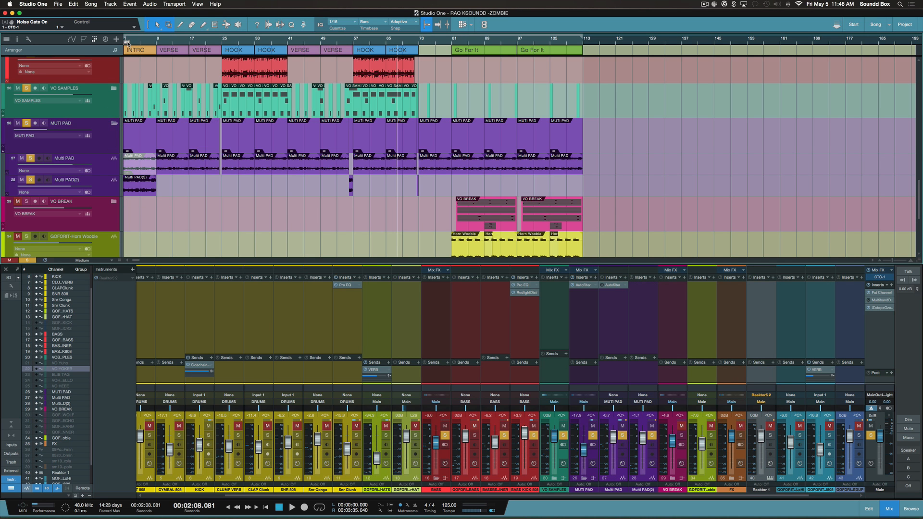
left_click(156, 45)
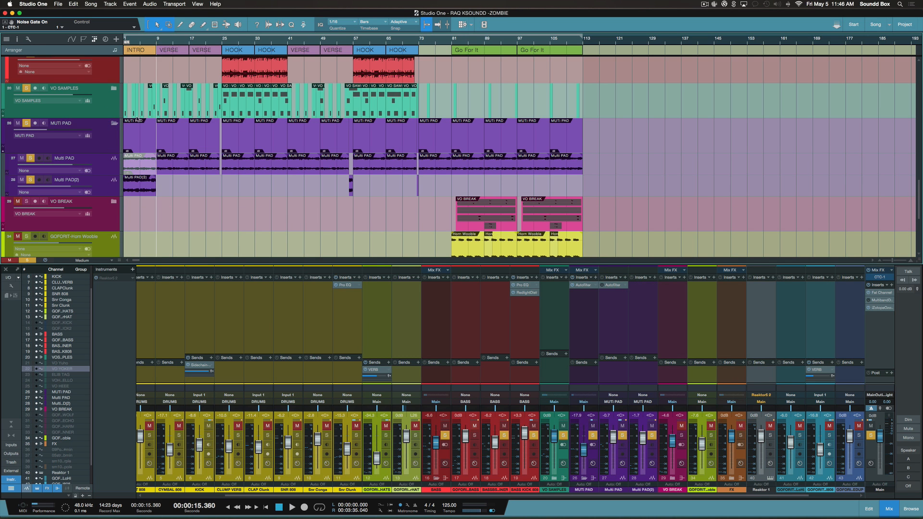
key("space")
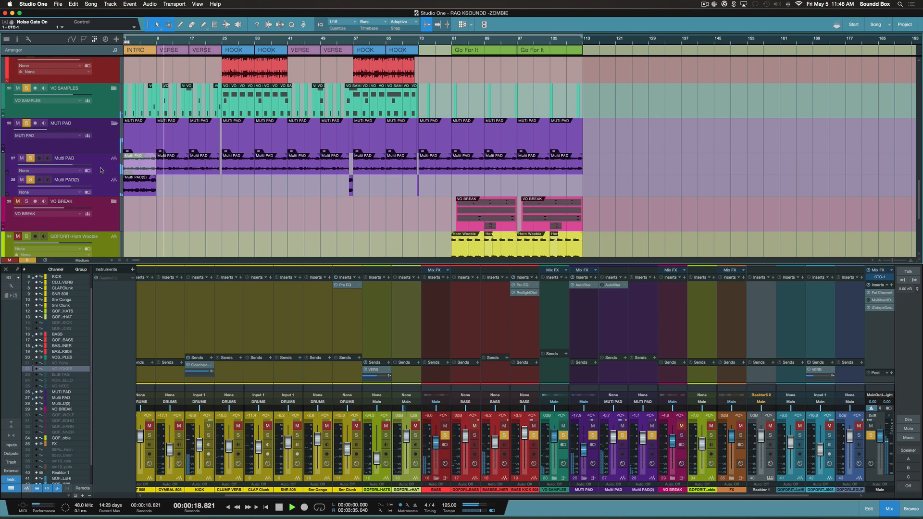
key("space")
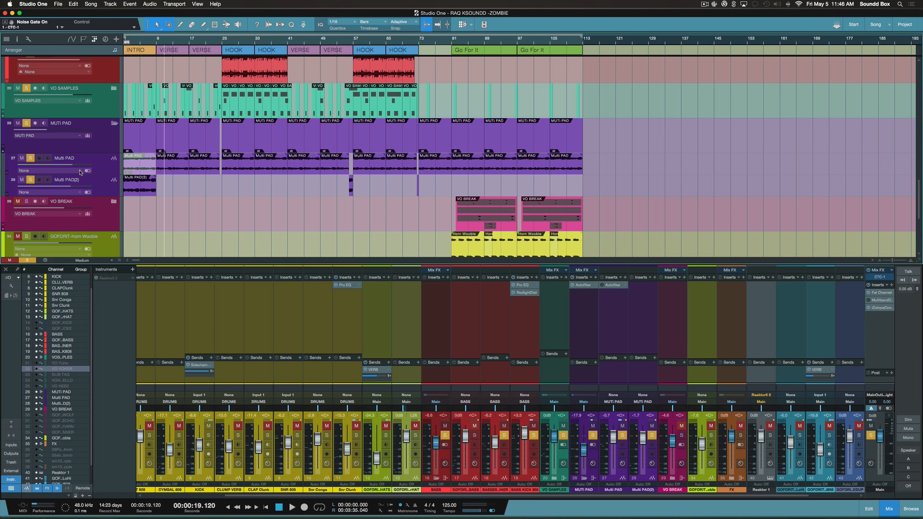
Select the Multi PAD track, play its transition from bar 7 into the first verse up close, and clear all solos
left_click(104, 174)
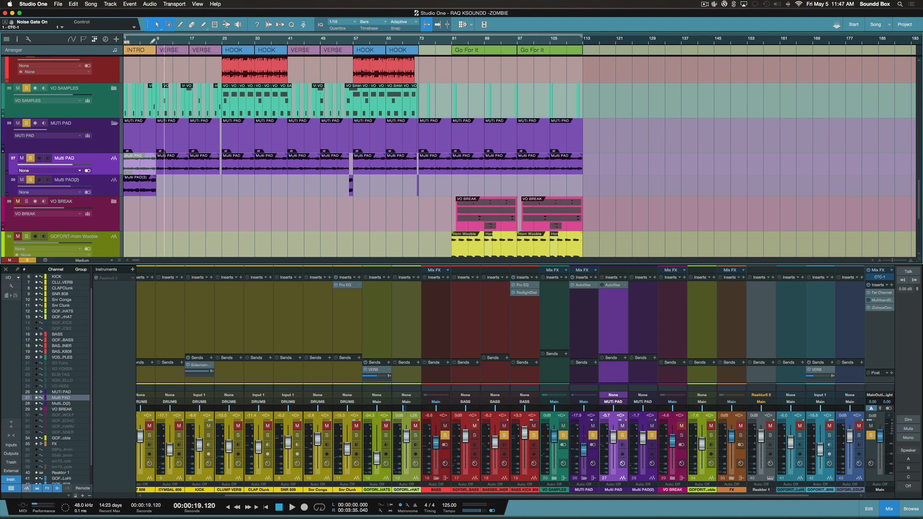
left_click(144, 44)
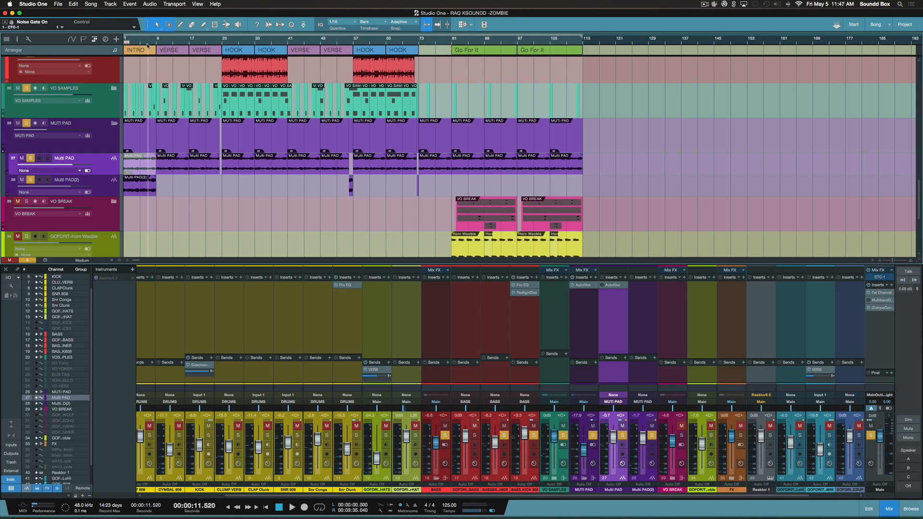
key("shift+e")
key("shift+e")
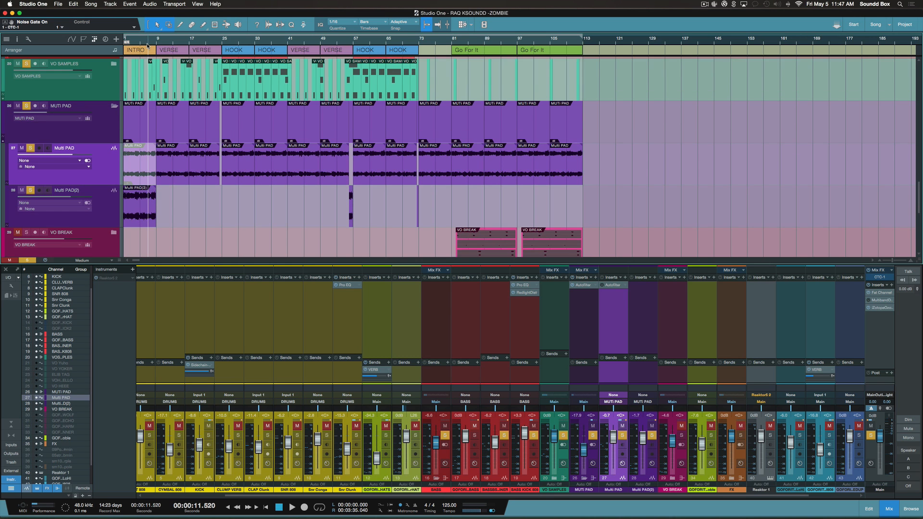
key("e")
key("e")
key("e")
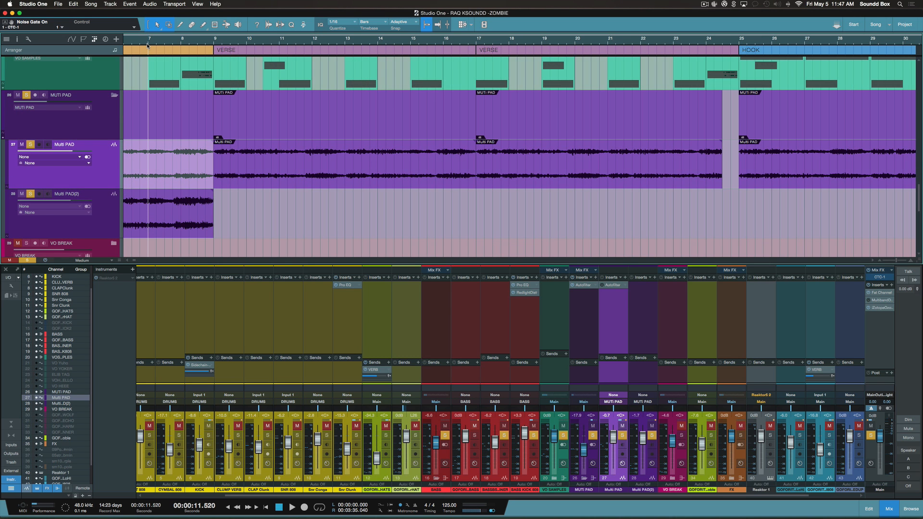
key("space")
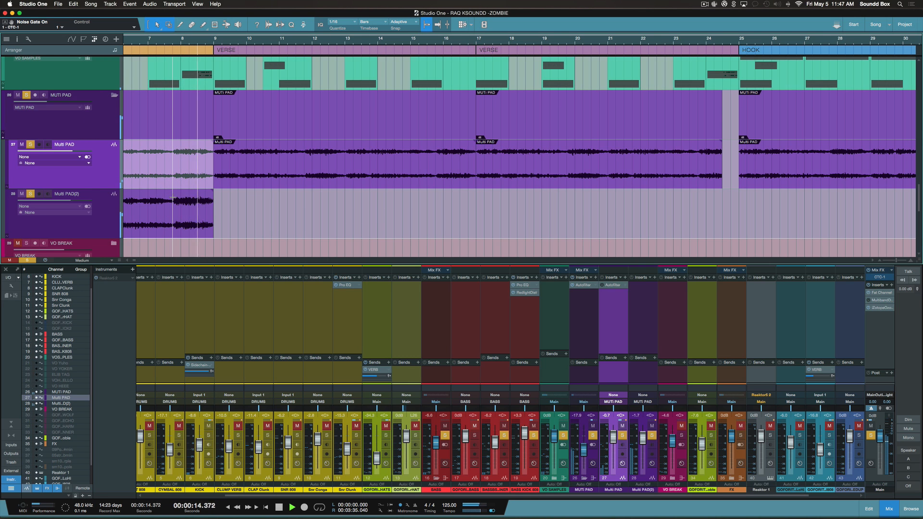
key("space")
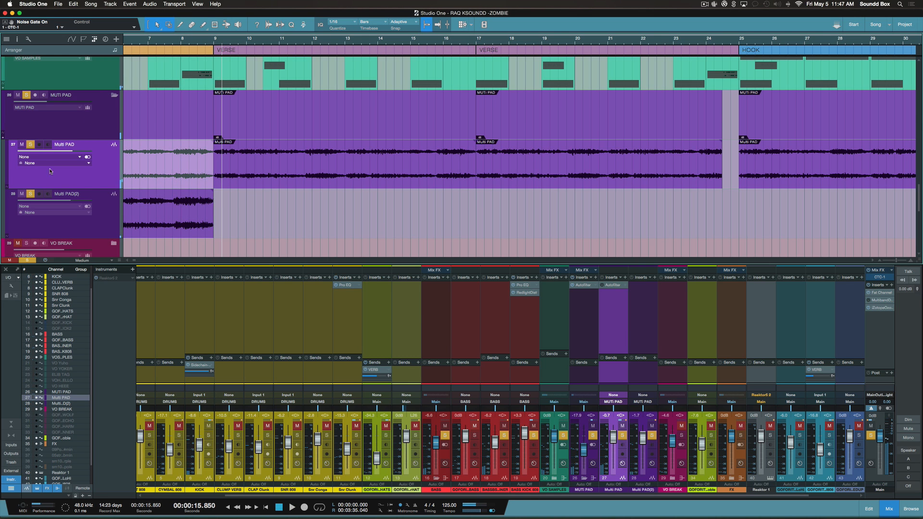
left_click(31, 261)
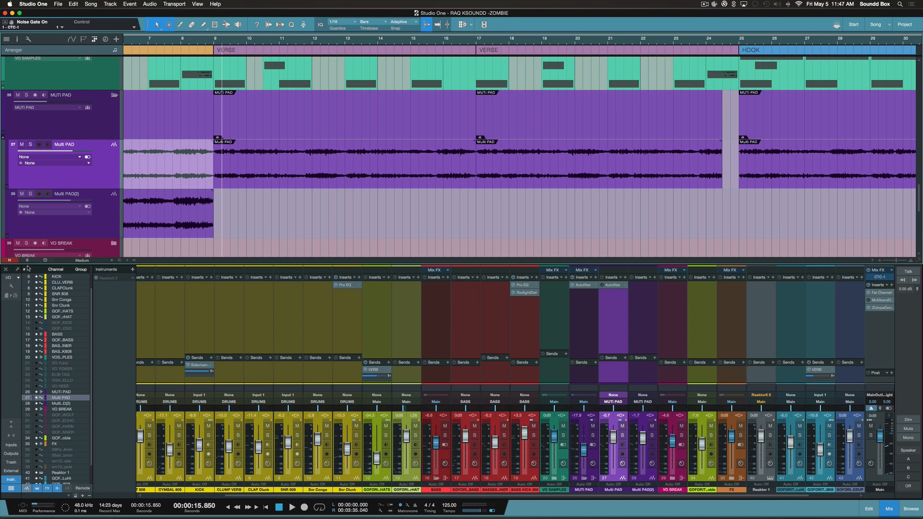
Play the transition into the first verse from around bar 8, solo and replay the Multi PAD(2) track, and select it
double_click(187, 38)
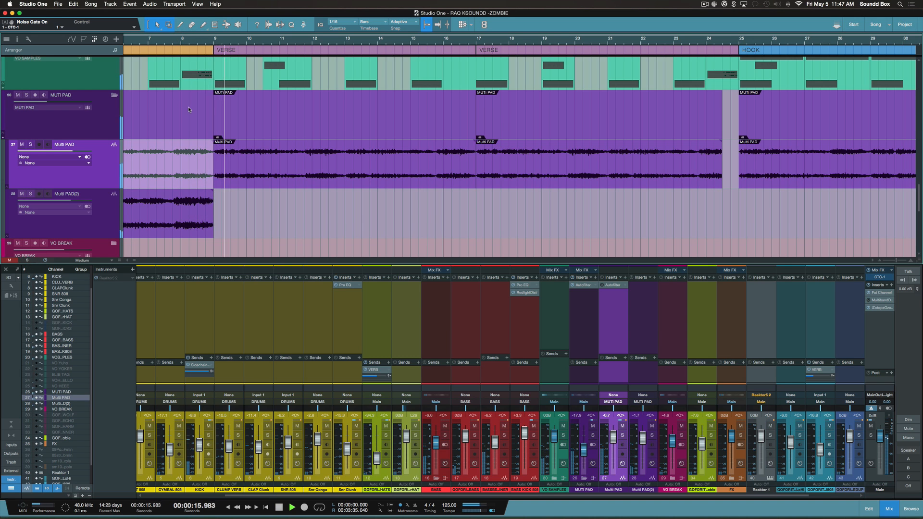
key("space")
left_click(31, 193)
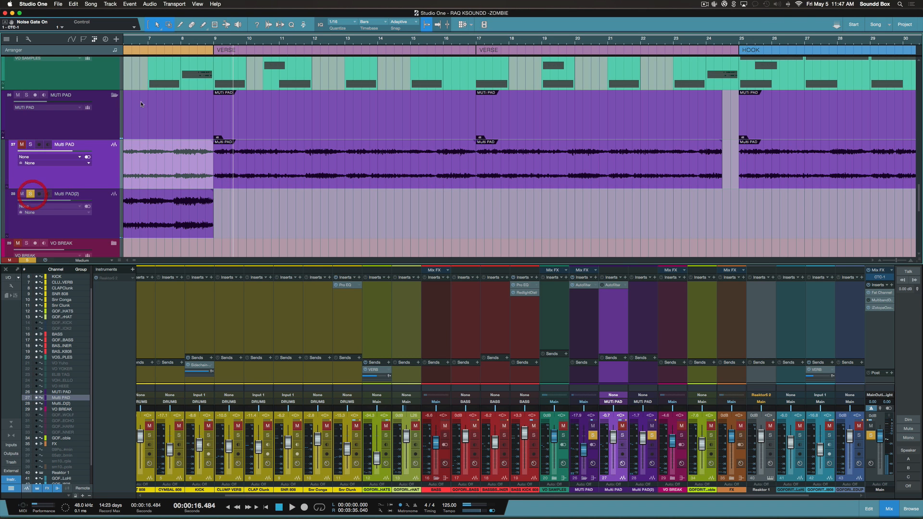
double_click(173, 42)
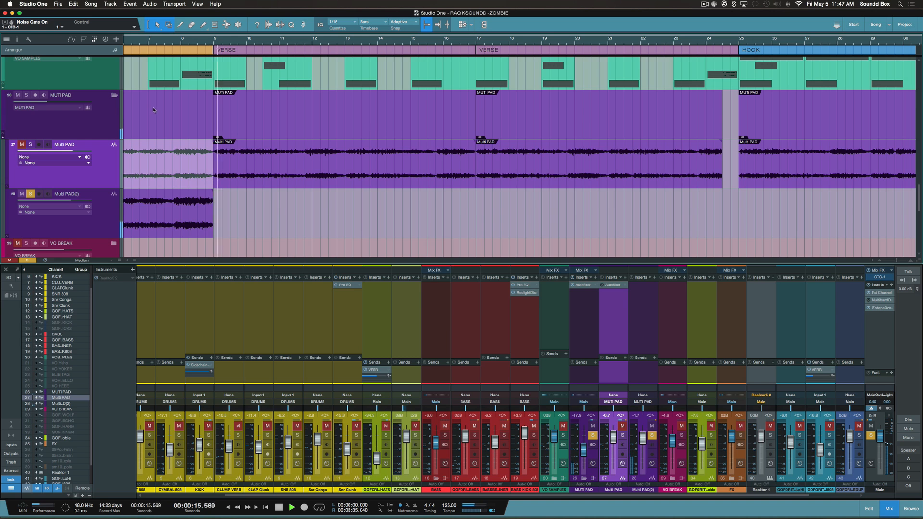
key("space")
left_click(112, 214)
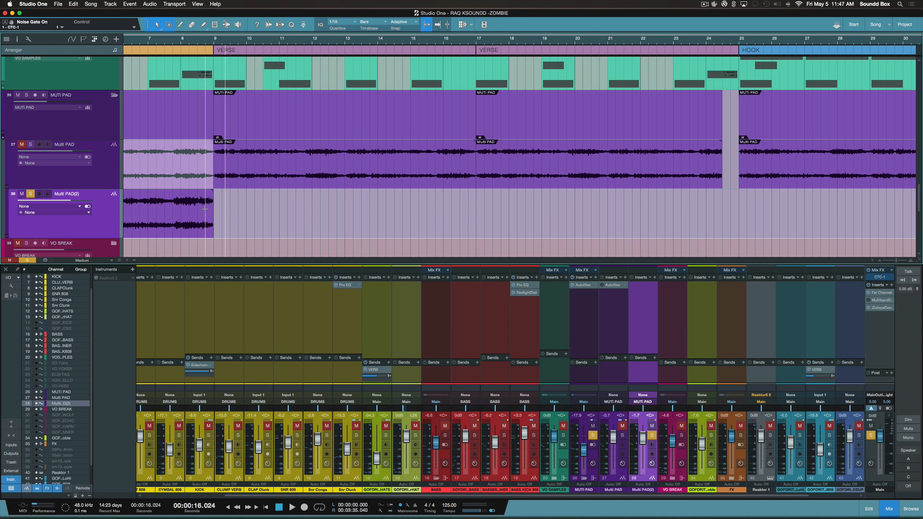
Send the intro's Multi PAD(3) audio event to a new SampleOne instrument
scroll(180, 216, "left", 5)
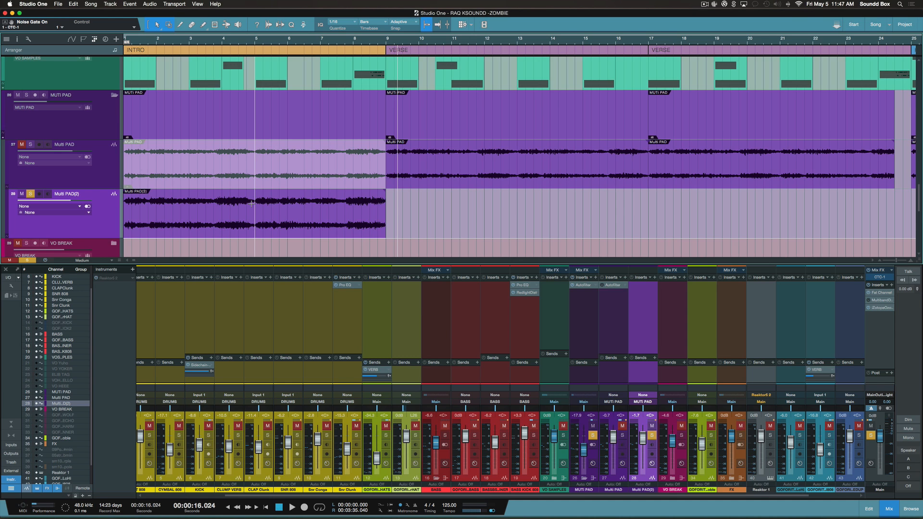
left_click(290, 226)
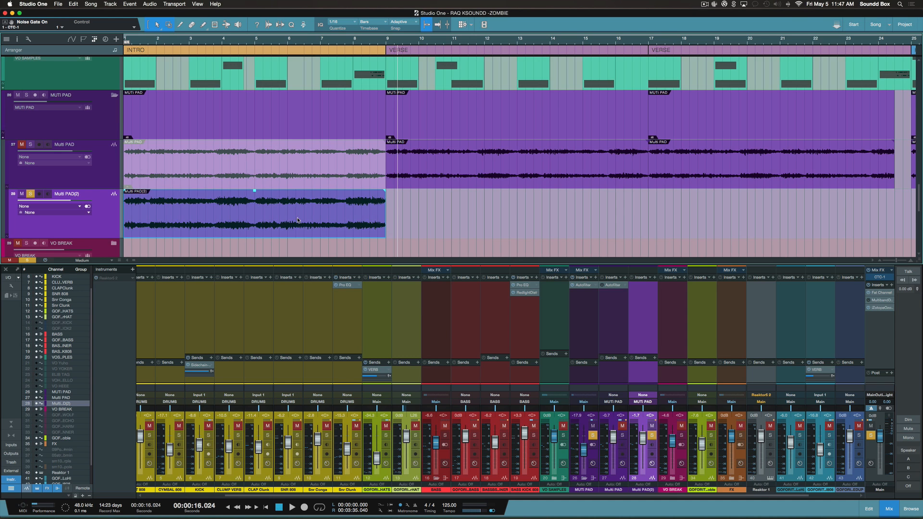
right_click(298, 221)
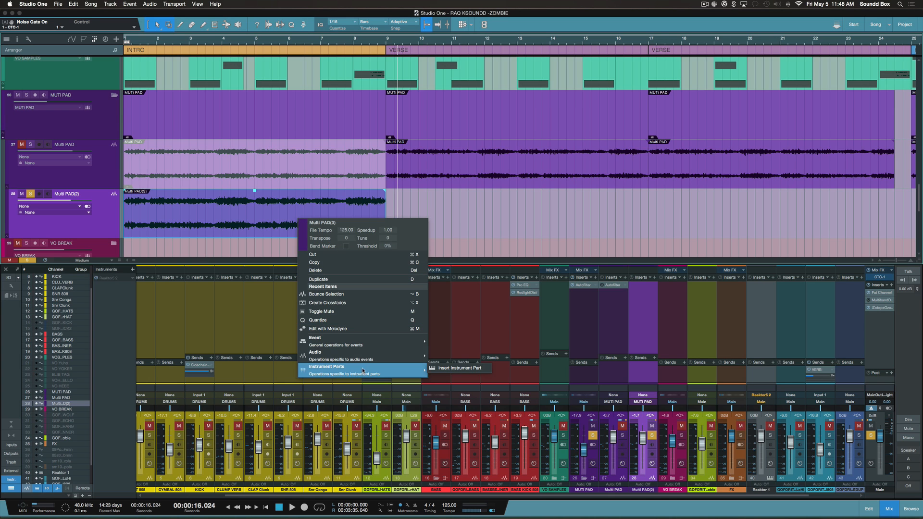
mouse_move(363, 359)
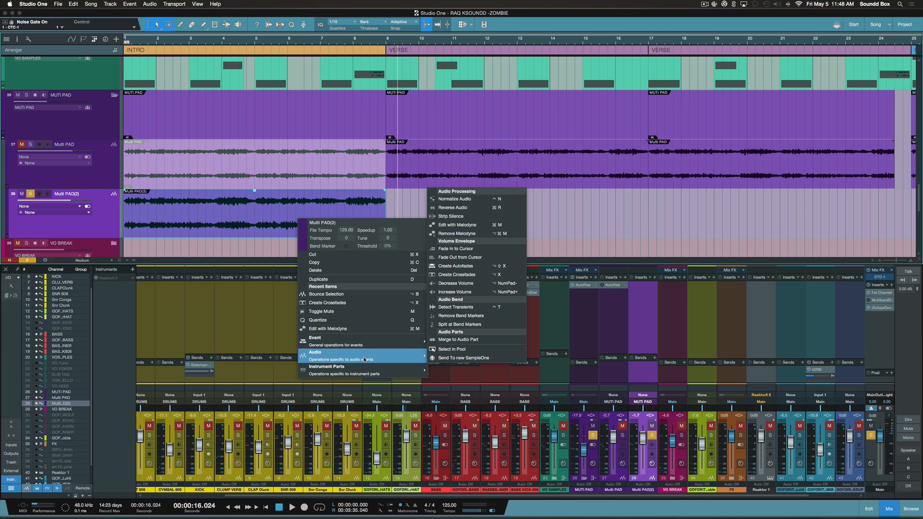
left_click(494, 358)
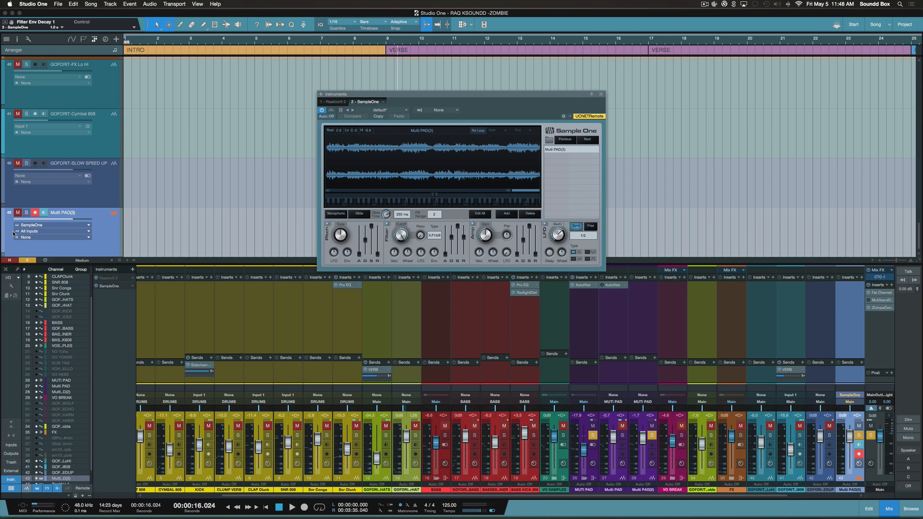
Solo the new SampleOne track, move its instrument window clear of the intro area, and place the playback cursor at the first verse
left_click(18, 213)
left_click(27, 213)
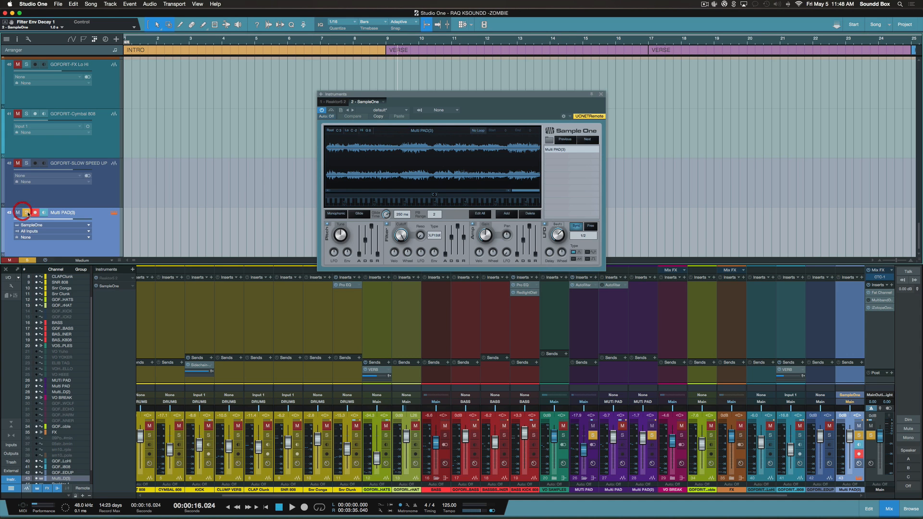
left_click(35, 213)
left_click(36, 213)
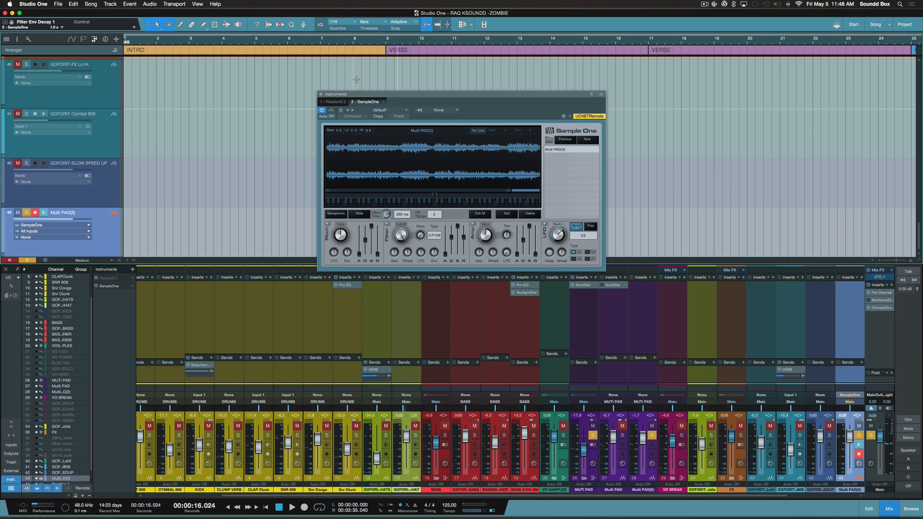
left_click_drag(375, 94, 583, 83)
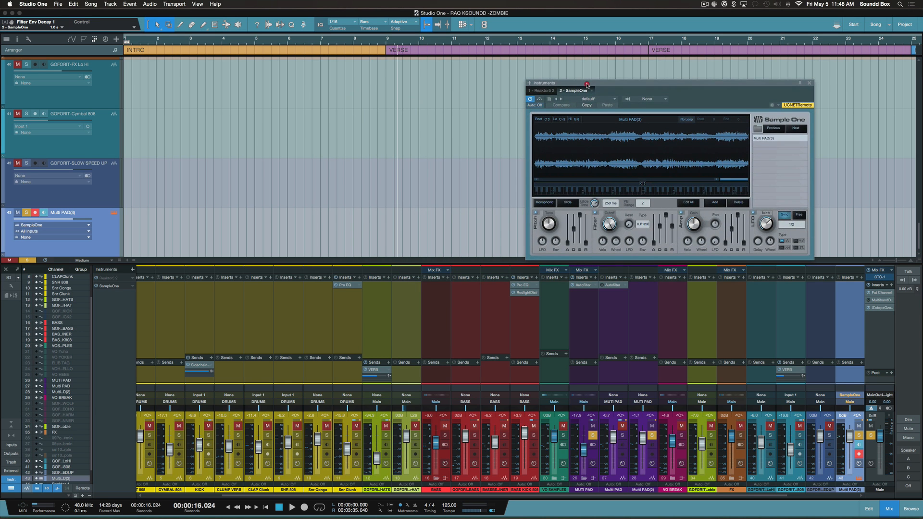
left_click(385, 44)
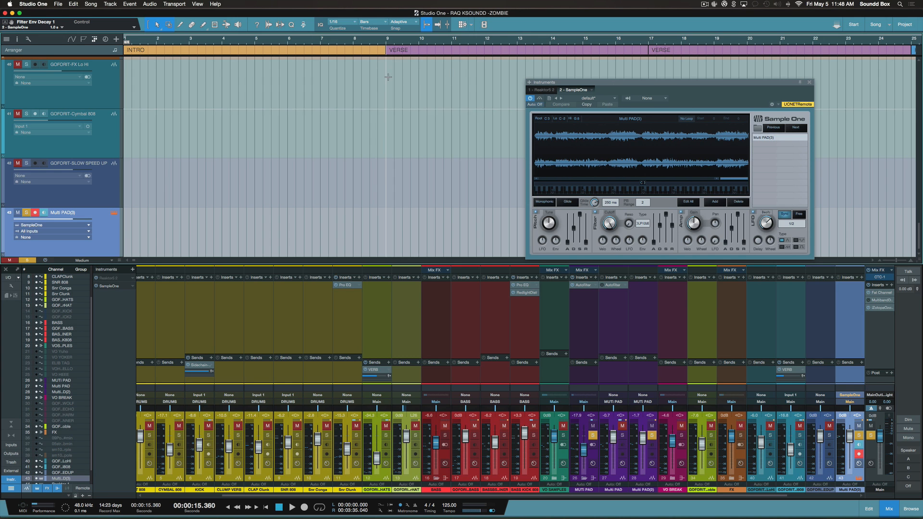
Set the SampleOne pitch bend range to 24 semitones
scroll(388, 77, "right", 3)
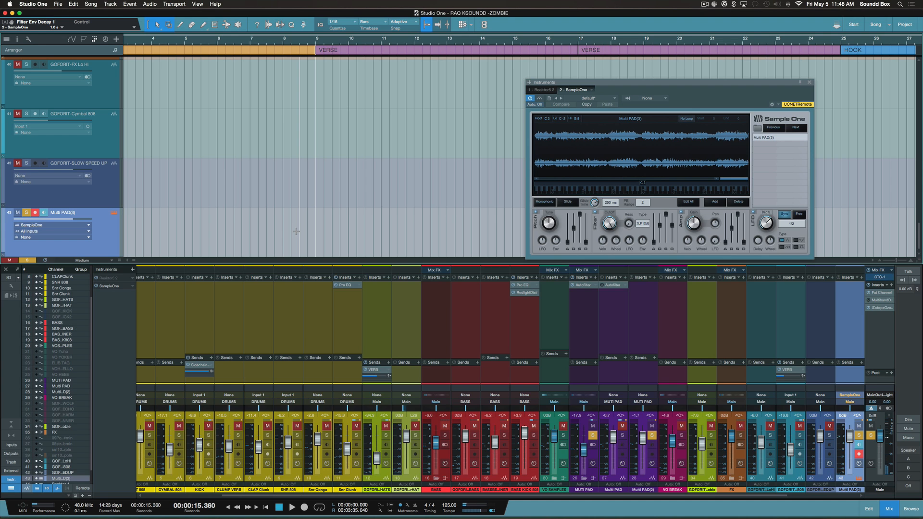
scroll(357, 159, "down", 1)
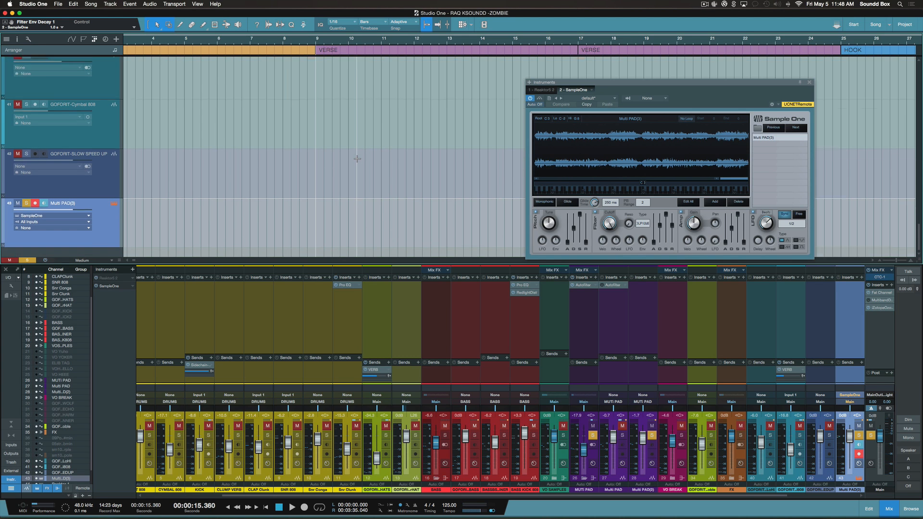
scroll(357, 159, "down", 1)
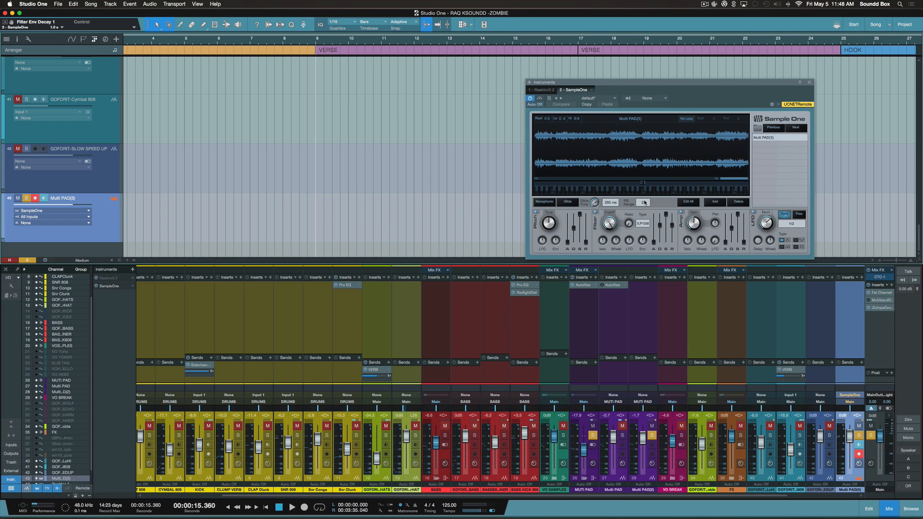
left_click(645, 202)
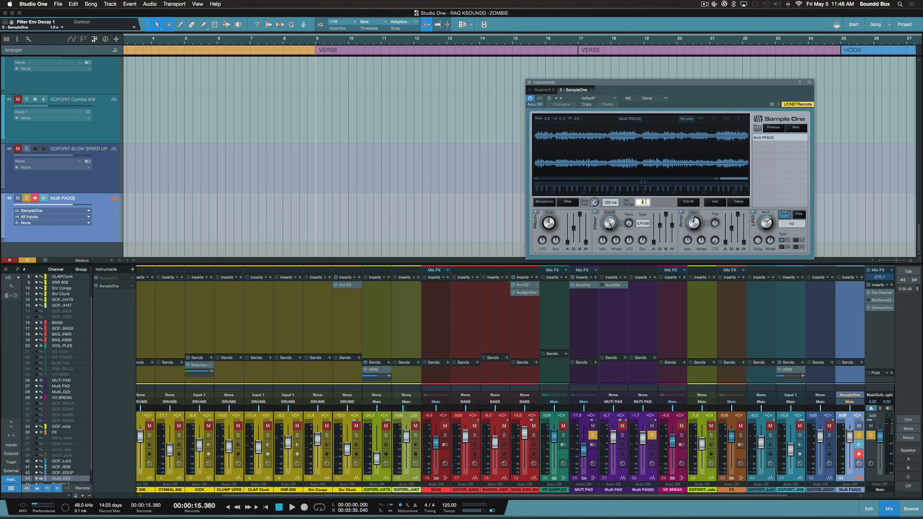
type("24")
key("Return")
Undo the creation of the SampleOne track, return to the Multi PAD(2) track, and close the instrument window
key("super+z")
scroll(255, 111, "up", 10)
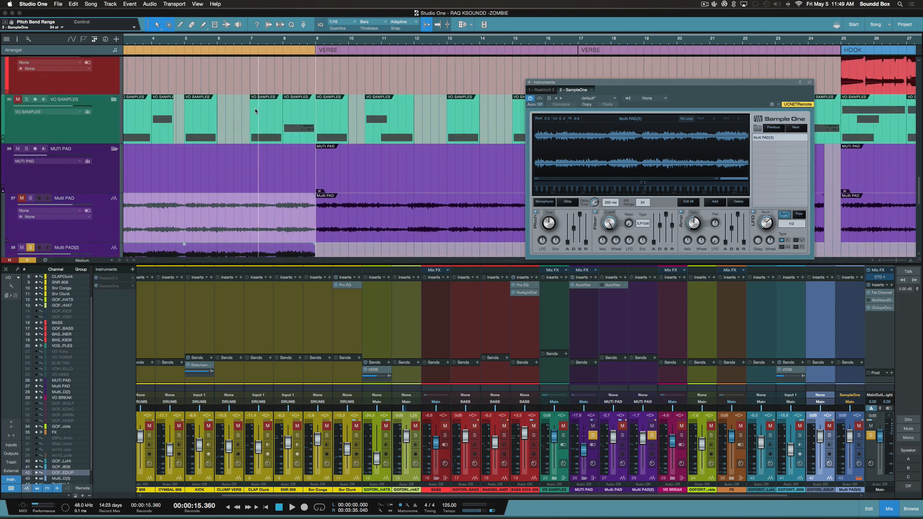
scroll(255, 111, "down", 1)
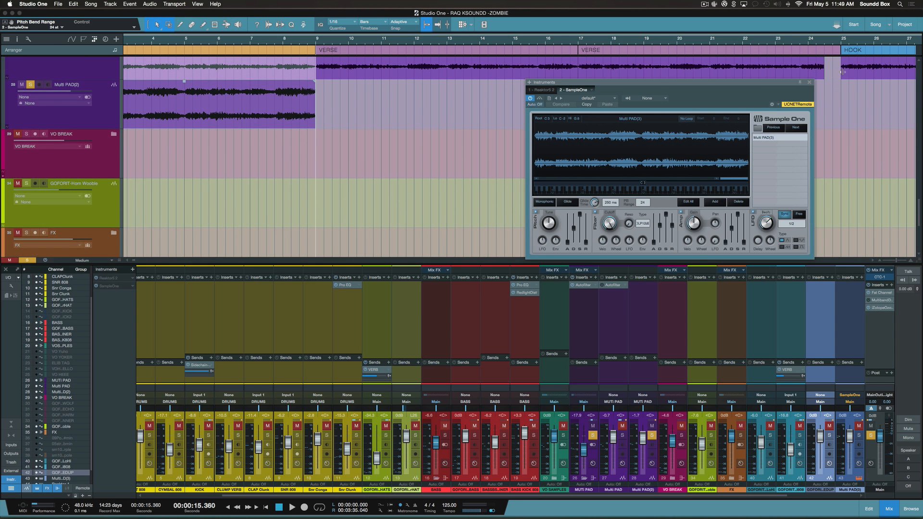
left_click(809, 82)
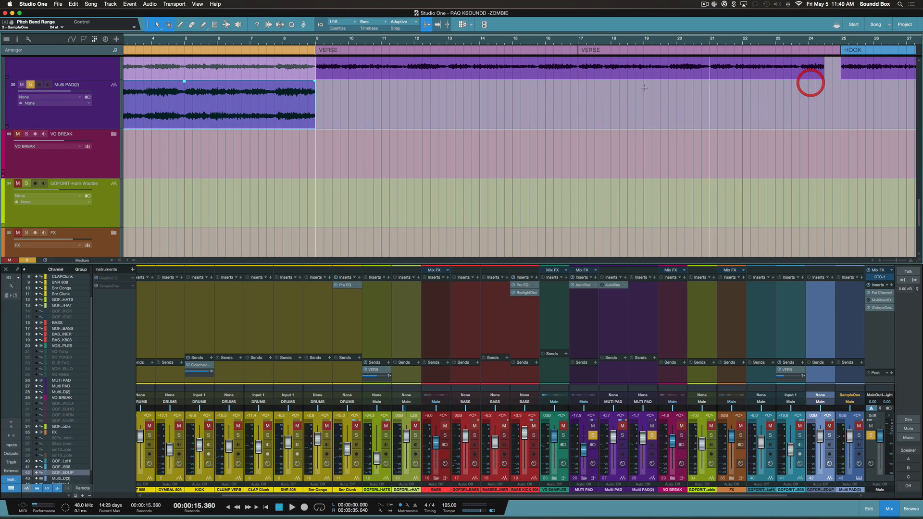
Examine where the Multi PAD and Multi PAD(2) events sit across the whole song, using the small track height
scroll(196, 96, "left", 1)
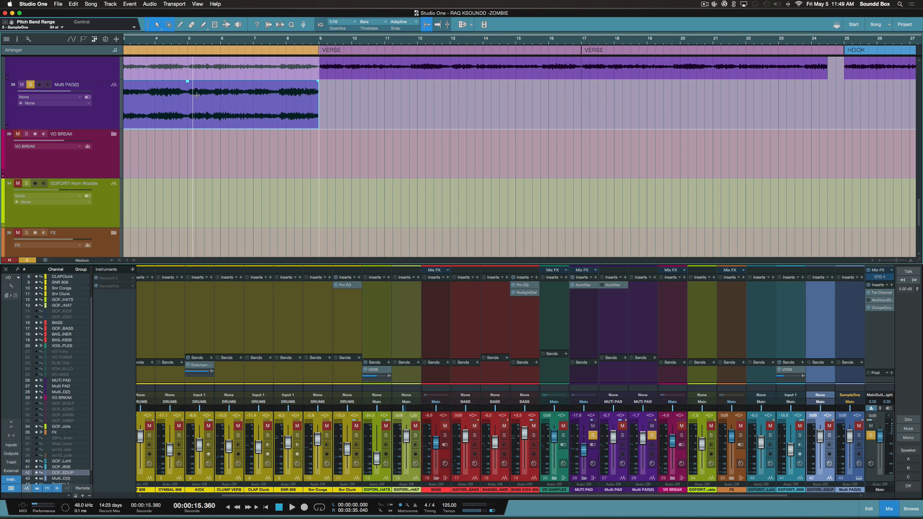
scroll(196, 96, "left", 2)
scroll(197, 96, "down", 5)
scroll(202, 96, "up", 5)
scroll(202, 96, "right", 2)
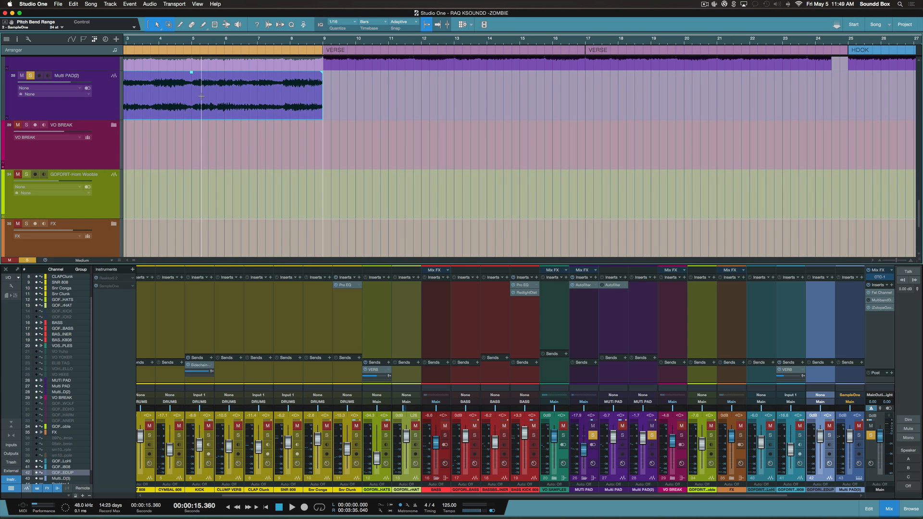
key("w")
key("w")
key("w")
key("shift+w")
key("shift+w")
key("shift+w")
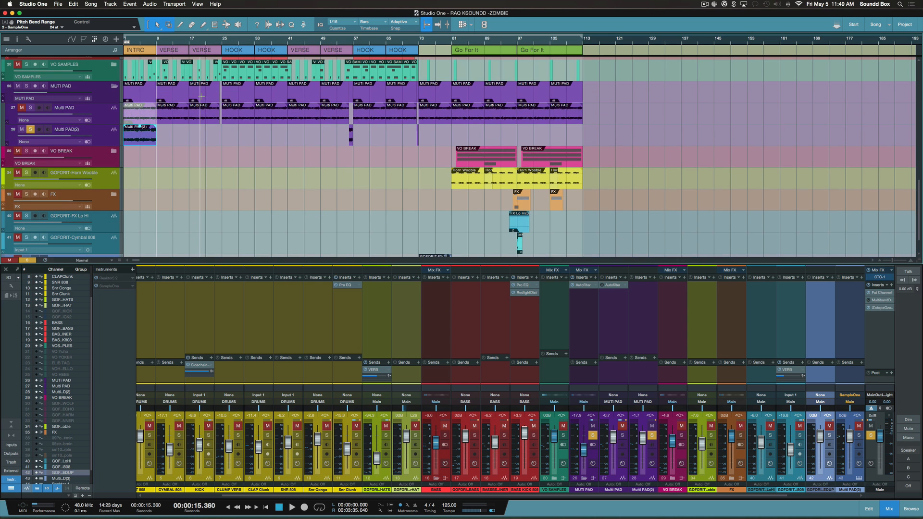
key("shift+w")
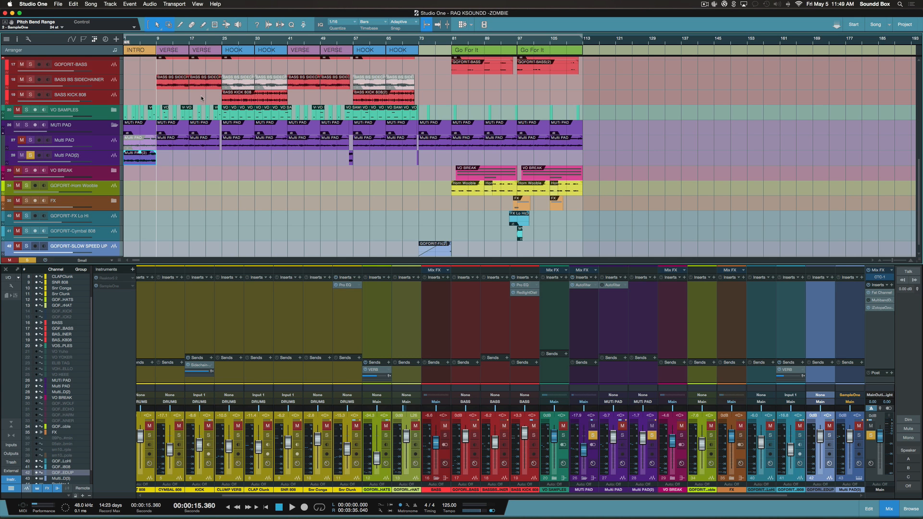
scroll(205, 159, "down", 1)
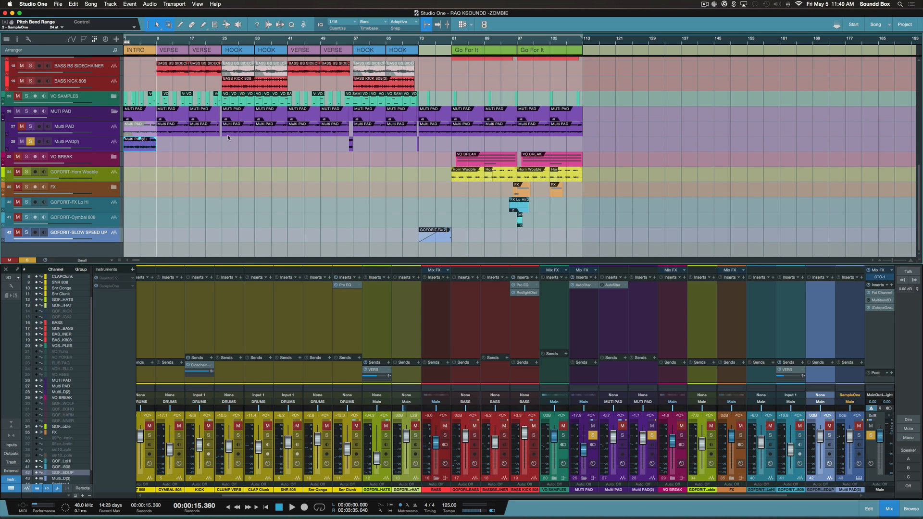
scroll(190, 140, "up", 1)
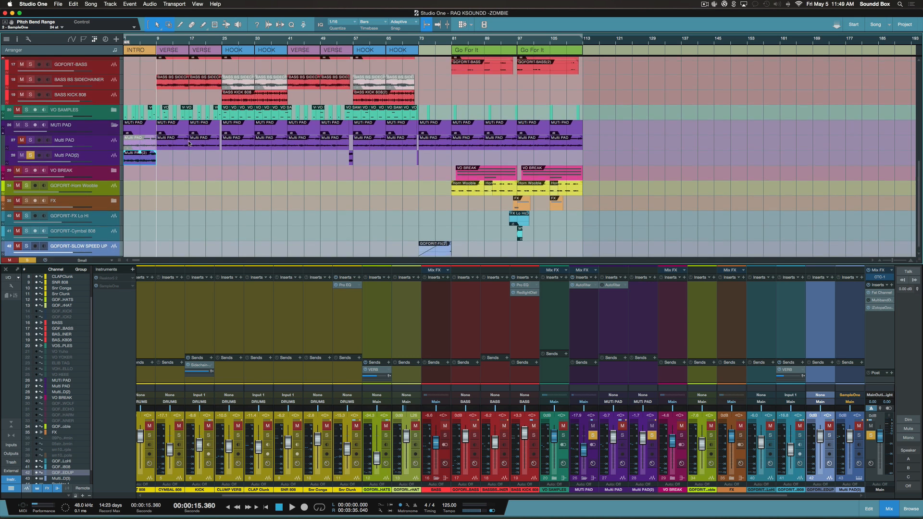
scroll(189, 143, "down", 1)
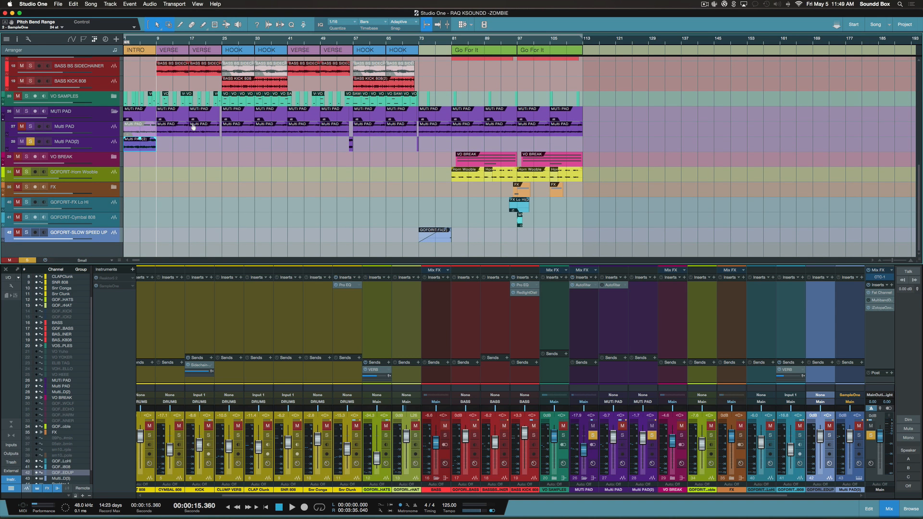
Clear the Multi PAD(2) solo and review the bass and drum tracks while the full mix plays through the second verse
left_click(30, 141)
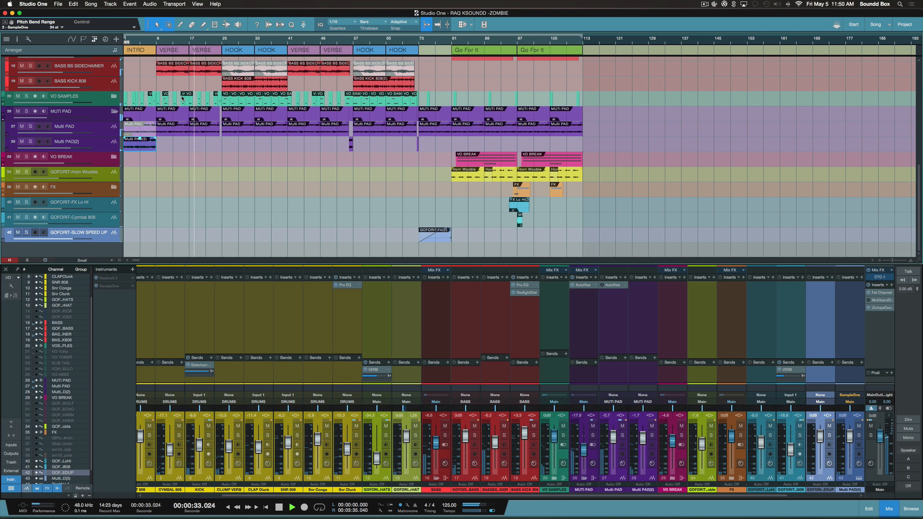
scroll(183, 98, "up", 7)
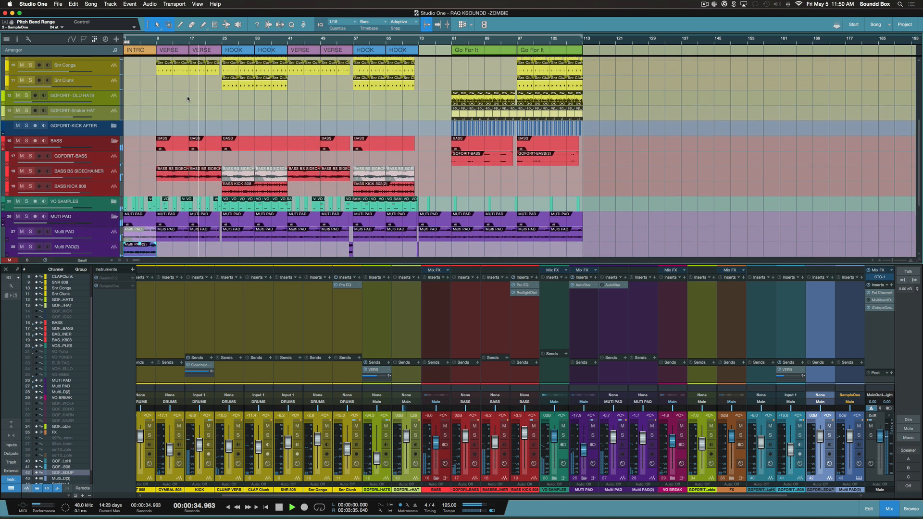
scroll(187, 98, "up", 3)
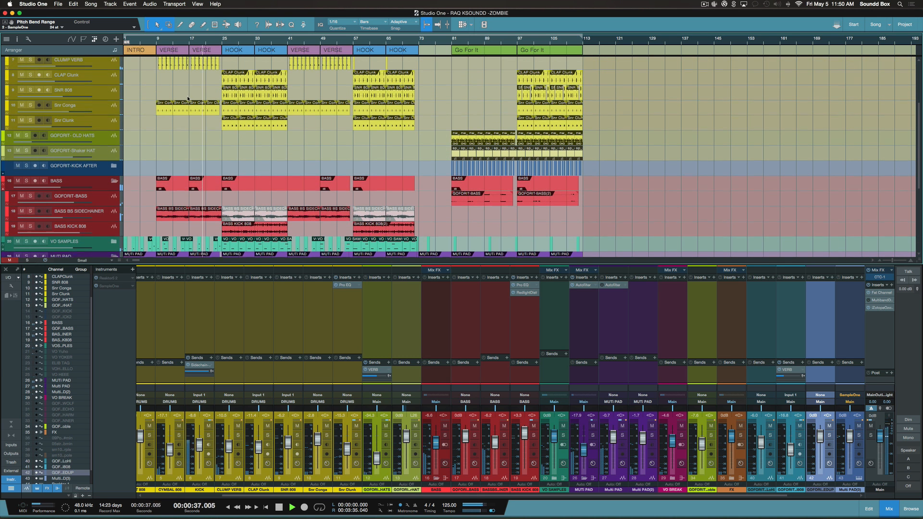
scroll(187, 98, "up", 6)
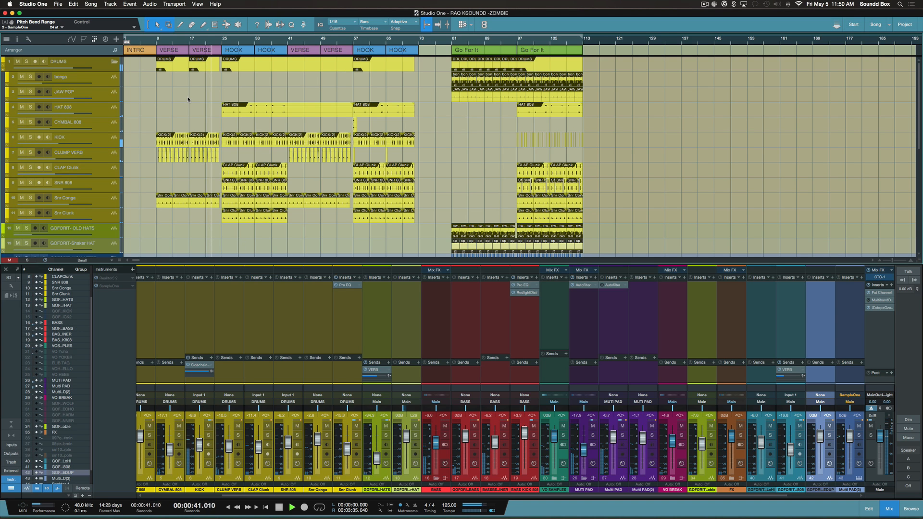
scroll(203, 110, "down", 1)
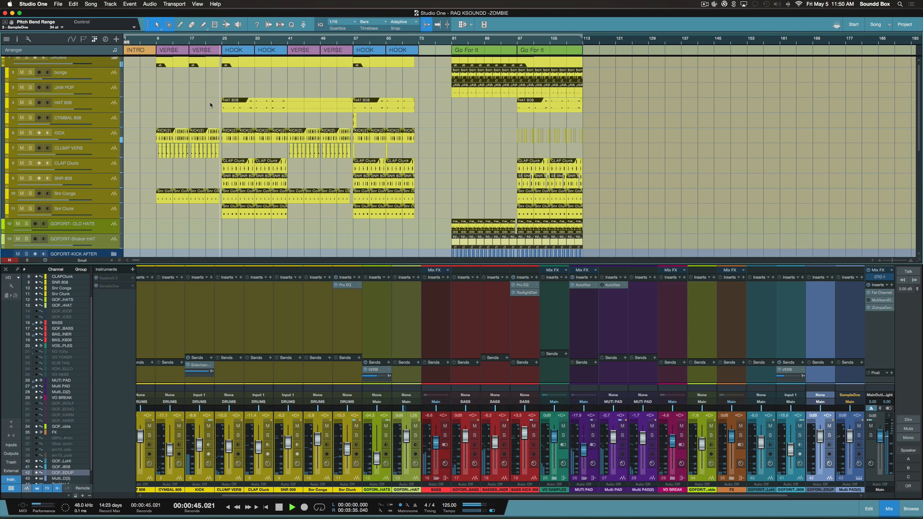
Examine the drum events up close at the change from the second verse into the hook at bar 25 during playback
scroll(216, 110, "right", 1)
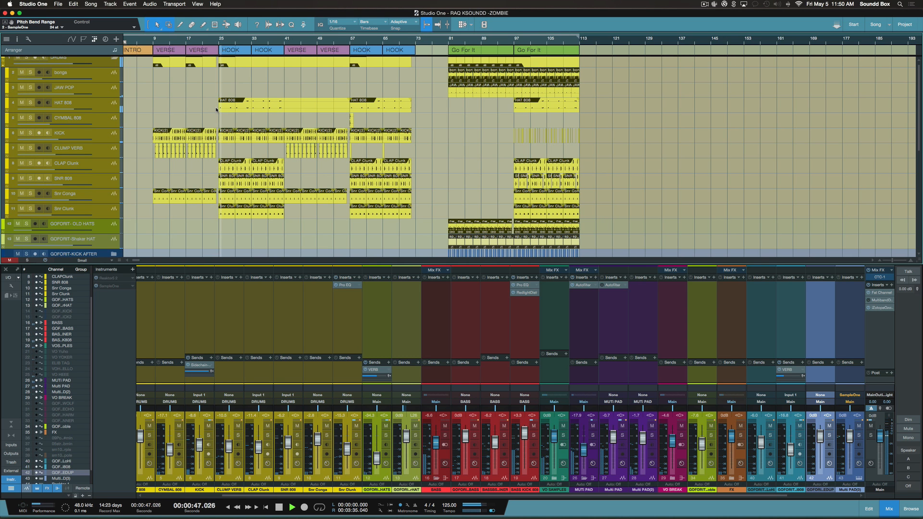
key("e")
key("e")
key("e")
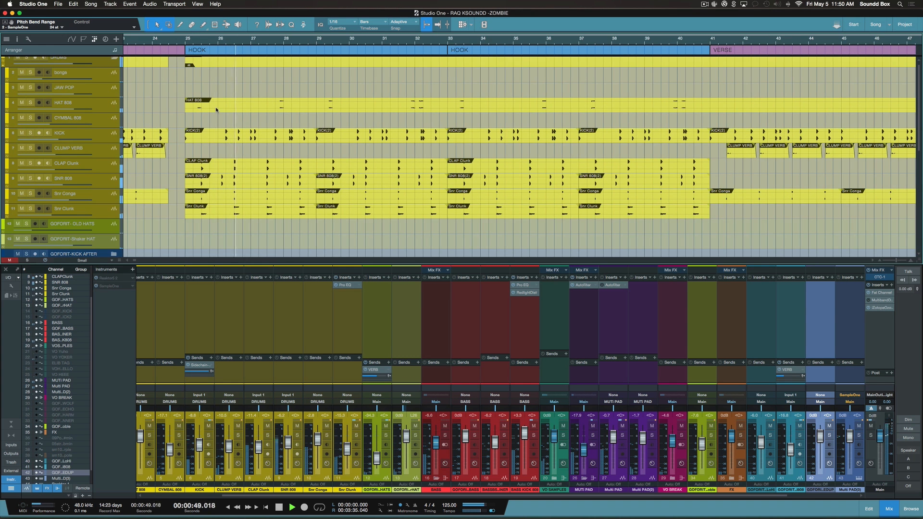
scroll(216, 109, "left", 5)
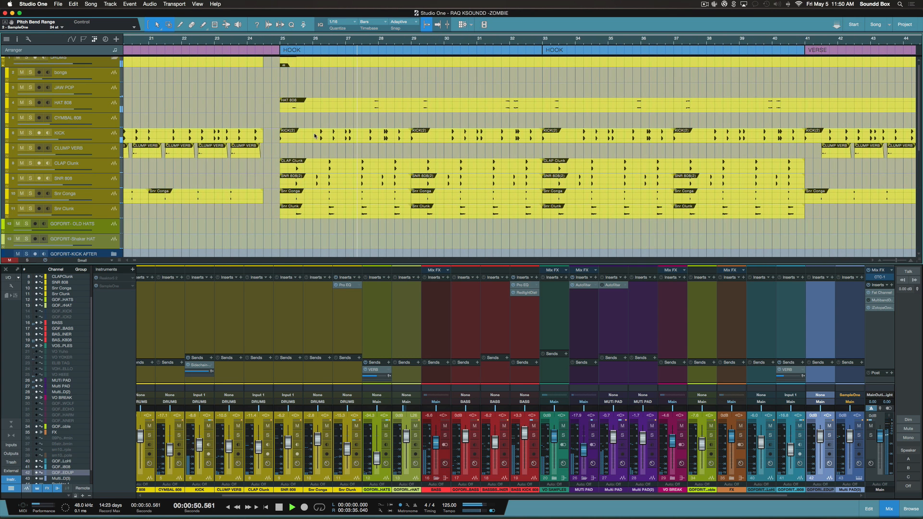
Stop playback, select the KICK event at the end of the second verse, and compare the drum, bass and pad events around it
key("space")
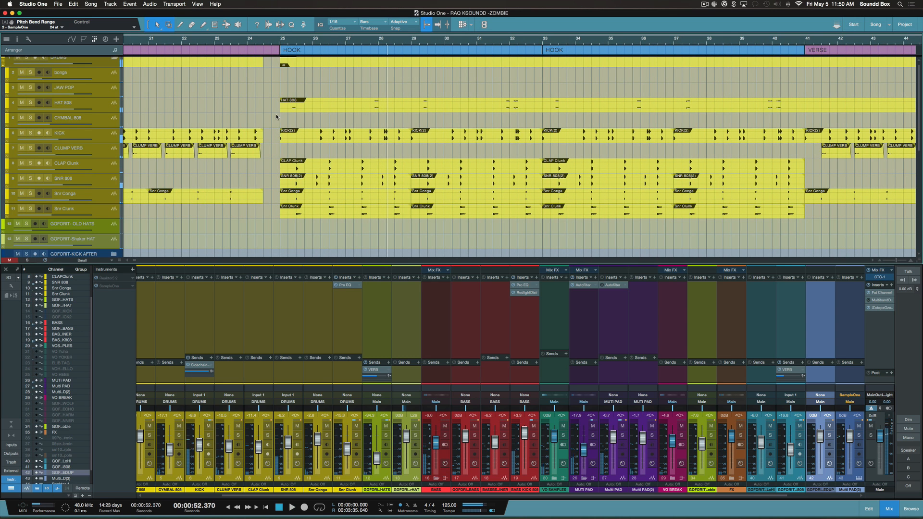
left_click(260, 139)
mouse_move(260, 140)
left_mouse_down()
mouse_move(278, 143)
mouse_move(261, 143)
left_mouse_up()
scroll(256, 122, "down", 10)
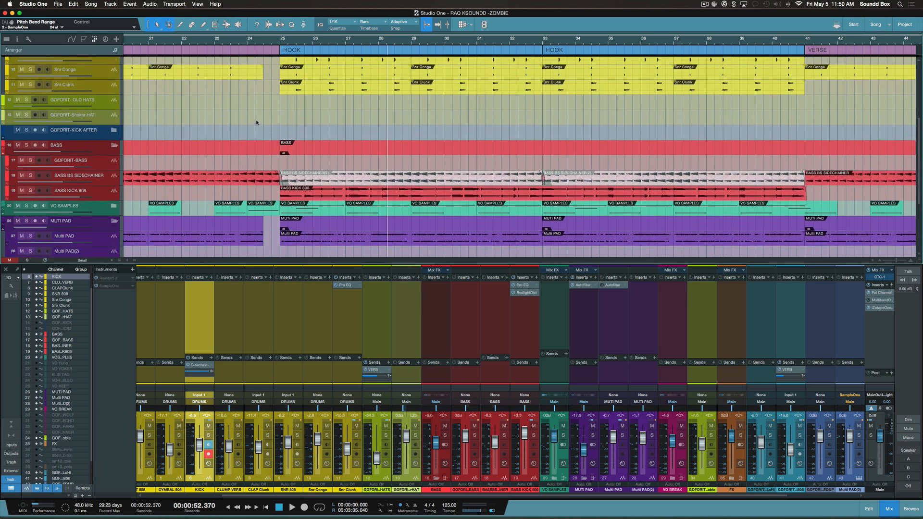
scroll(256, 122, "up", 10)
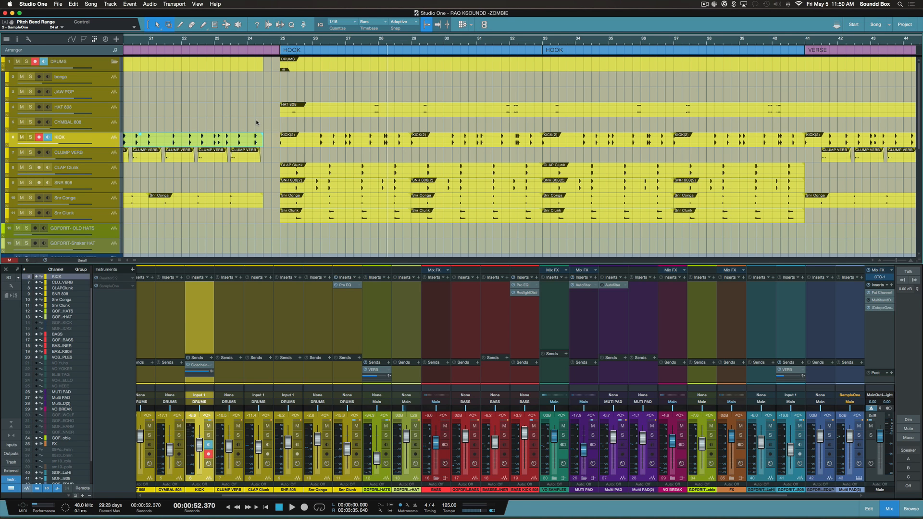
Play from about bar 23.5 through the verse-to-hook change and review the drum and bass tracks
left_click(233, 45)
key("space")
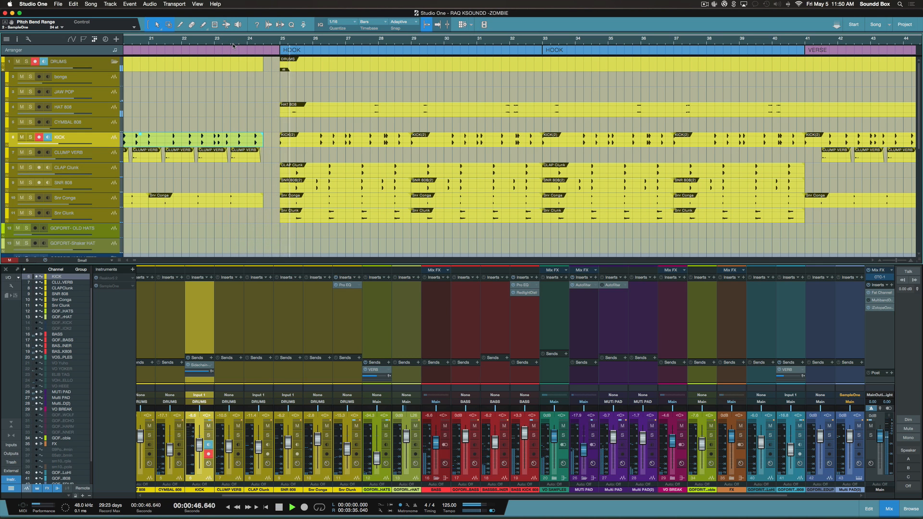
scroll(278, 164, "down", 2)
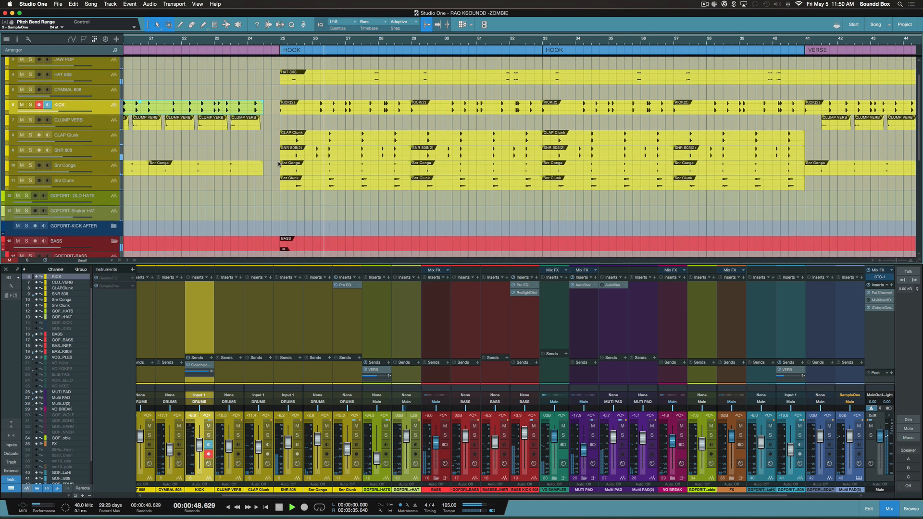
scroll(269, 149, "down", 6)
scroll(258, 134, "up", 8)
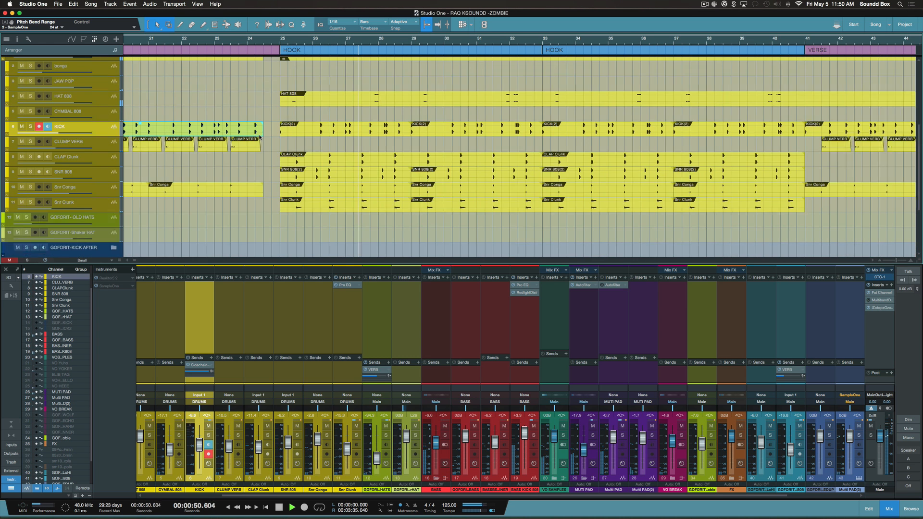
scroll(260, 136, "up", 1)
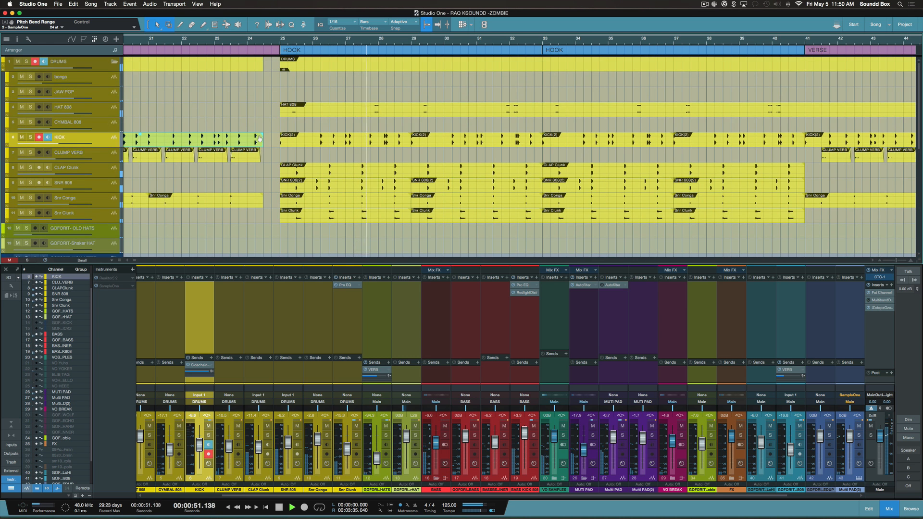
Disarm recording and monitoring on the KICK track, deselect its event, and stop playback
left_click(40, 138)
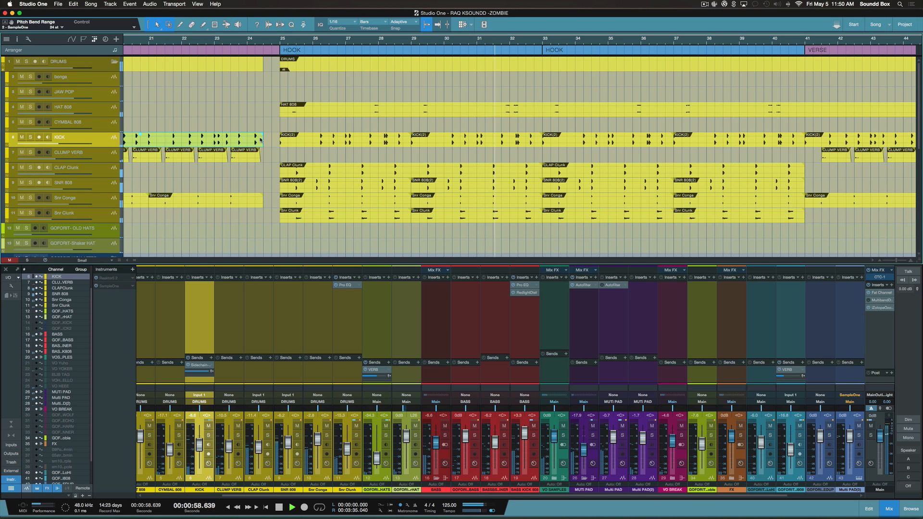
left_click(269, 97)
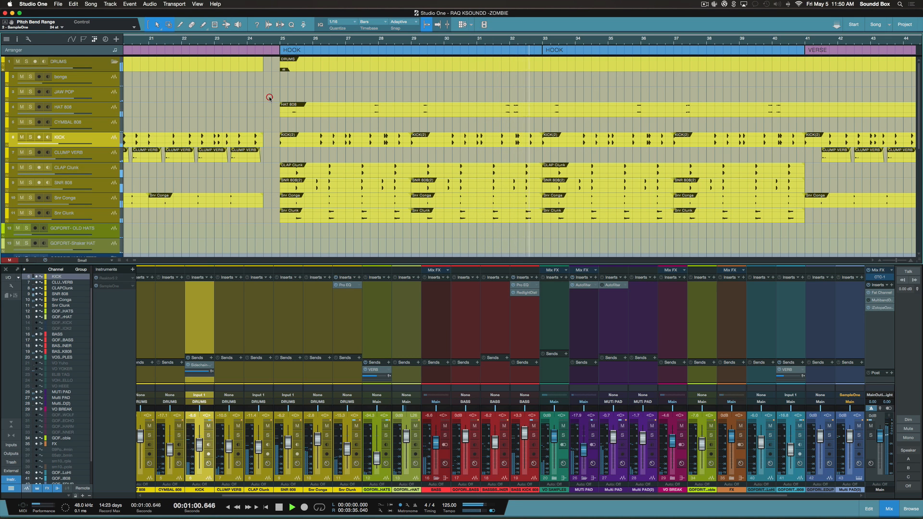
key("space")
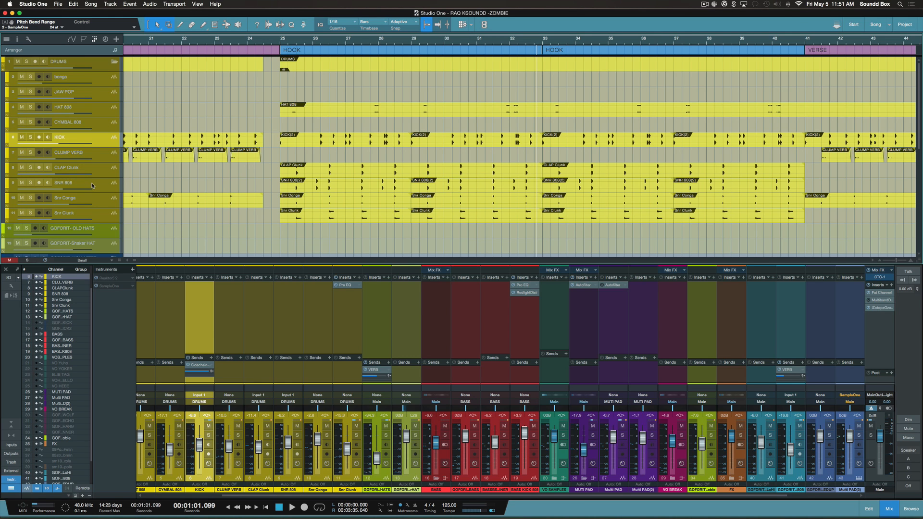
Set the playhead to bar 25 and examine the hook's snare, bass, vocal sample and pad tracks
scroll(97, 186, "down", 2)
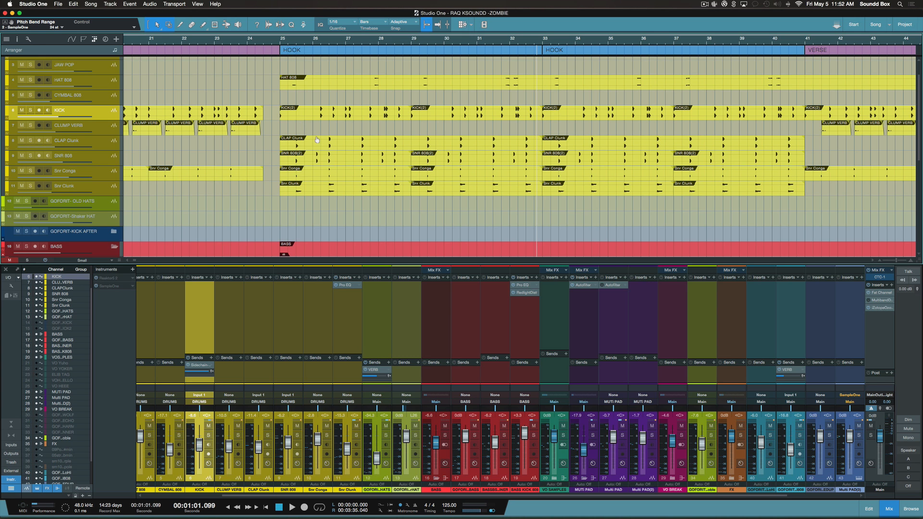
scroll(317, 134, "down", 4)
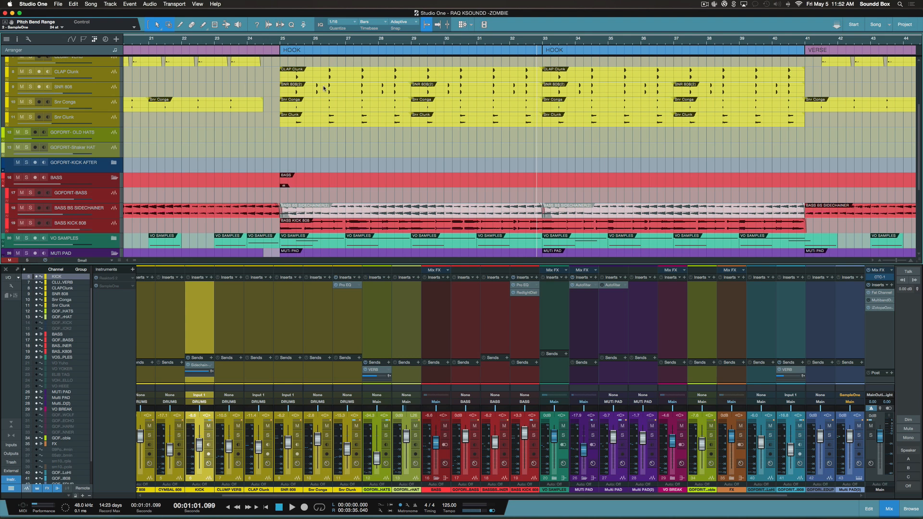
left_click(280, 39)
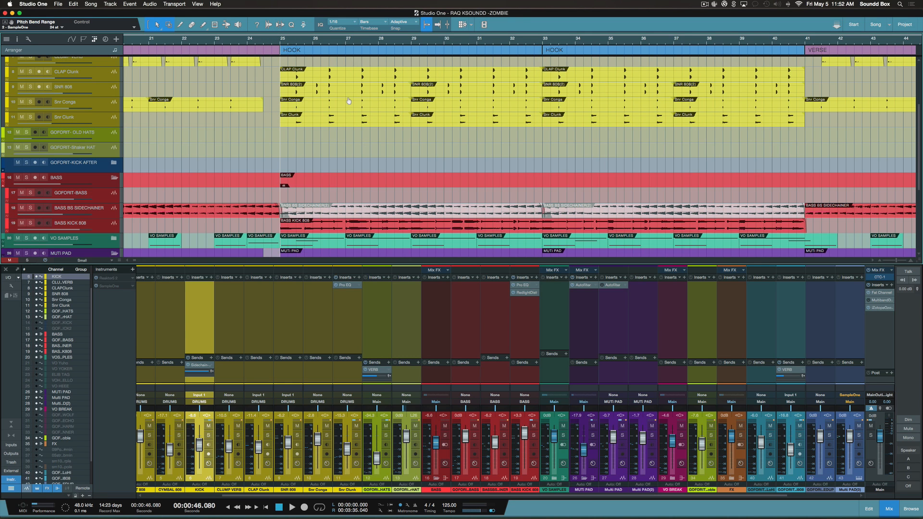
scroll(348, 103, "down", 7)
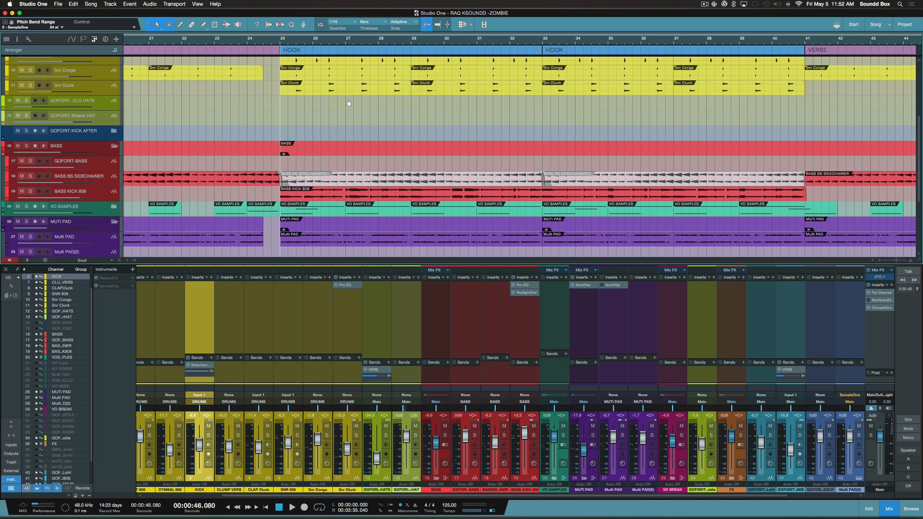
scroll(348, 101, "down", 2)
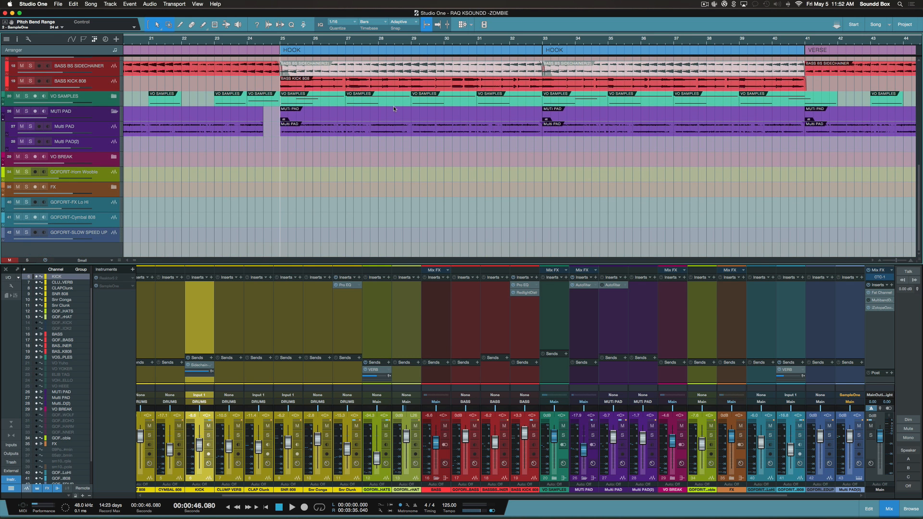
scroll(393, 108, "down", 8)
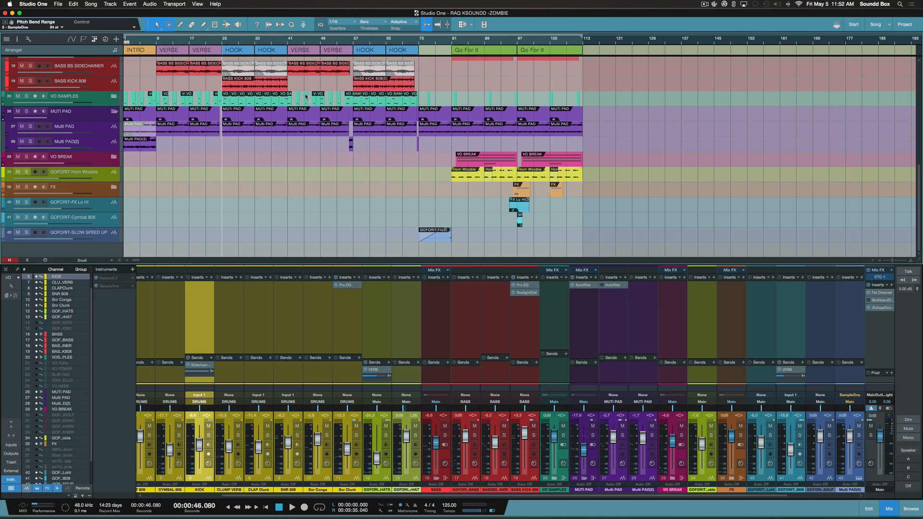
Play the song from bar 39 into the next verse and review its bass and drum tracks
scroll(308, 101, "up", 4)
left_click(279, 44)
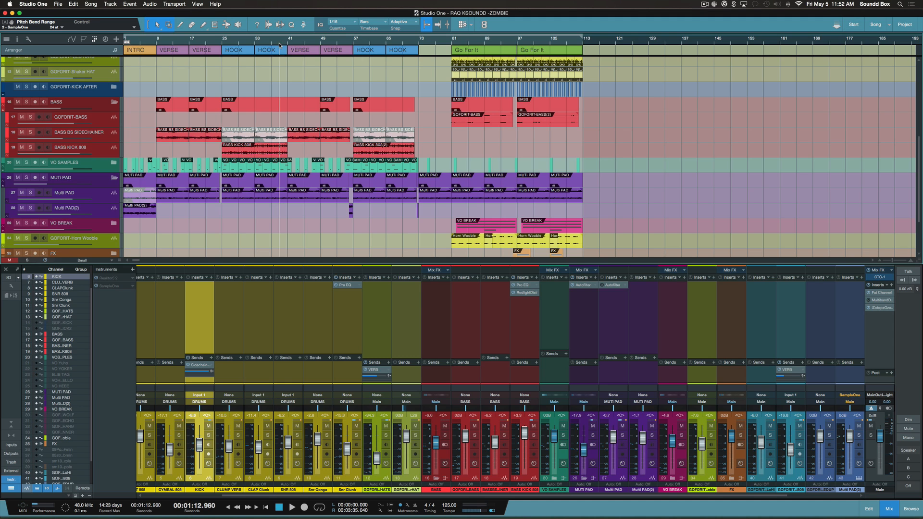
key("space")
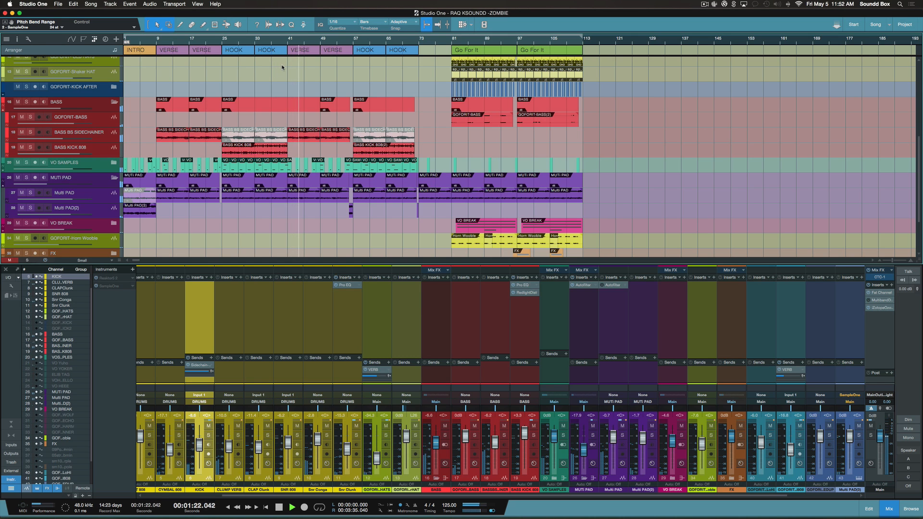
scroll(282, 67, "up", 4)
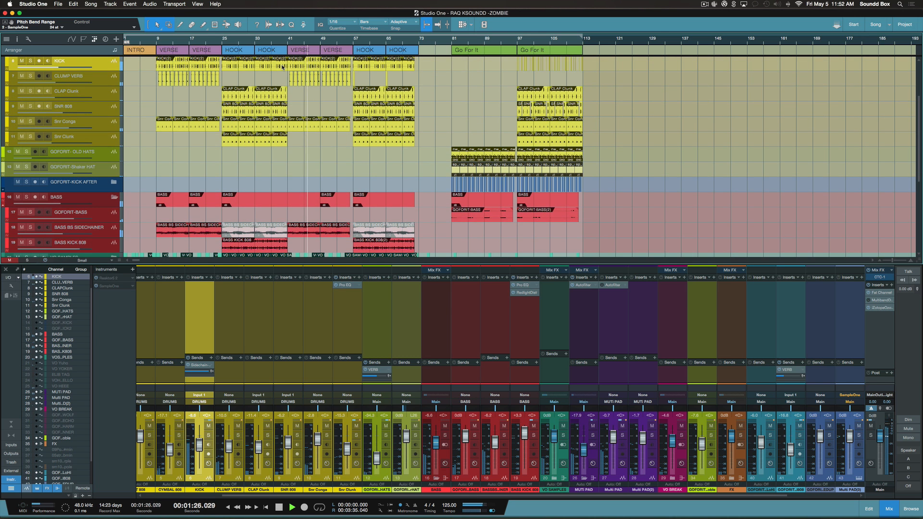
scroll(282, 67, "up", 4)
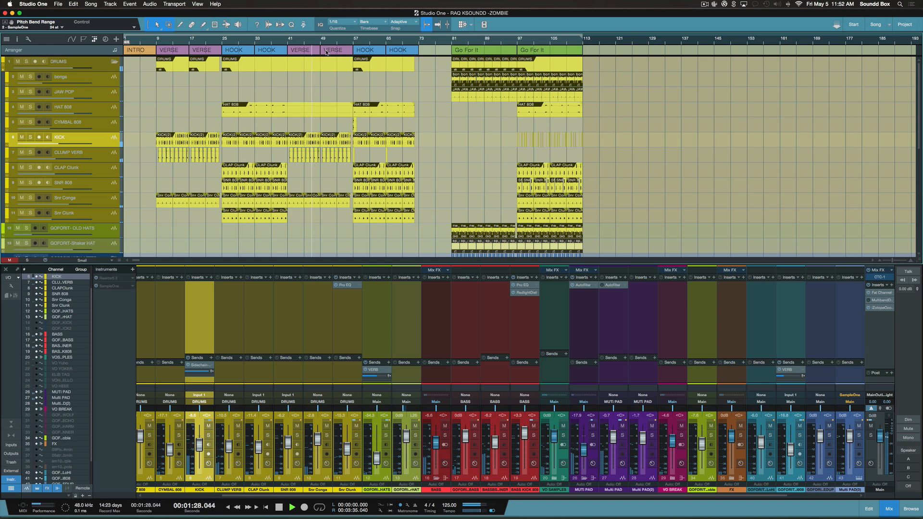
Follow the later hooks and the break before the Go For It section, examining the drum, bass and pad tracks during playback
scroll(326, 58, "down", 2)
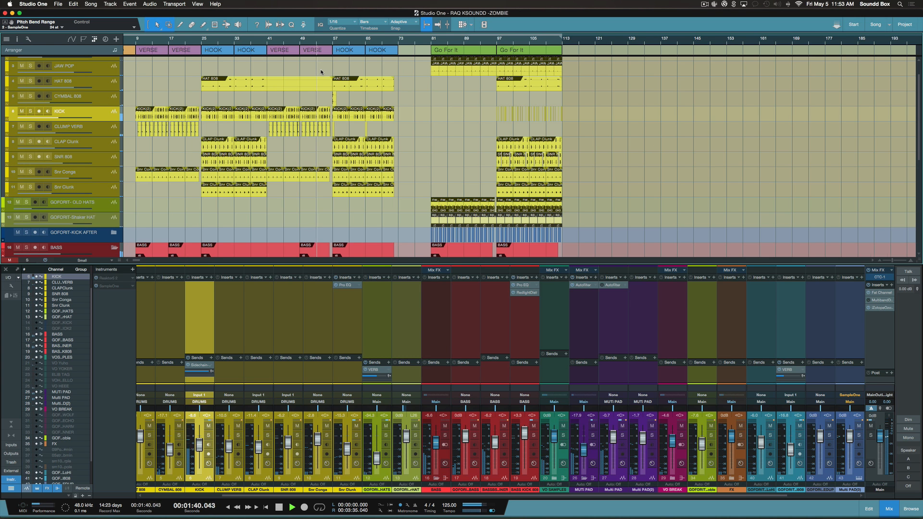
scroll(321, 72, "right", 2)
scroll(321, 72, "down", 3)
scroll(321, 72, "right", 1)
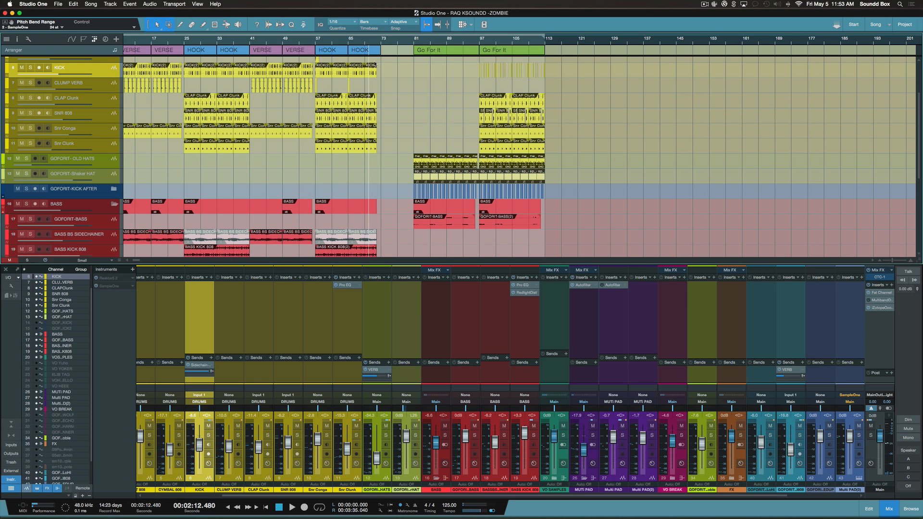
scroll(376, 65, "up", 5)
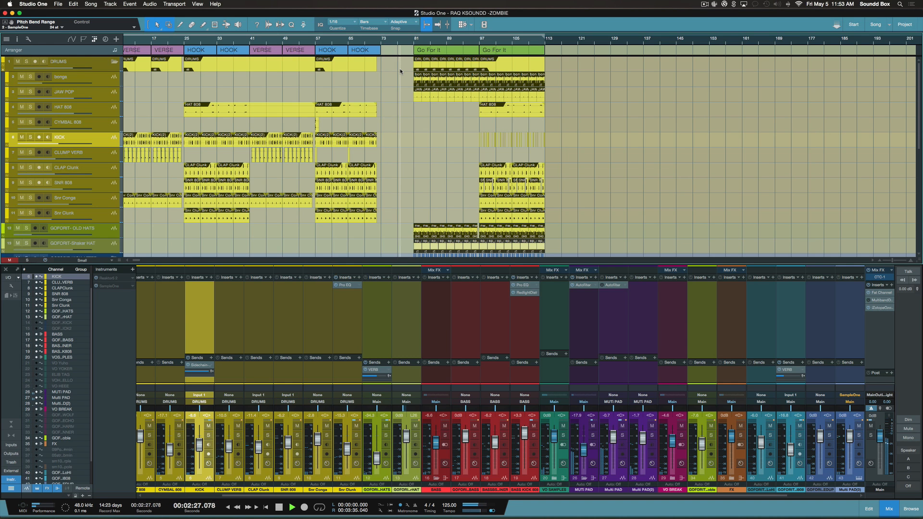
scroll(400, 76, "down", 10)
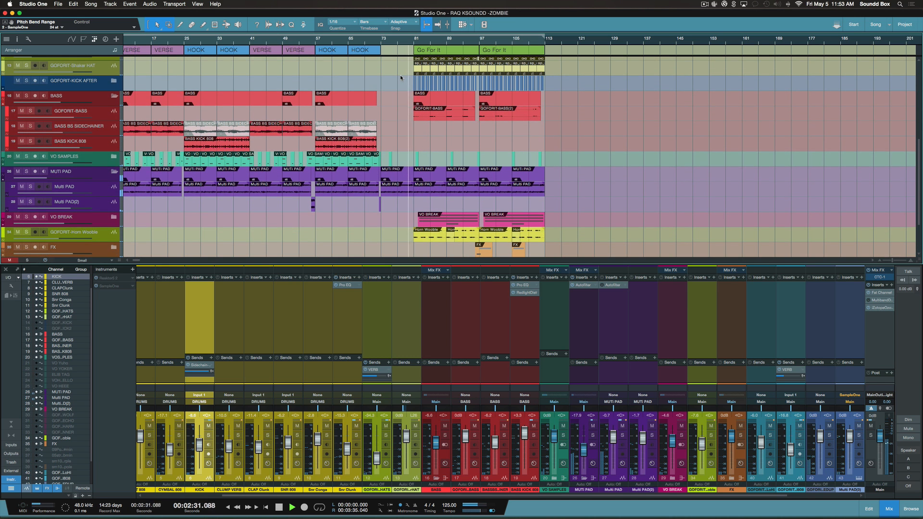
scroll(400, 76, "up", 5)
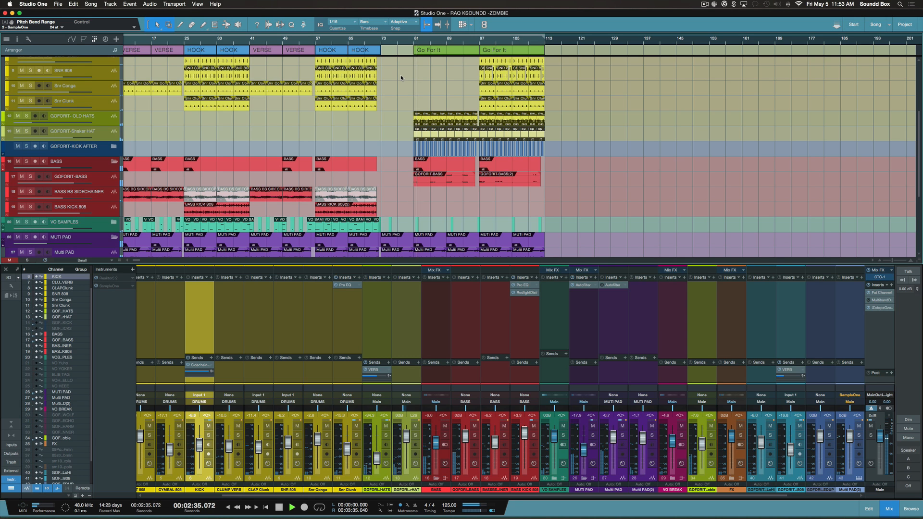
Stop playback and set the playhead to bar 79, showing the break before the Go For It section up close
key("space")
left_click(406, 44)
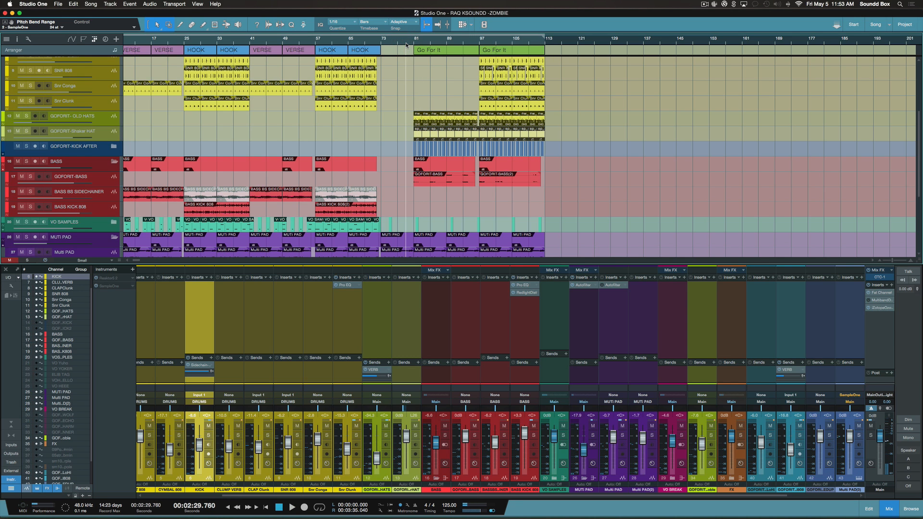
key("shift+e")
key("shift+e")
key("e")
key("e")
key("e")
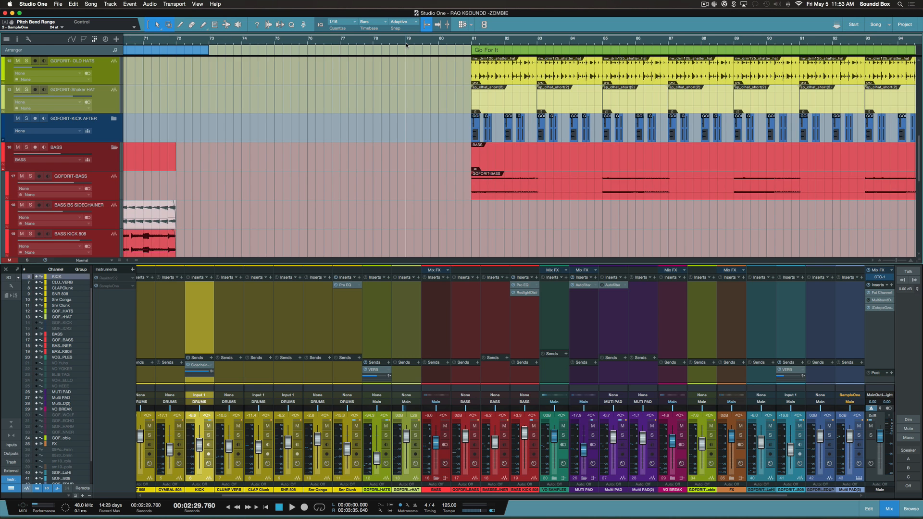
key("w")
key("w")
key("w")
key("w")
key("w")
key("w")
key("w")
key("w")
key("w")
key("w")
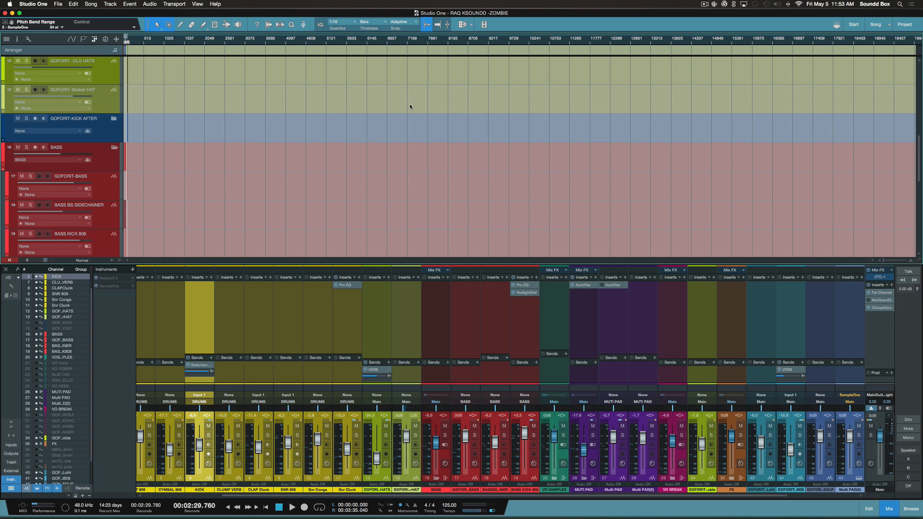
key("e")
key("e")
key("e")
key("e")
key("e")
key("e")
key("e")
key("e")
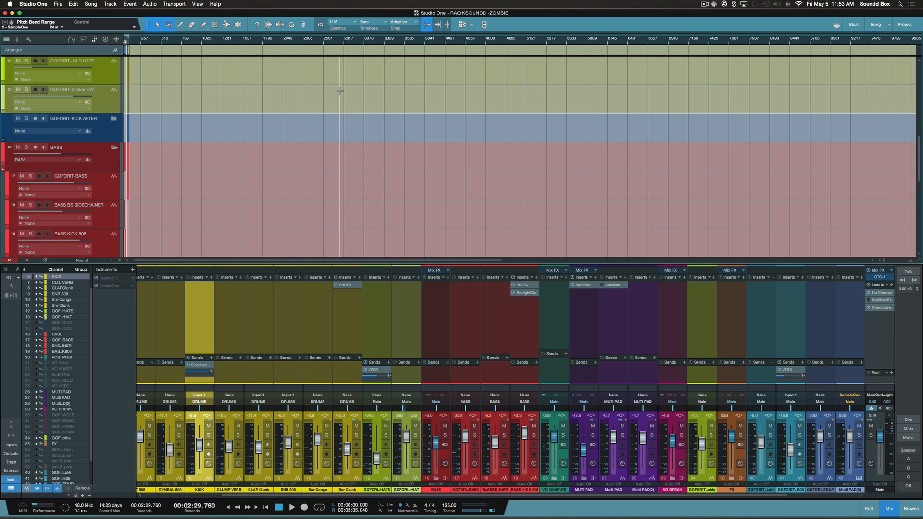
key("e")
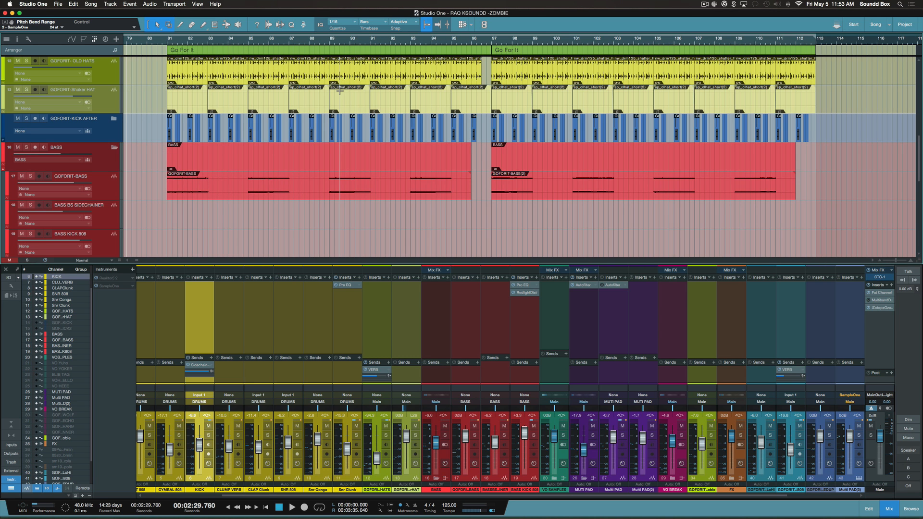
Bring the break from bar 73 to 81 into view and select the GOFORIT-SLOW SPEED UP track
scroll(340, 90, "left", 5)
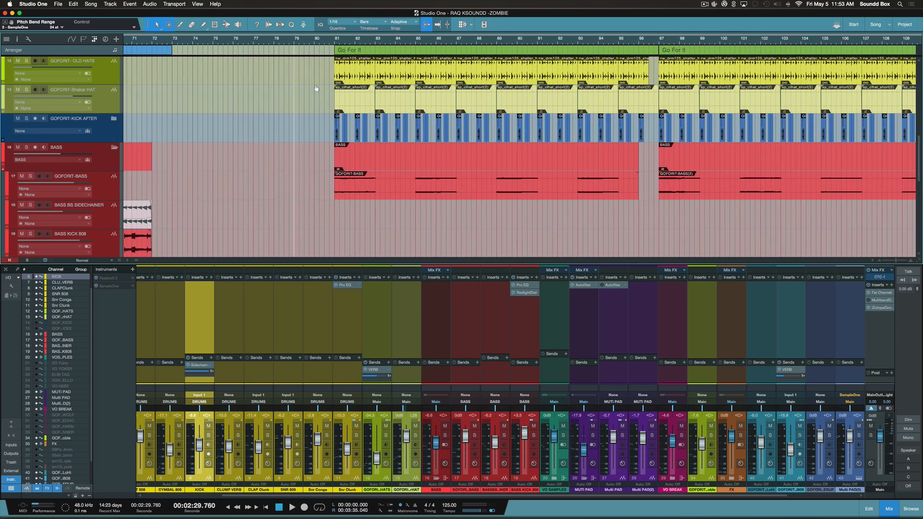
scroll(269, 64, "down", 10)
scroll(269, 64, "down", 4)
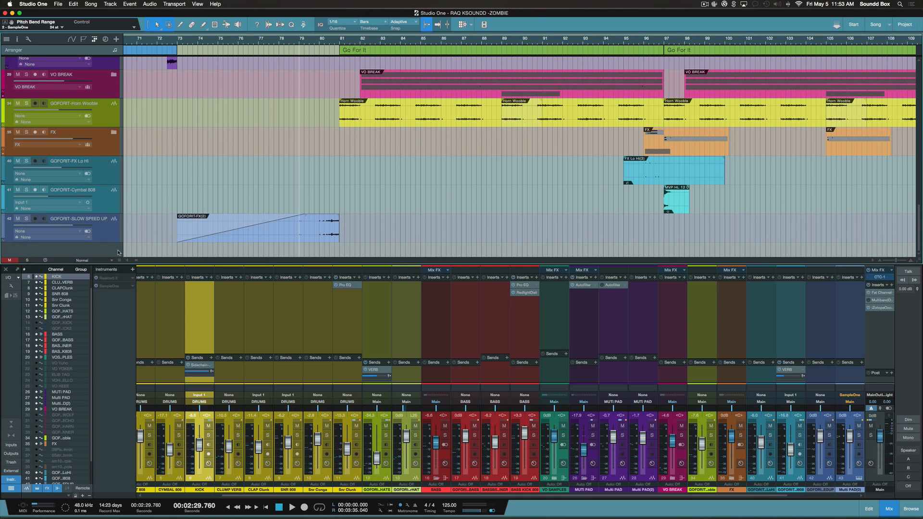
left_click(106, 237)
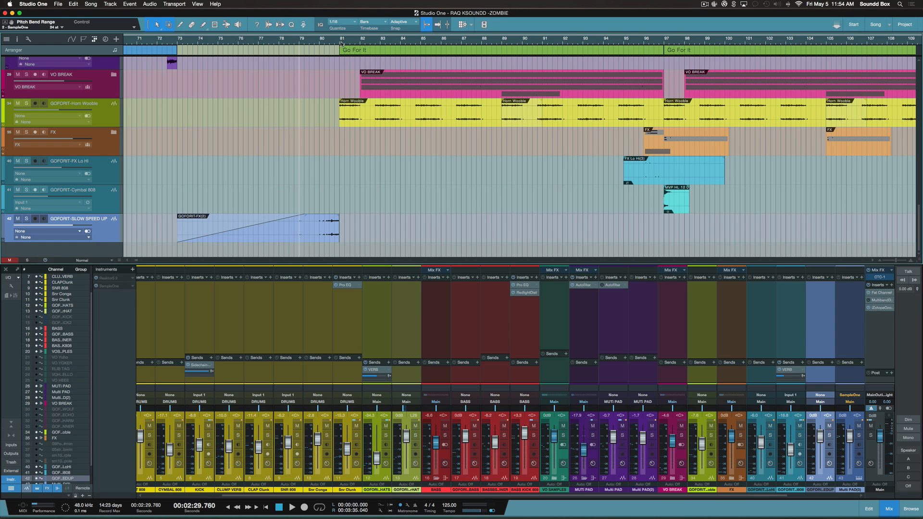
Play the Go For It section from bar 81 and toggle solo on the GOFORIT-Horn Wooble track
left_click(340, 43)
key("space")
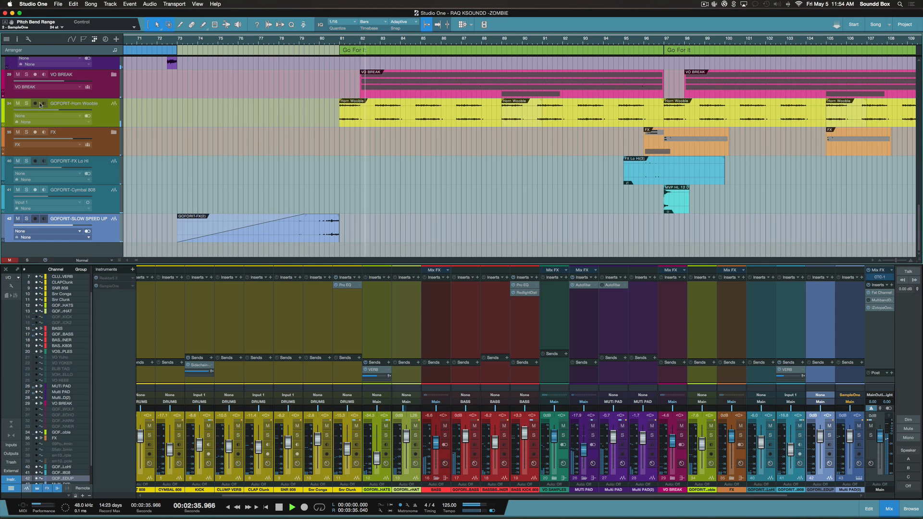
left_click(27, 103)
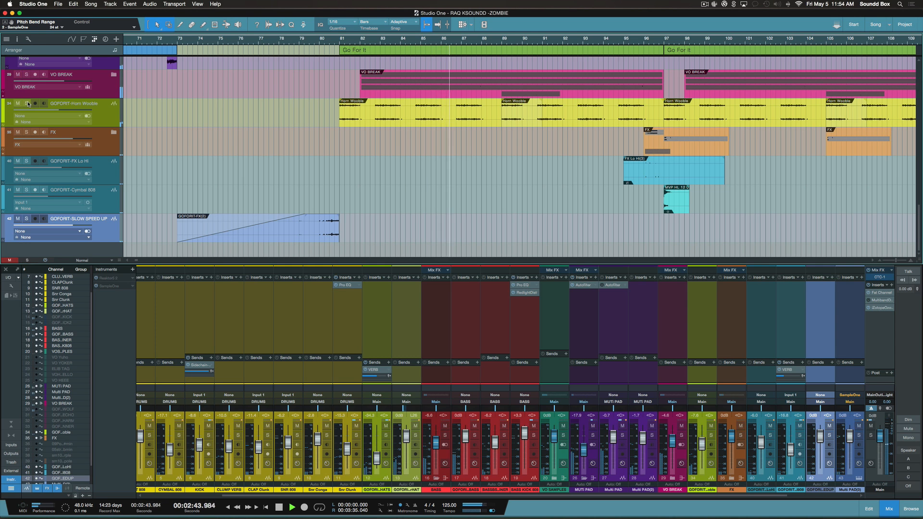
Solo the VO BREAK folder track during playback and expand it to show its WOLF, ECHO, HARM and RUNNER tracks
scroll(48, 103, "up", 1)
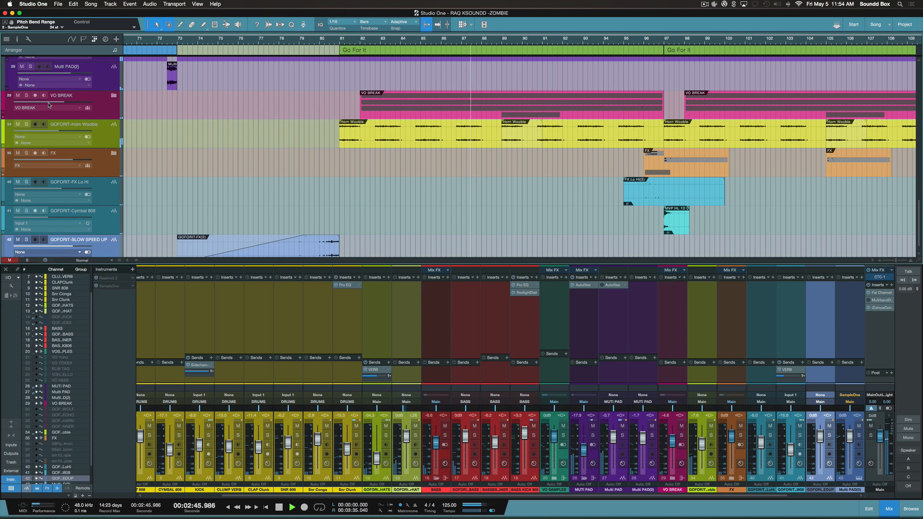
scroll(49, 103, "up", 4)
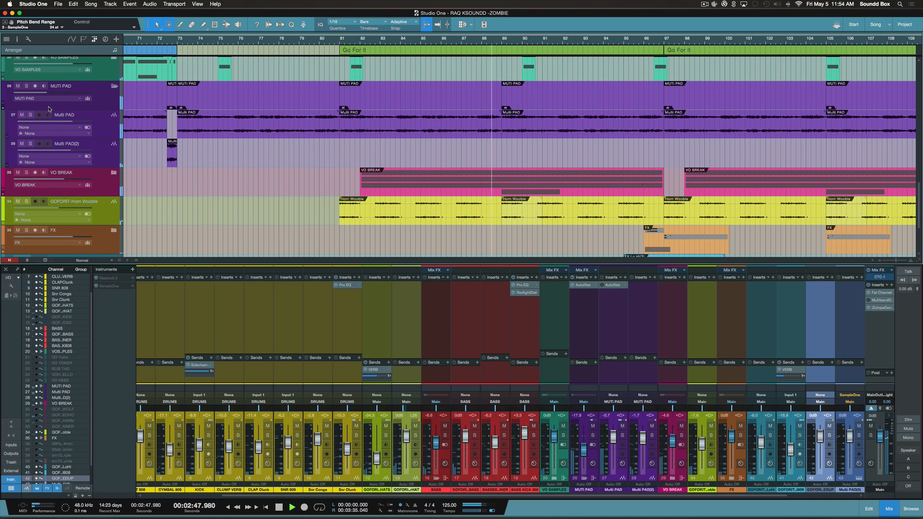
left_click(26, 172)
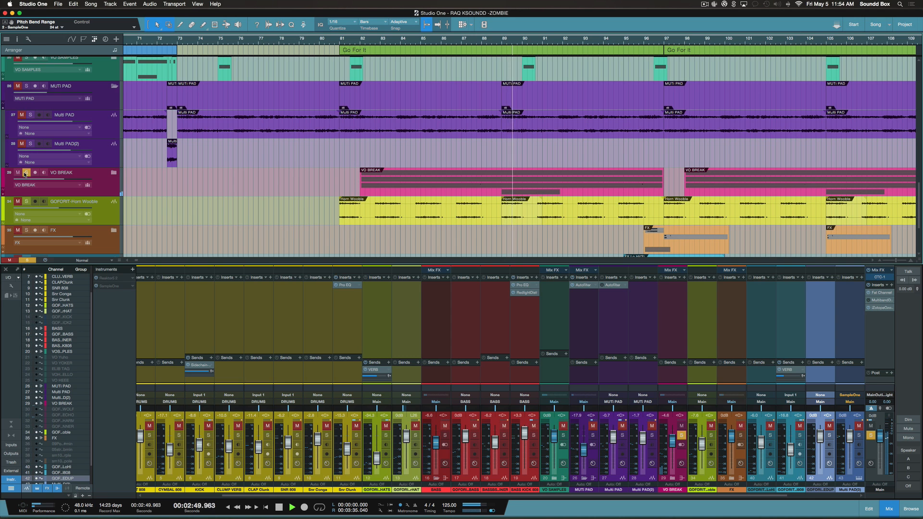
left_click(114, 173)
scroll(109, 185, "down", 2)
scroll(108, 185, "down", 3)
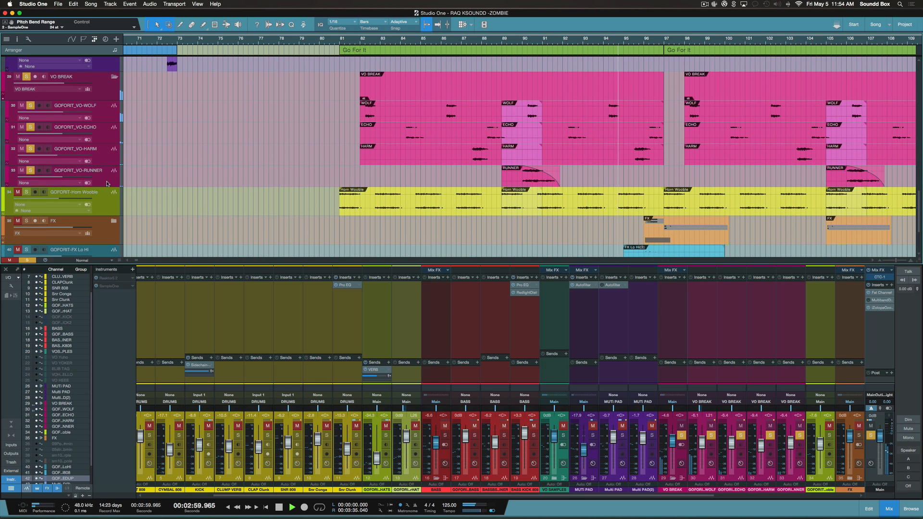
Stop playback, clear the solo on the VO BREAK folder and look over the pad, vocal, horn and FX tracks
key("space")
left_click(27, 77)
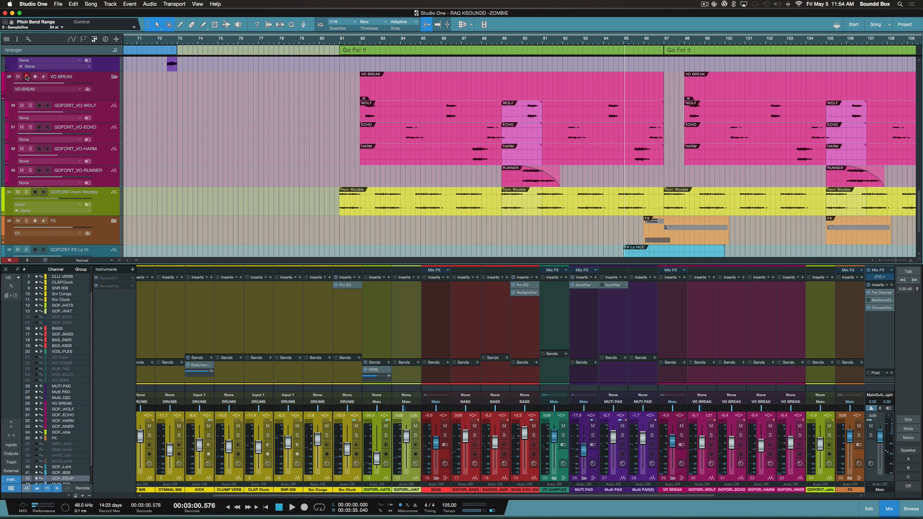
scroll(44, 227, "down", 4)
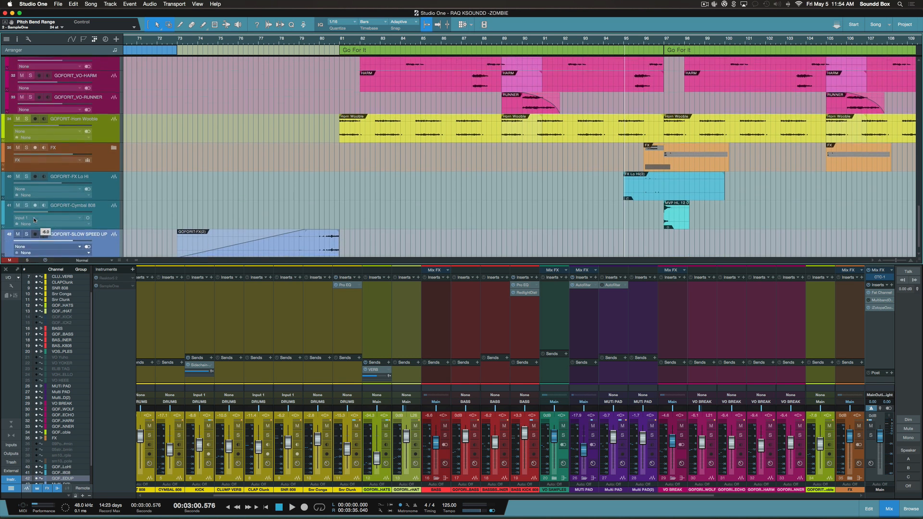
scroll(36, 220, "up", 7)
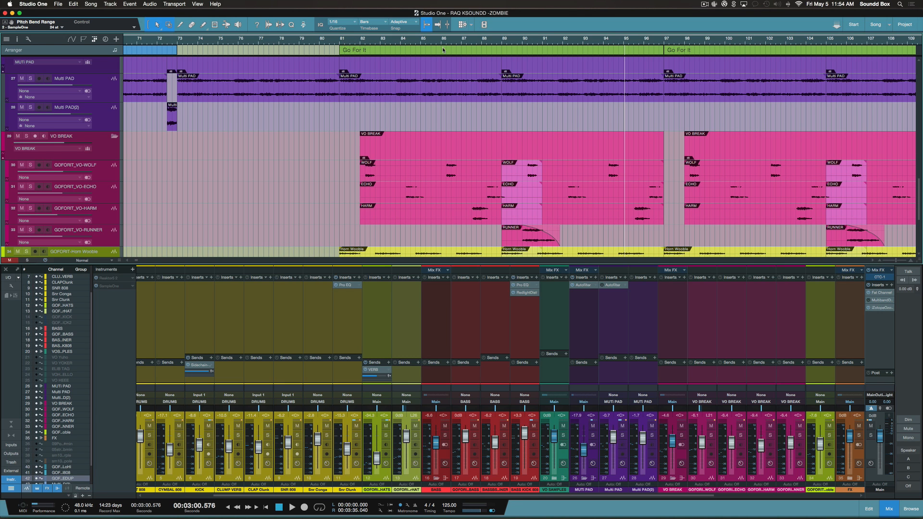
scroll(378, 59, "down", 7)
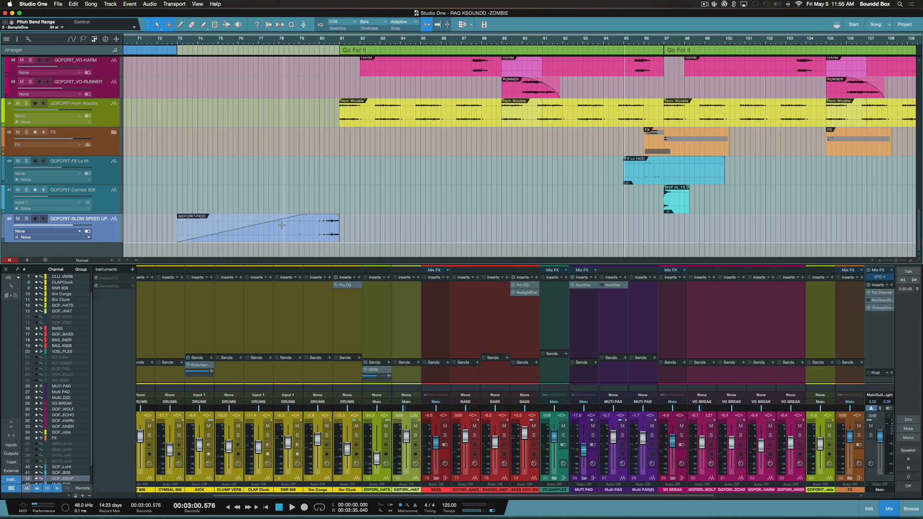
Play the break from bar 73, stop it, and toggle solo on the GOFORIT-SLOW SPEED UP track
left_click(178, 44)
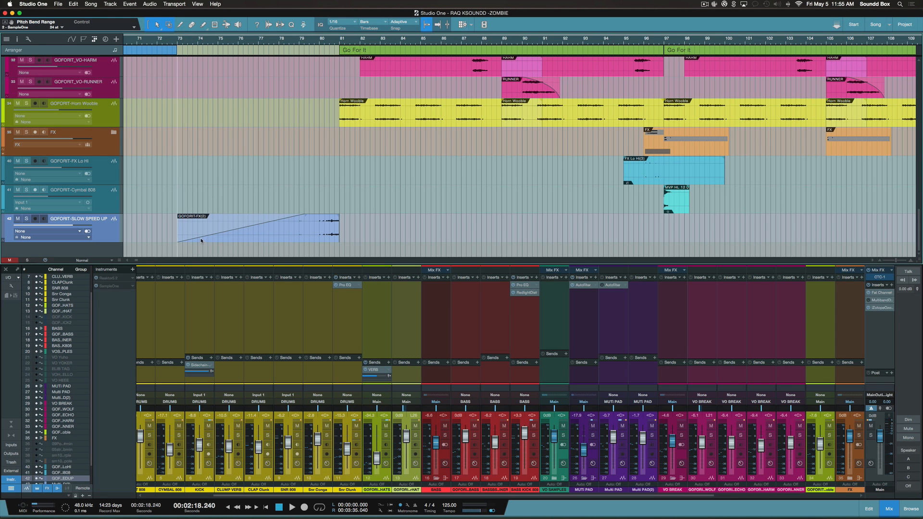
key("space")
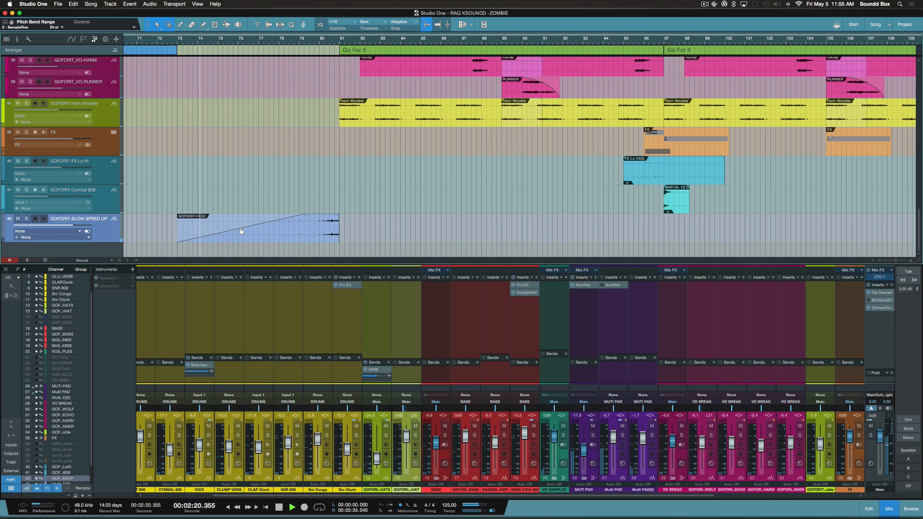
scroll(263, 166, "up", 5)
scroll(263, 166, "down", 5)
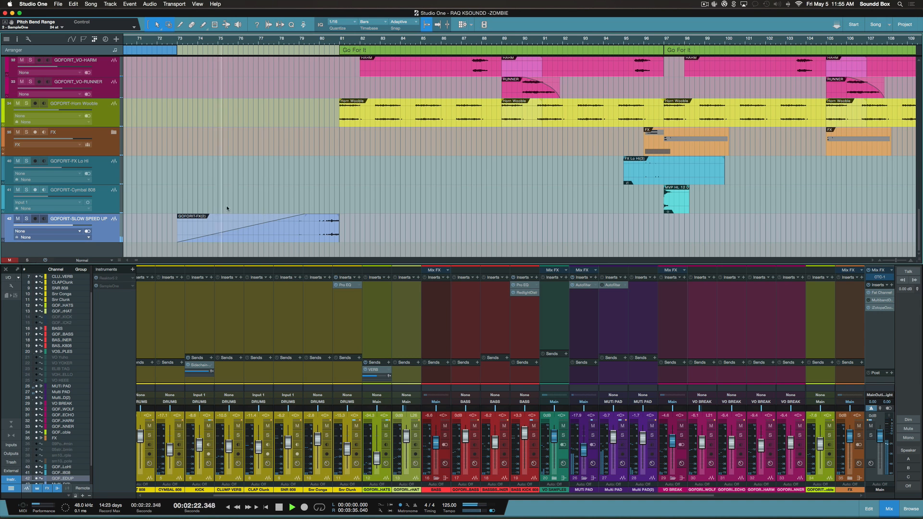
left_click(26, 220)
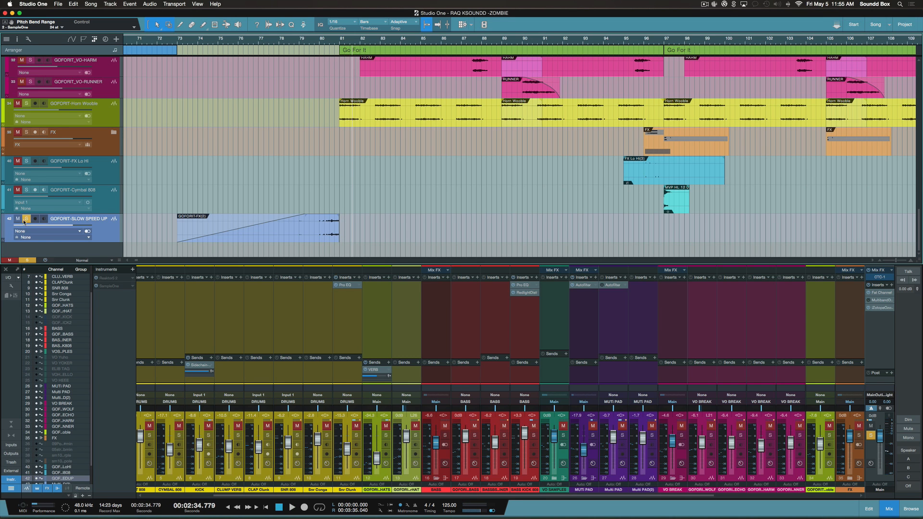
left_click(26, 219)
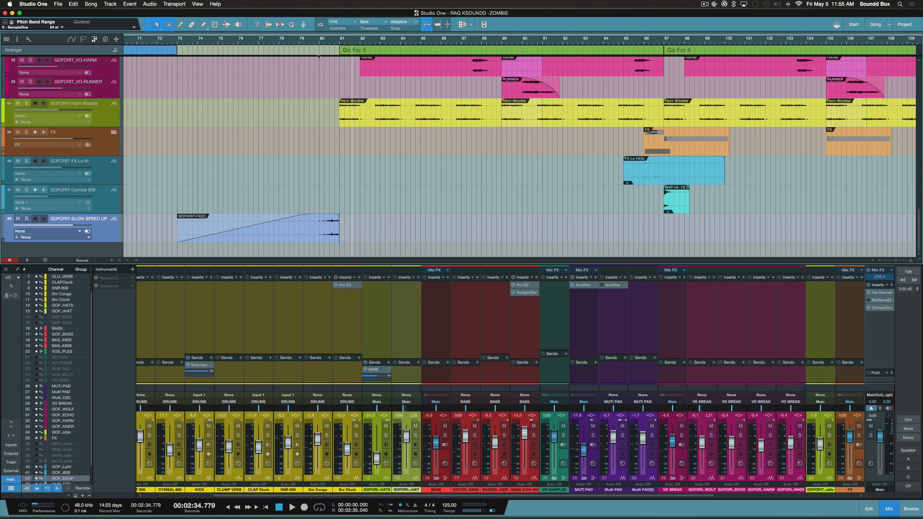
Play from bar 80 into the first Go For It section, examining its vocal, pad and bass tracks
left_click(317, 44)
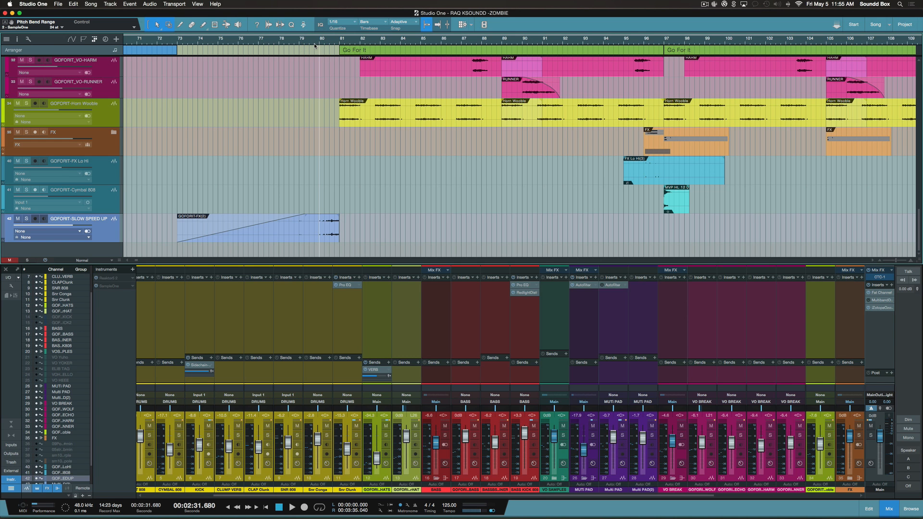
key("space")
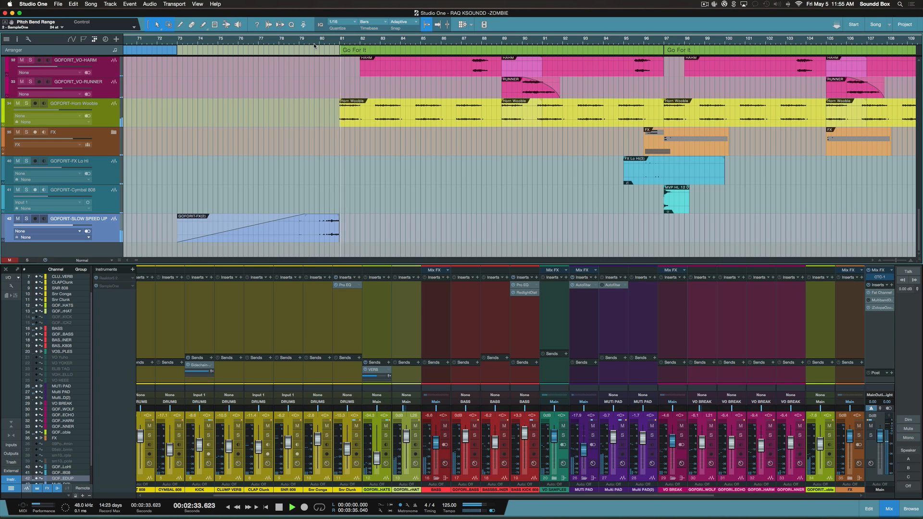
scroll(553, 214, "up", 3)
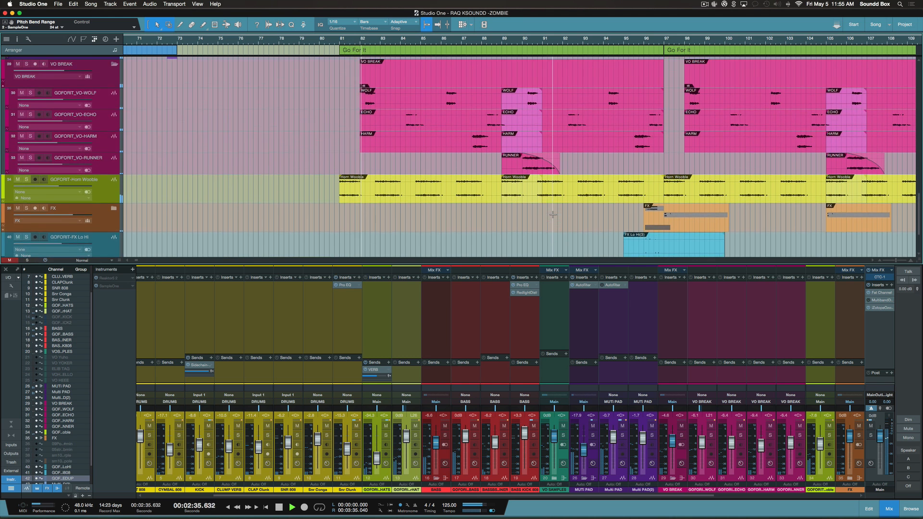
scroll(552, 215, "up", 4)
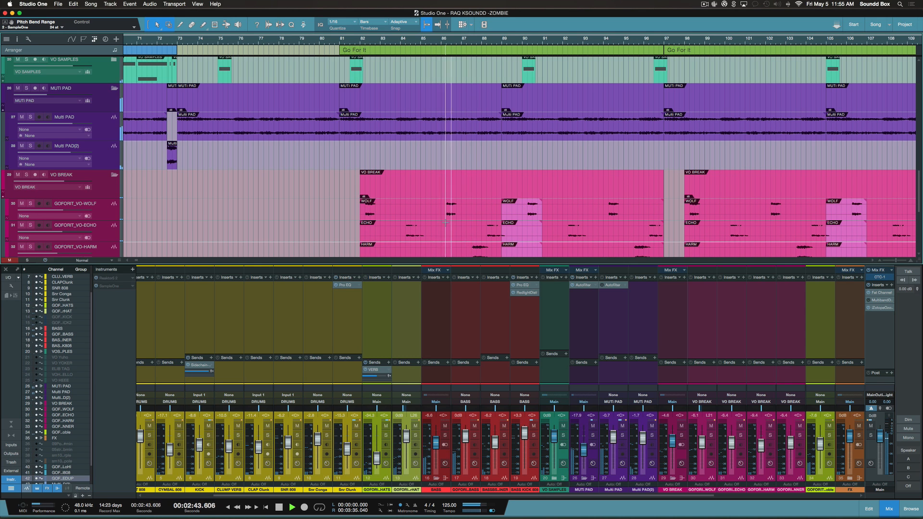
scroll(408, 212, "up", 5)
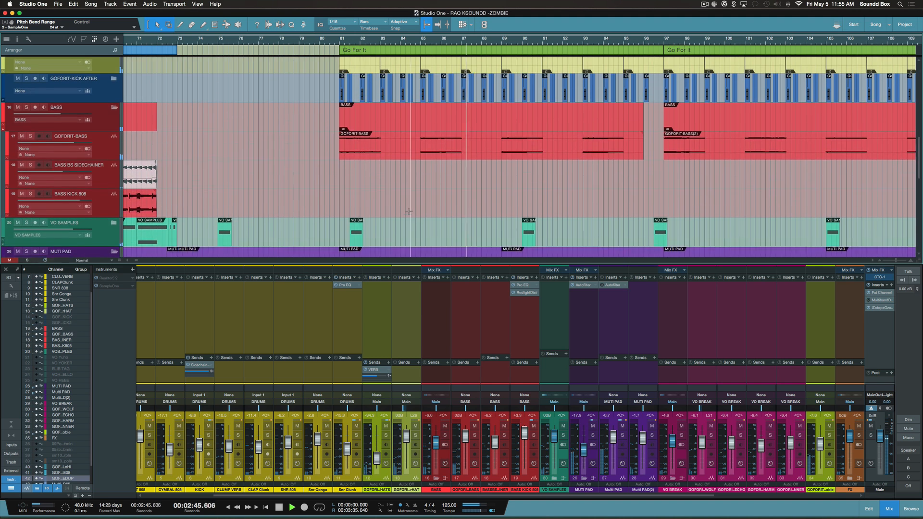
scroll(409, 211, "up", 1)
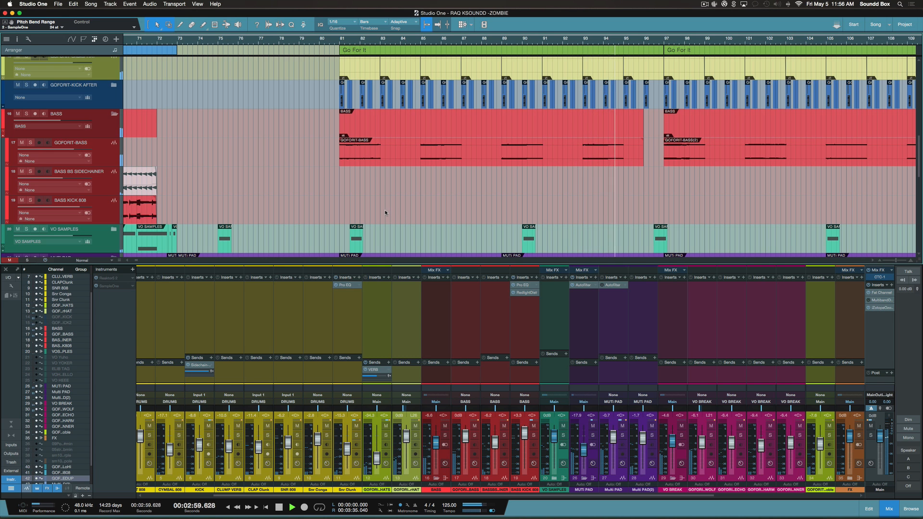
Follow the second Go For It section from bar 97, examining its drum, bass, vocal and FX tracks, and stop playback near its end
scroll(385, 209, "right", 10)
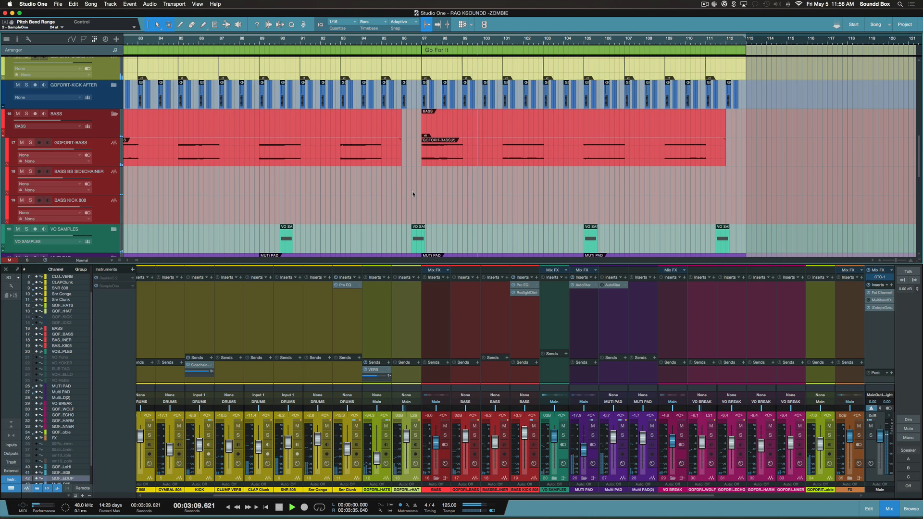
scroll(412, 191, "right", 3)
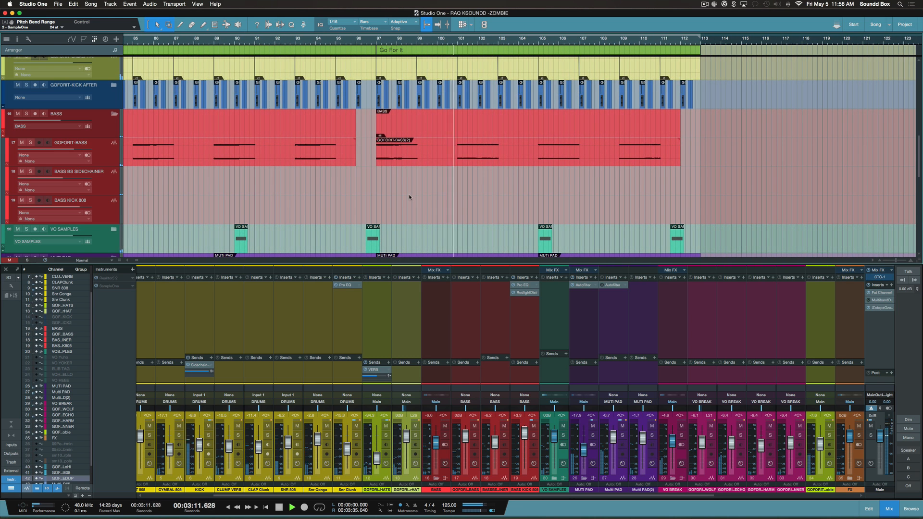
scroll(412, 196, "up", 10)
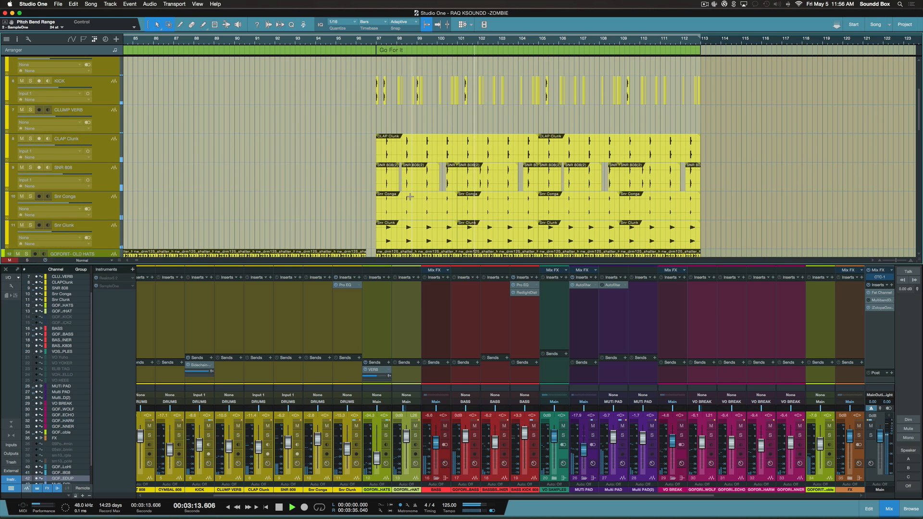
scroll(409, 196, "up", 5)
scroll(410, 195, "down", 3)
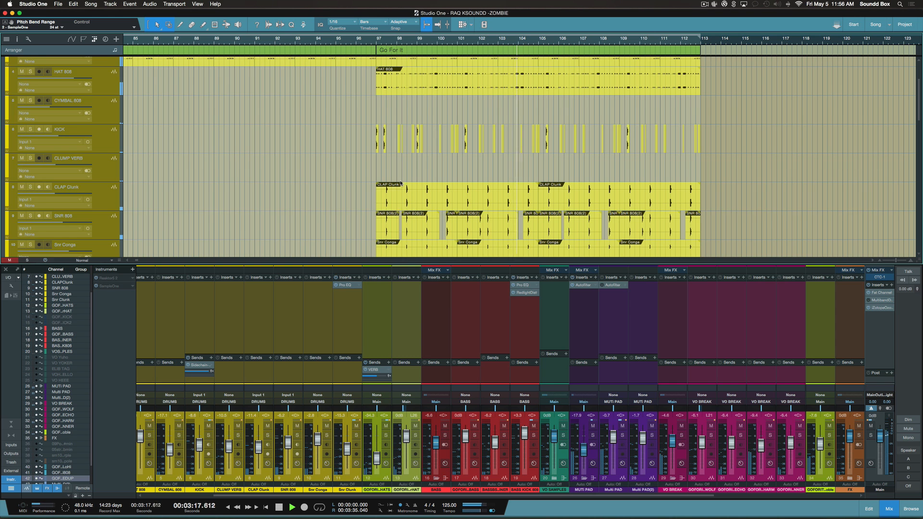
scroll(399, 186, "down", 6)
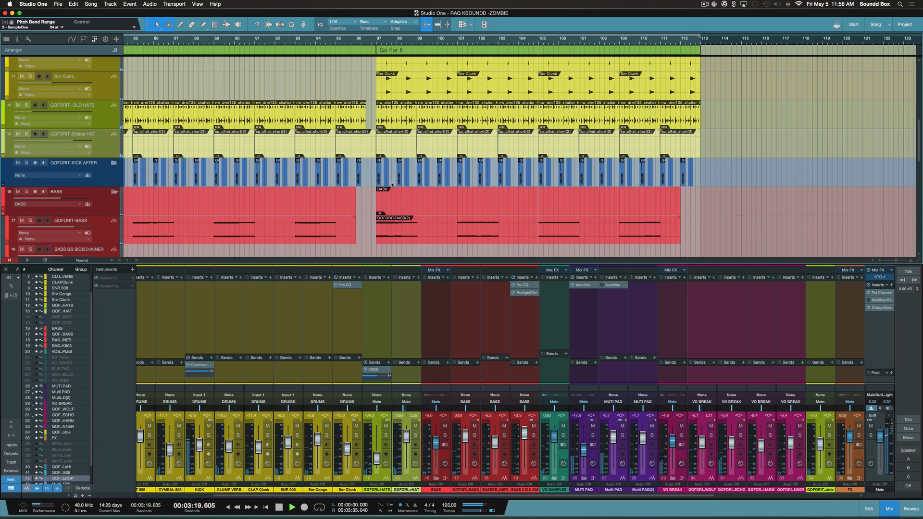
scroll(390, 183, "down", 8)
scroll(391, 184, "down", 3)
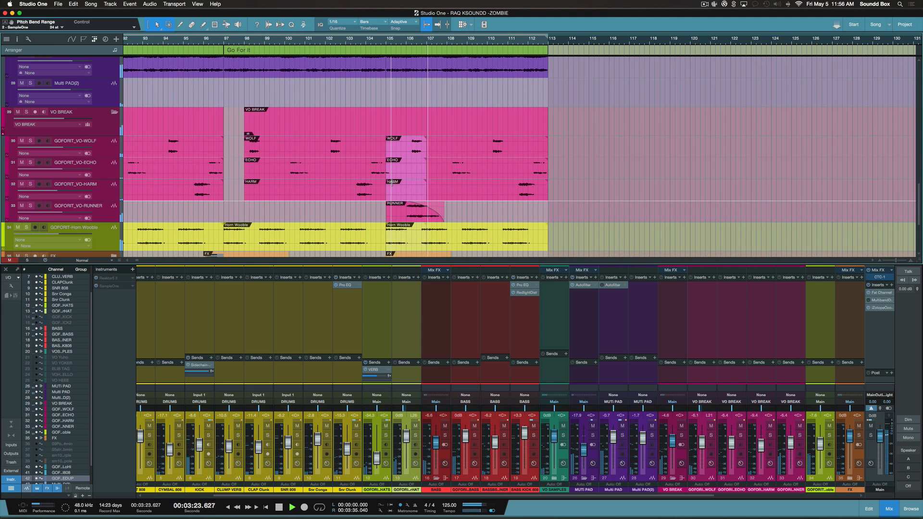
scroll(390, 184, "down", 4)
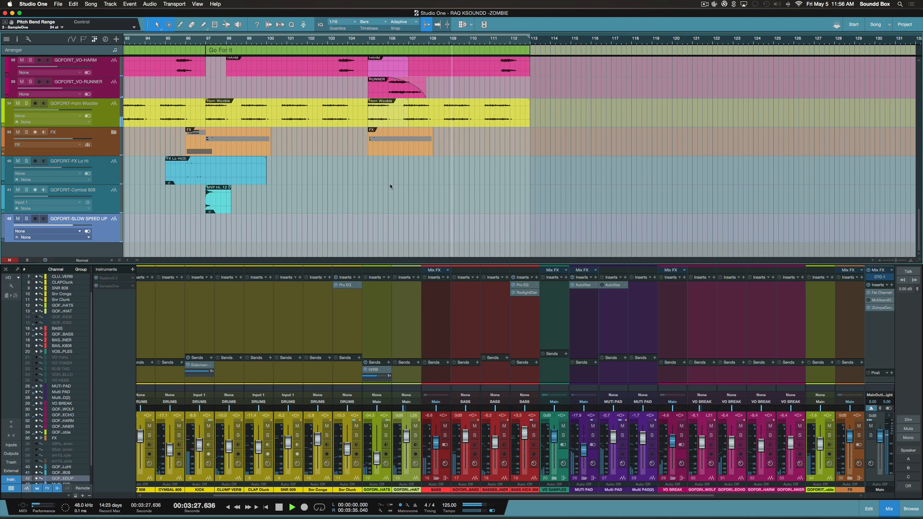
key("space")
Reduce the height of all arrangement tracks to Overview and set it to Tiny
scroll(408, 184, "up", 3)
scroll(410, 181, "up", 15)
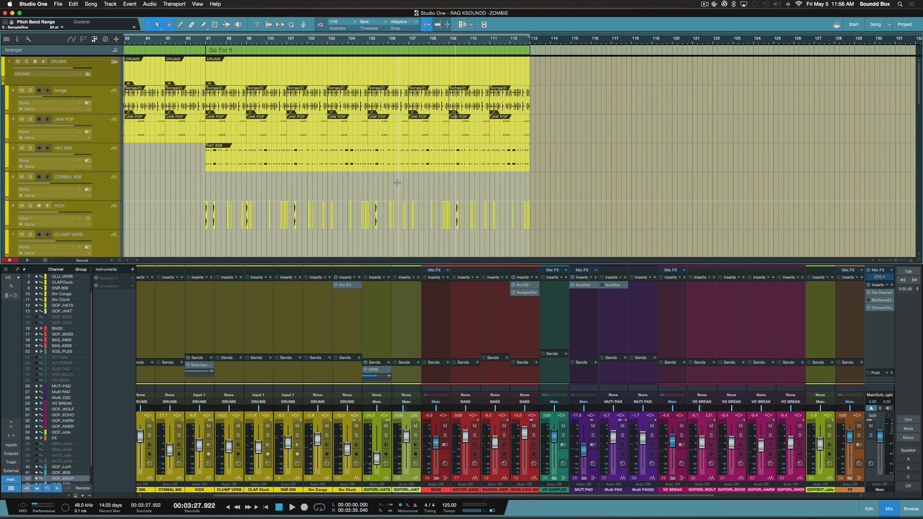
key("shift+w")
key("shift+w")
key("shift+w")
key("shift+w")
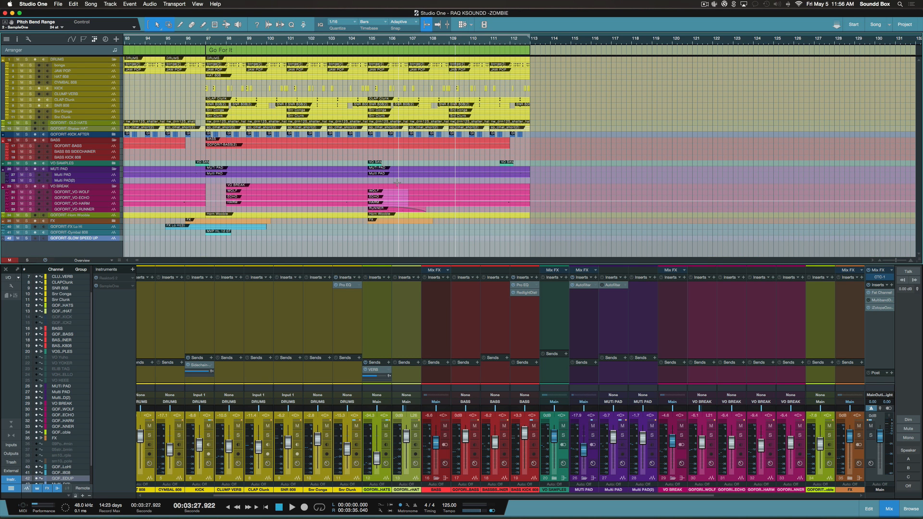
key("shift+e")
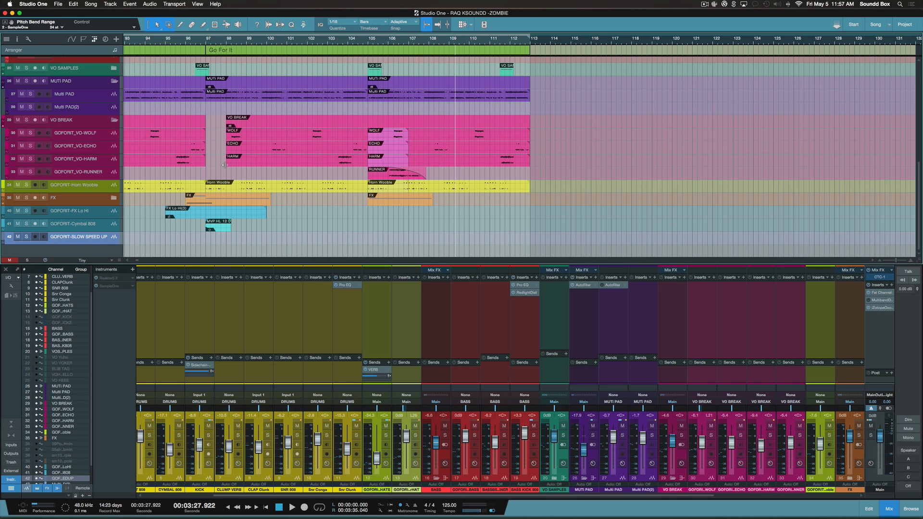
Hide the mixing console and show the whole arrangement from the INTRO to the end of the second Go For It section
scroll(189, 166, "down", 1)
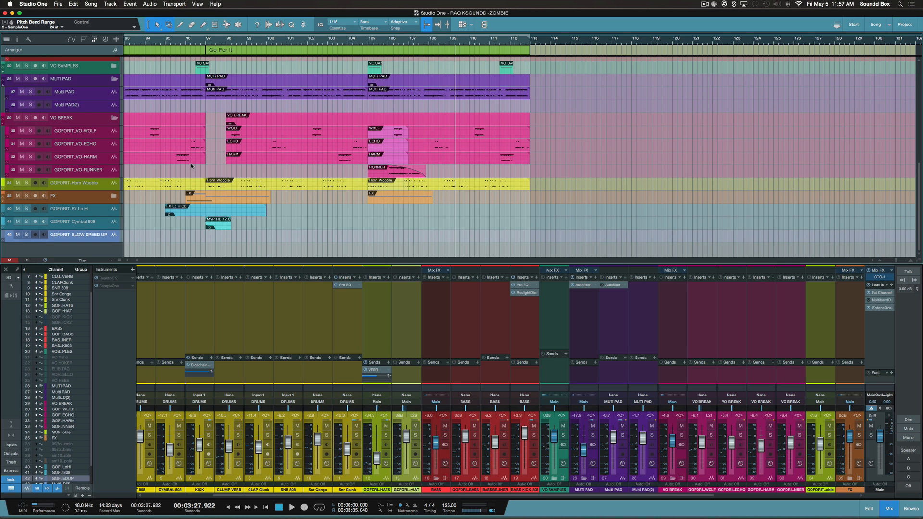
scroll(191, 166, "left", 10)
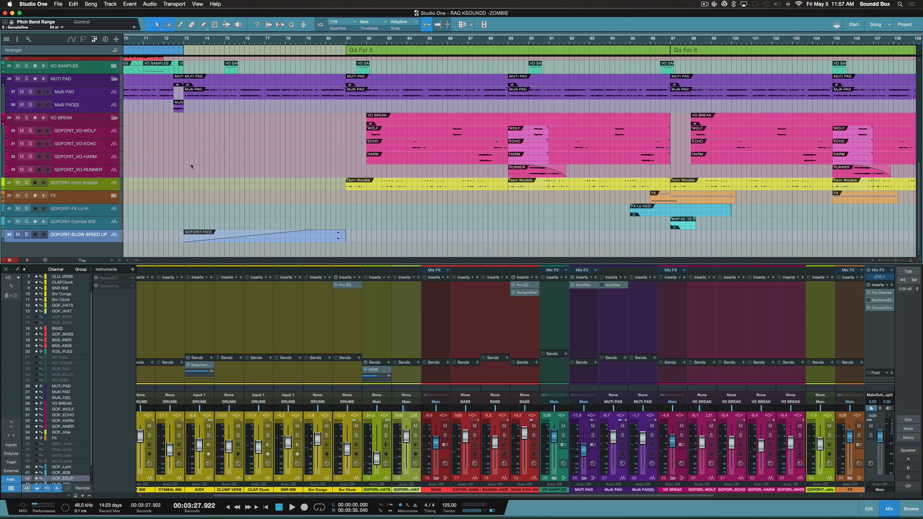
scroll(190, 166, "down", 6)
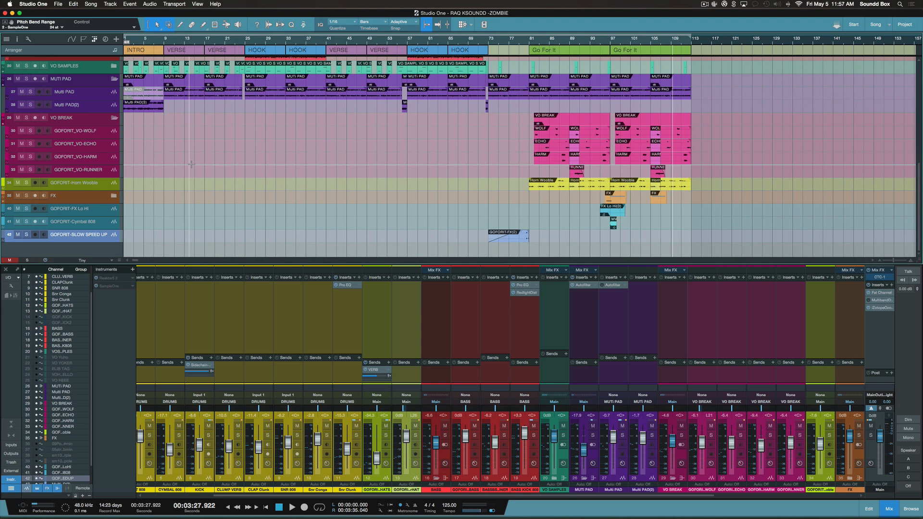
scroll(191, 164, "down", 3)
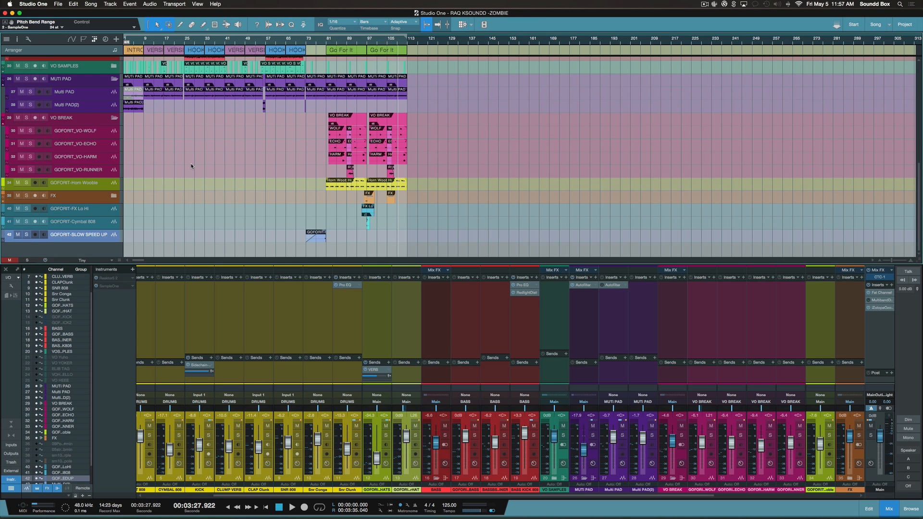
scroll(191, 166, "up", 5)
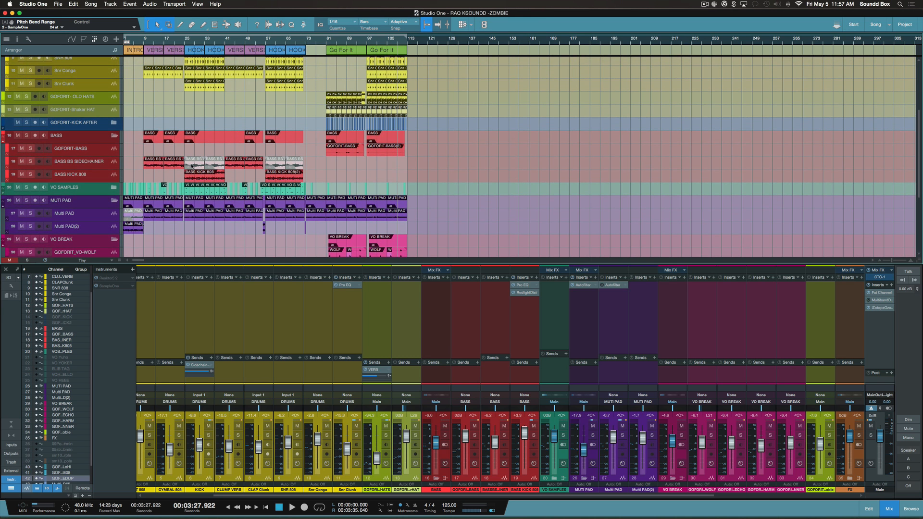
key("F3")
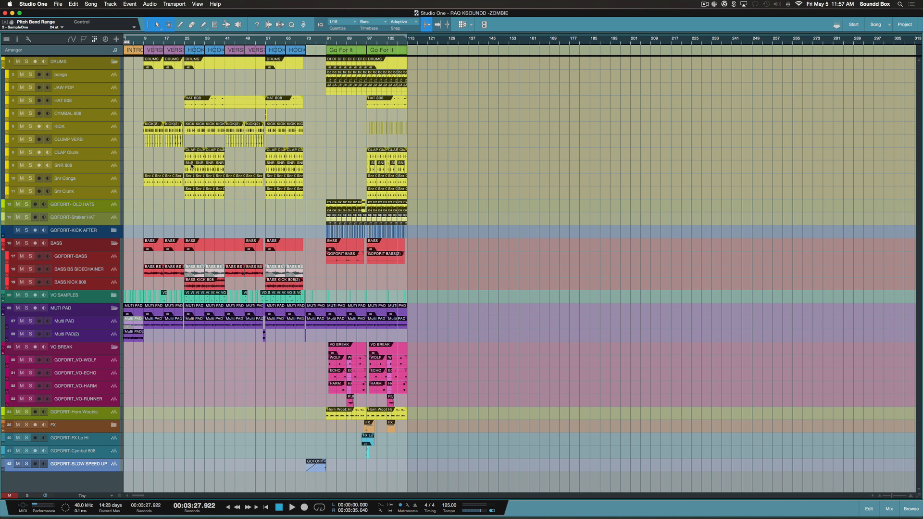
key("e")
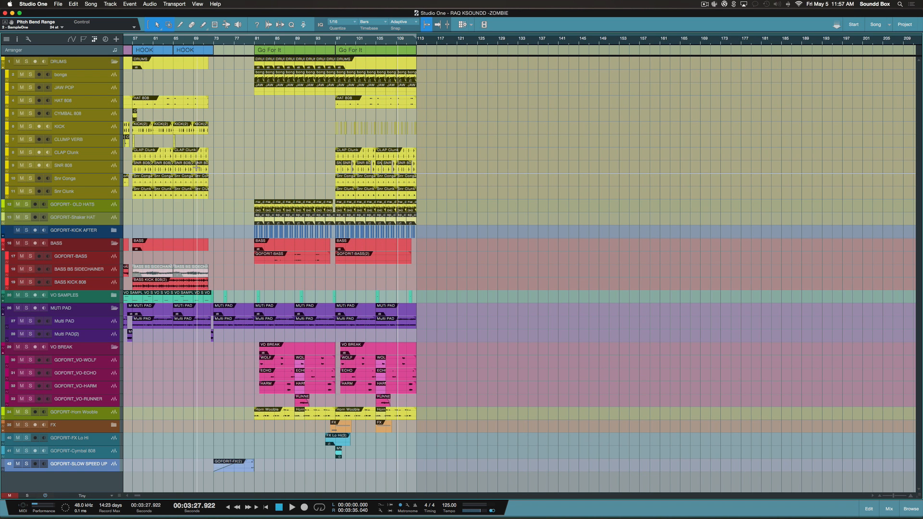
scroll(196, 169, "left", 10)
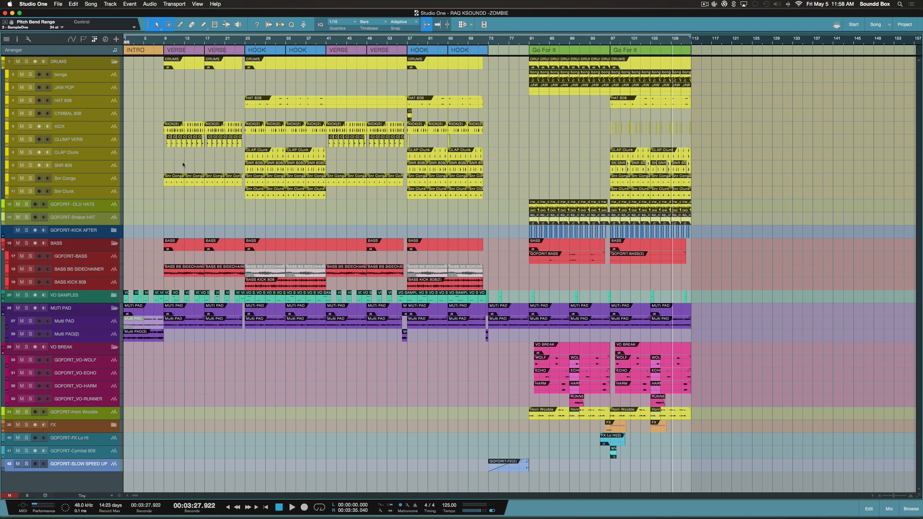